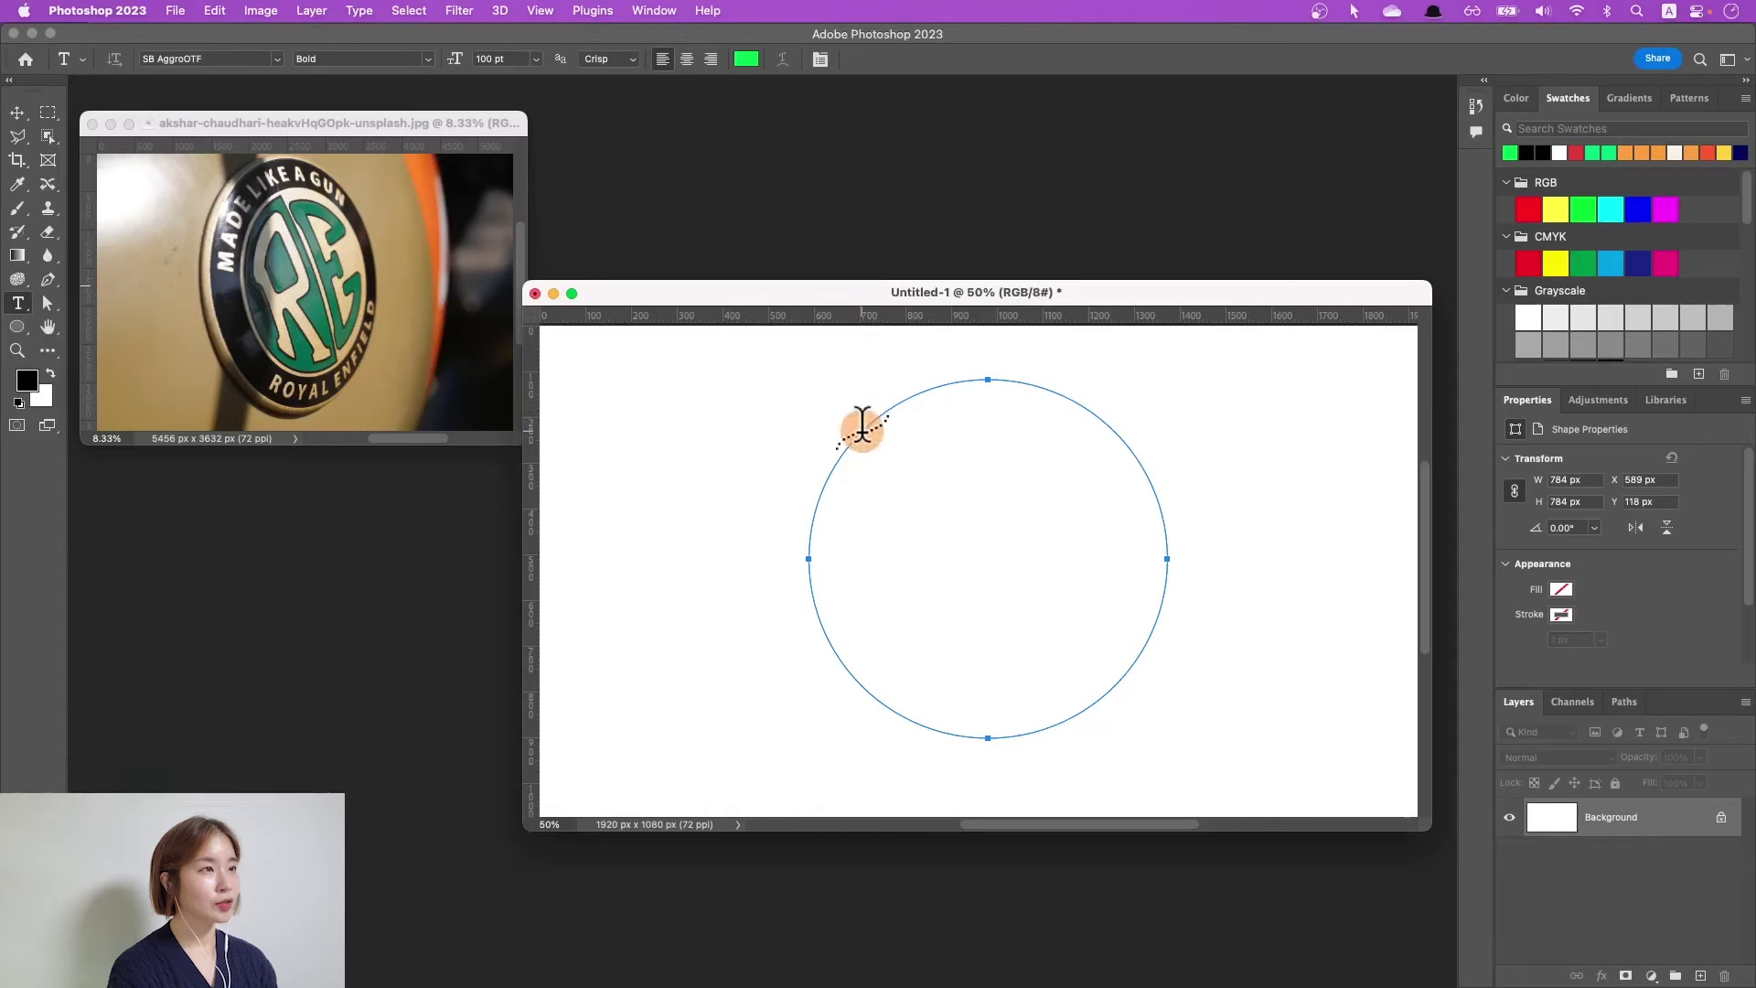
Preview text on the circle path, then return to a blank canvas with only the Background layer.
{"action": "left_click", "coordinate": [860, 430]}
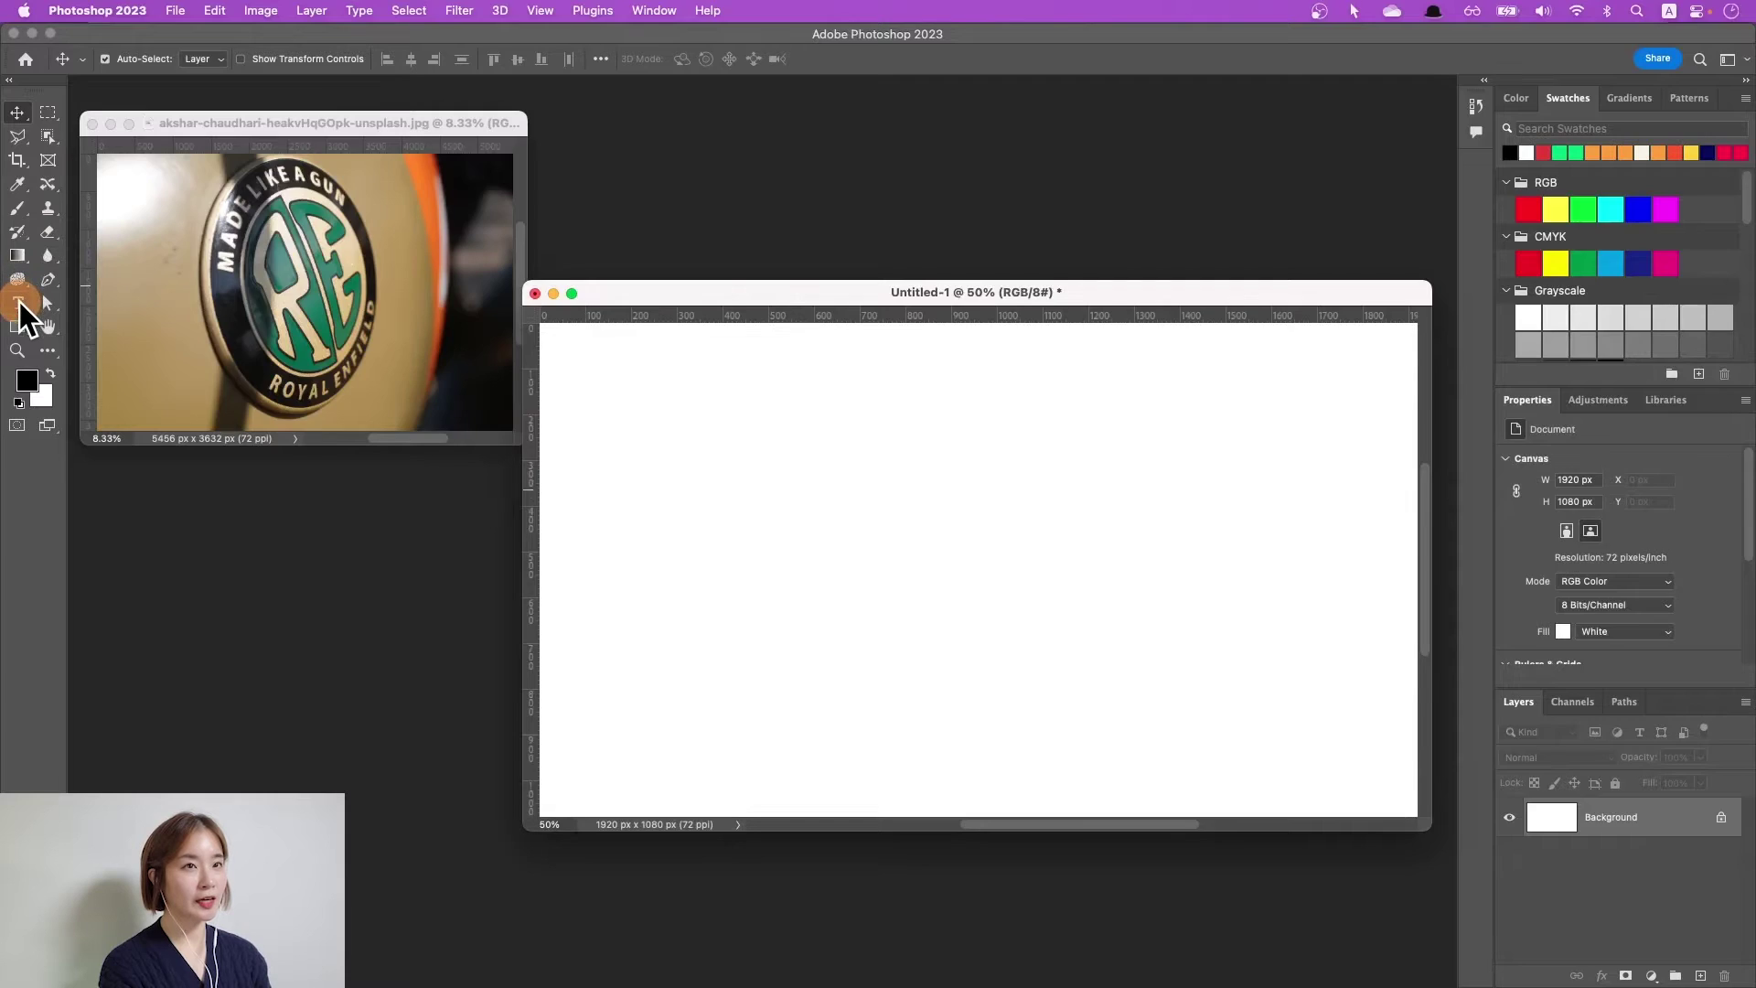
{"action": "left_click", "coordinate": [20, 305]}
Add a horizontal text layer near the upper left reading 'starry' with 'bitna' on a second line.
{"action": "mouse_move", "coordinate": [23, 314]}
{"action": "left_mouse_down"}
{"action": "mouse_move", "coordinate": [191, 309]}
{"action": "mouse_move", "coordinate": [128, 304]}
{"action": "left_mouse_up"}
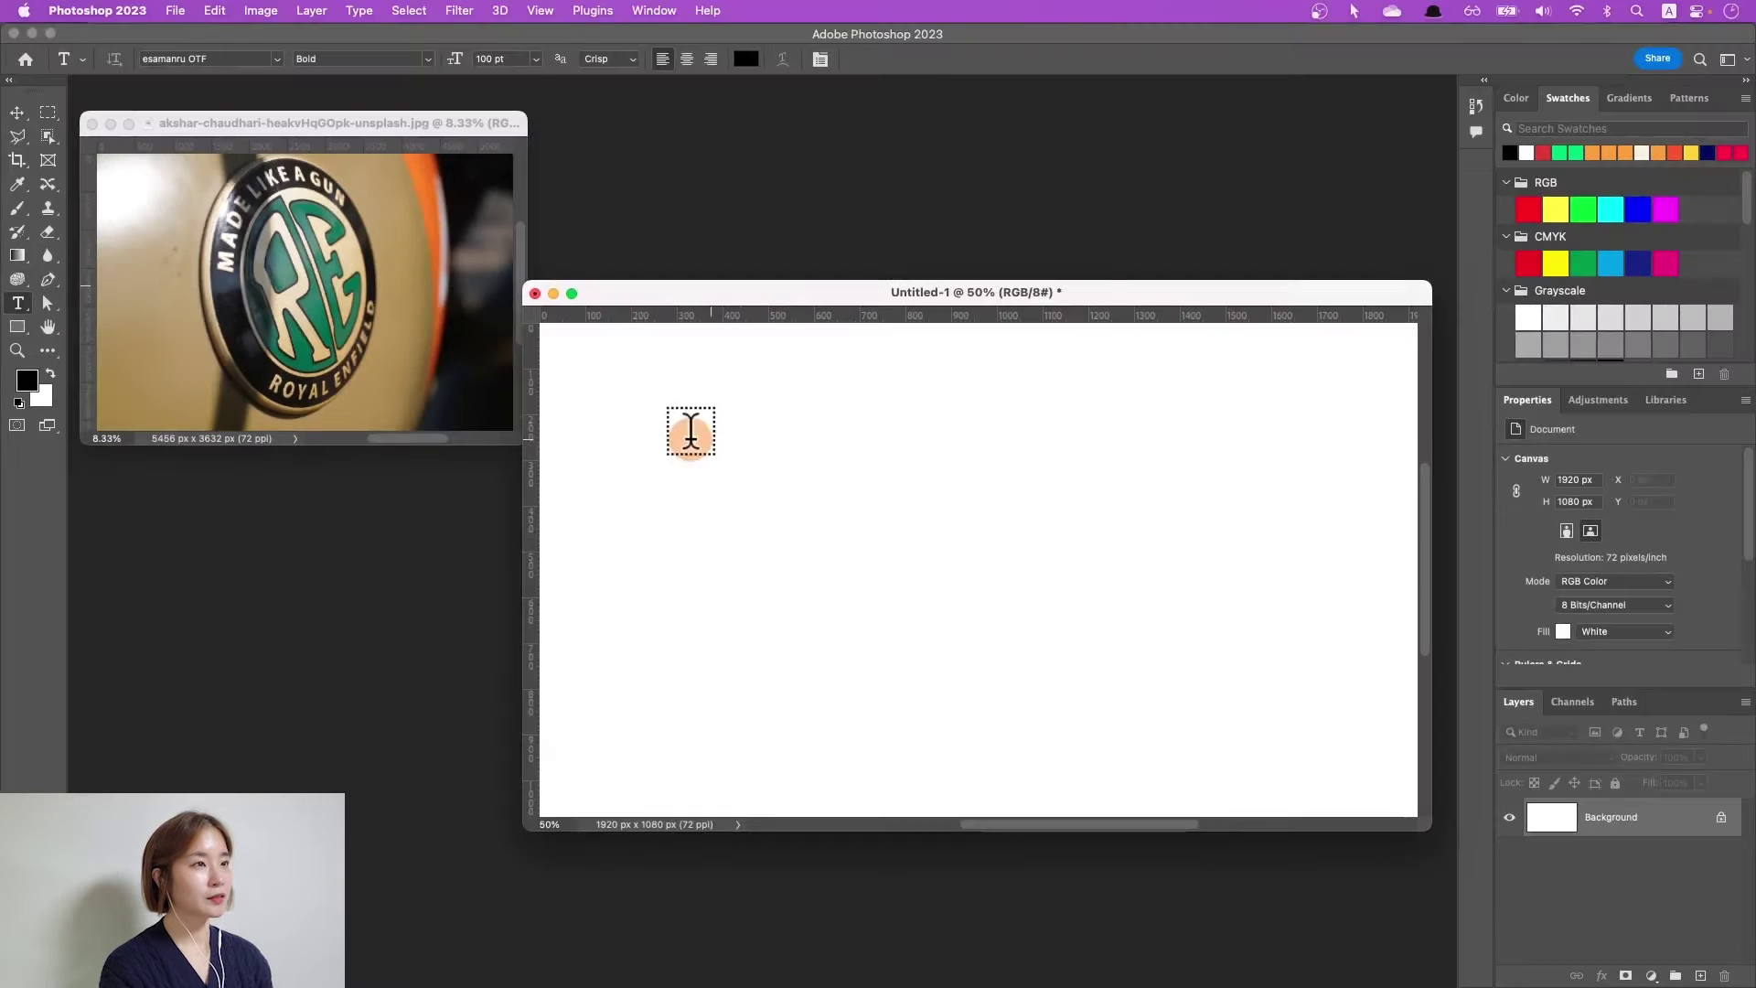
{"action": "left_click", "coordinate": [675, 426]}
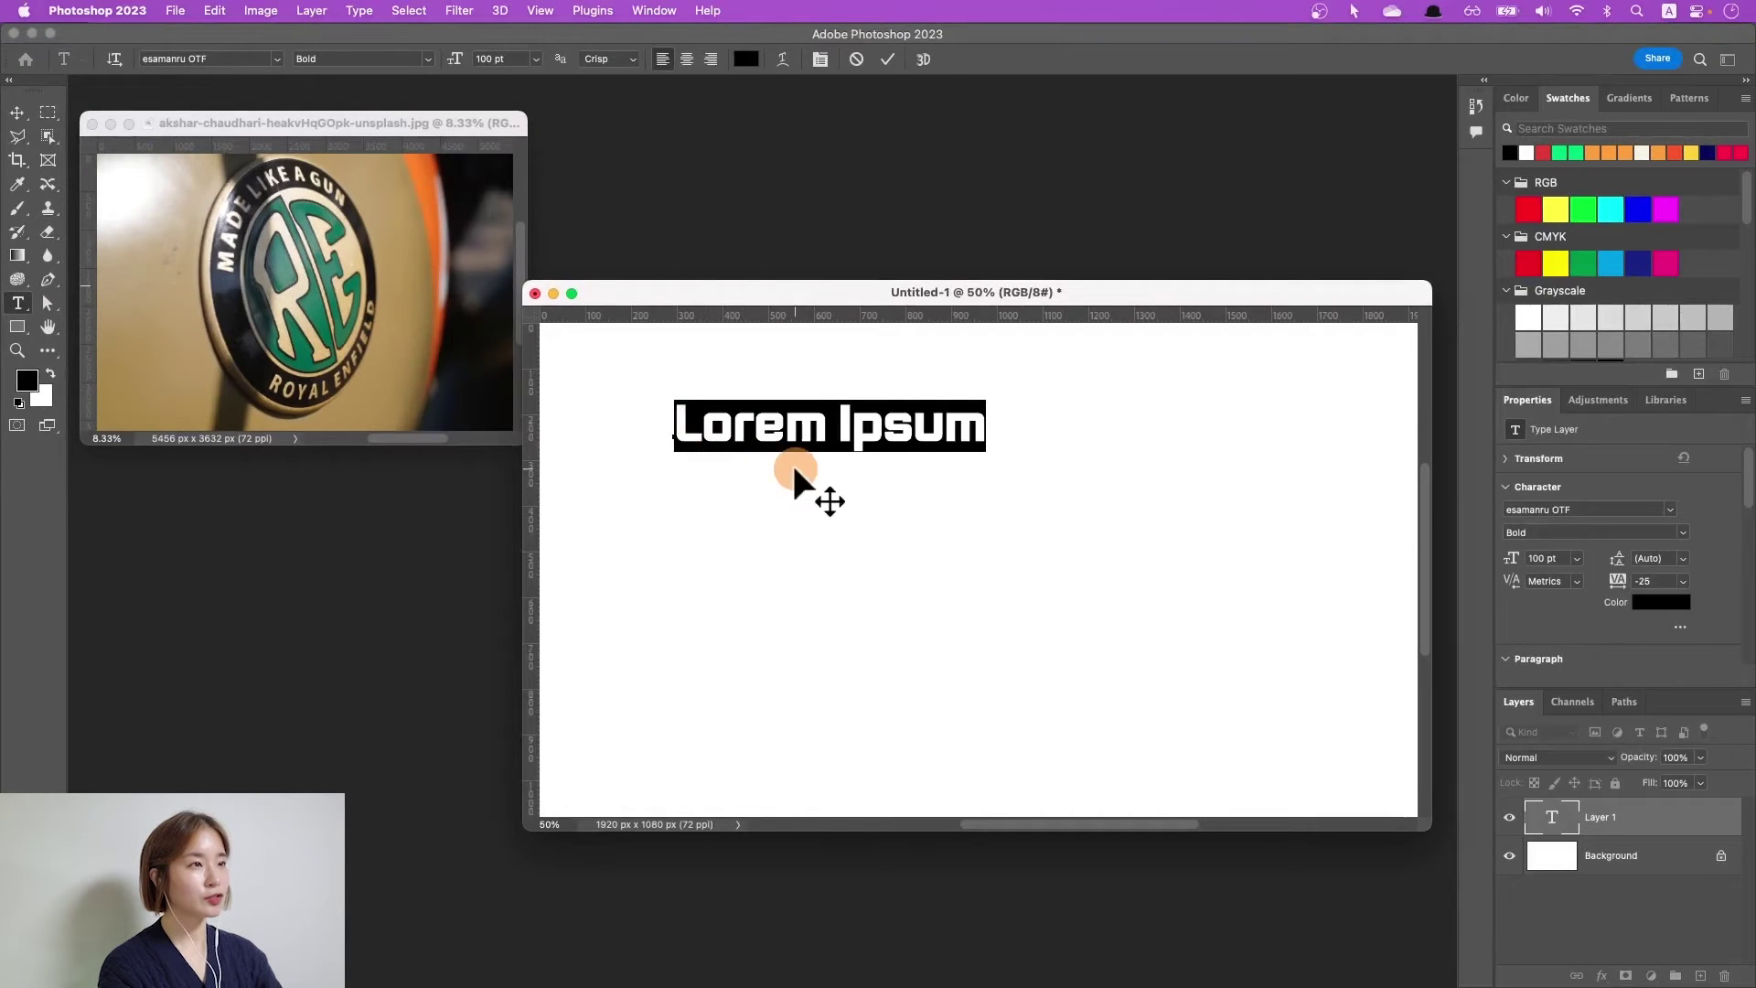
{"action": "type", "text": "starry"}
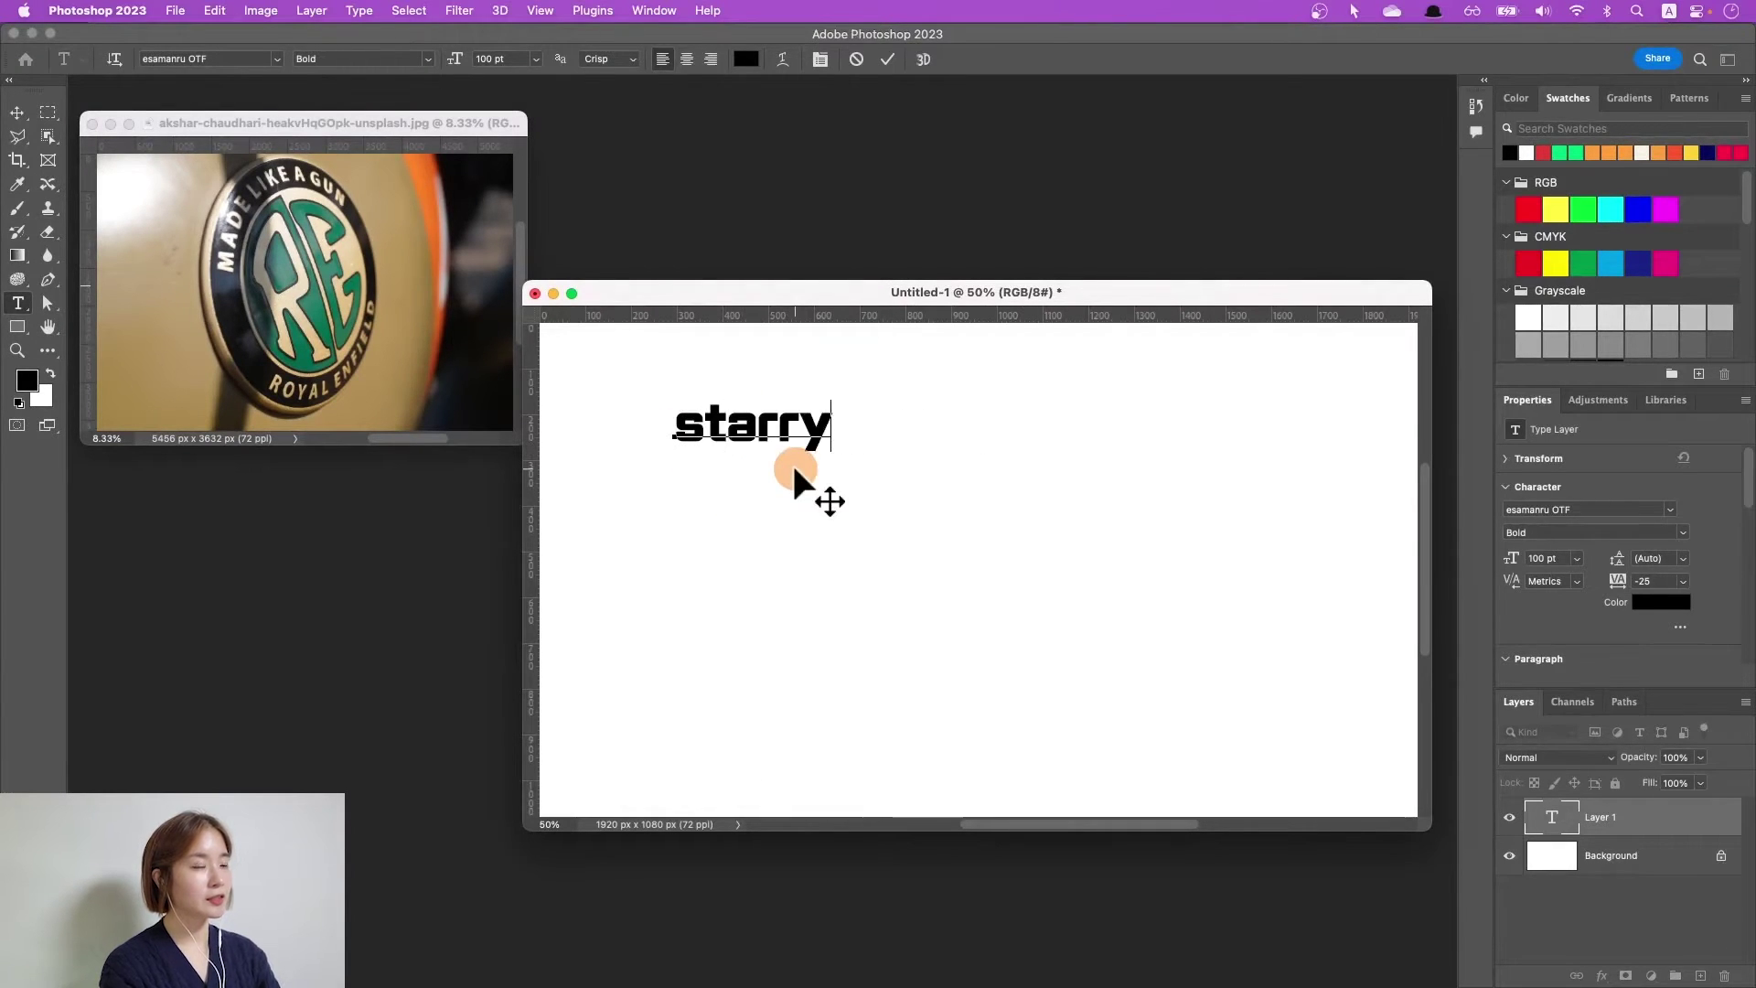
{"action": "key", "text": "Return"}
{"action": "type", "text": "b"}
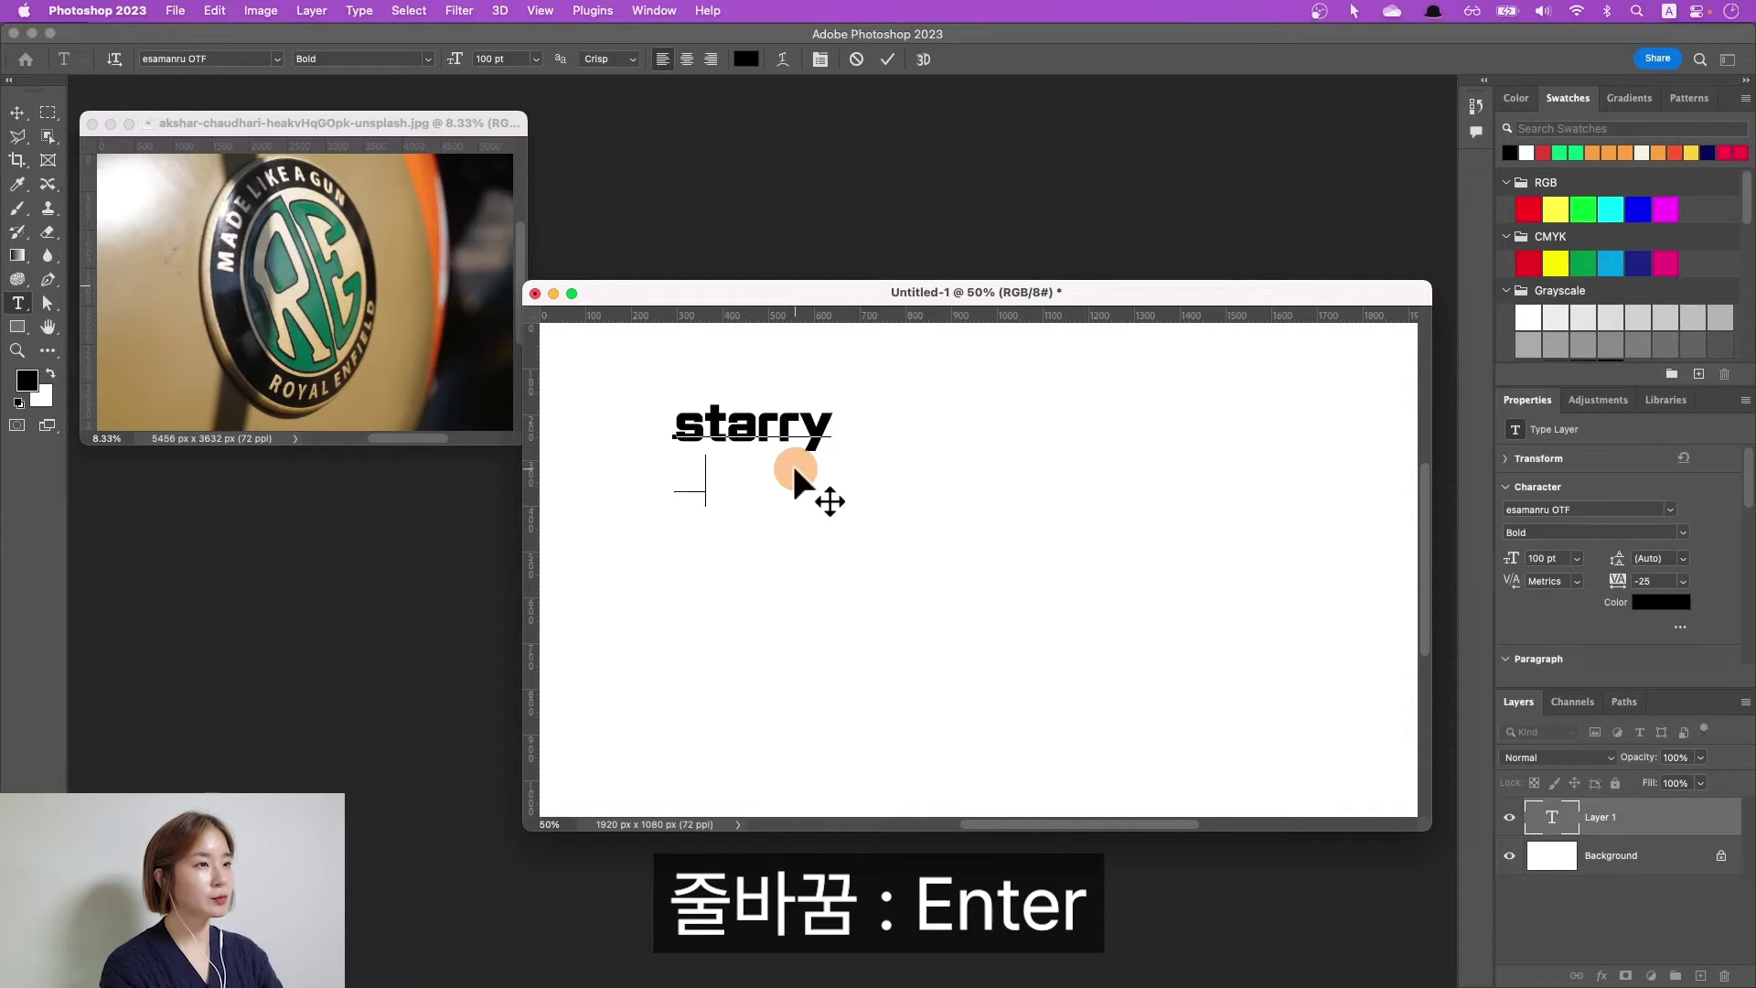
{"action": "type", "text": "itna"}
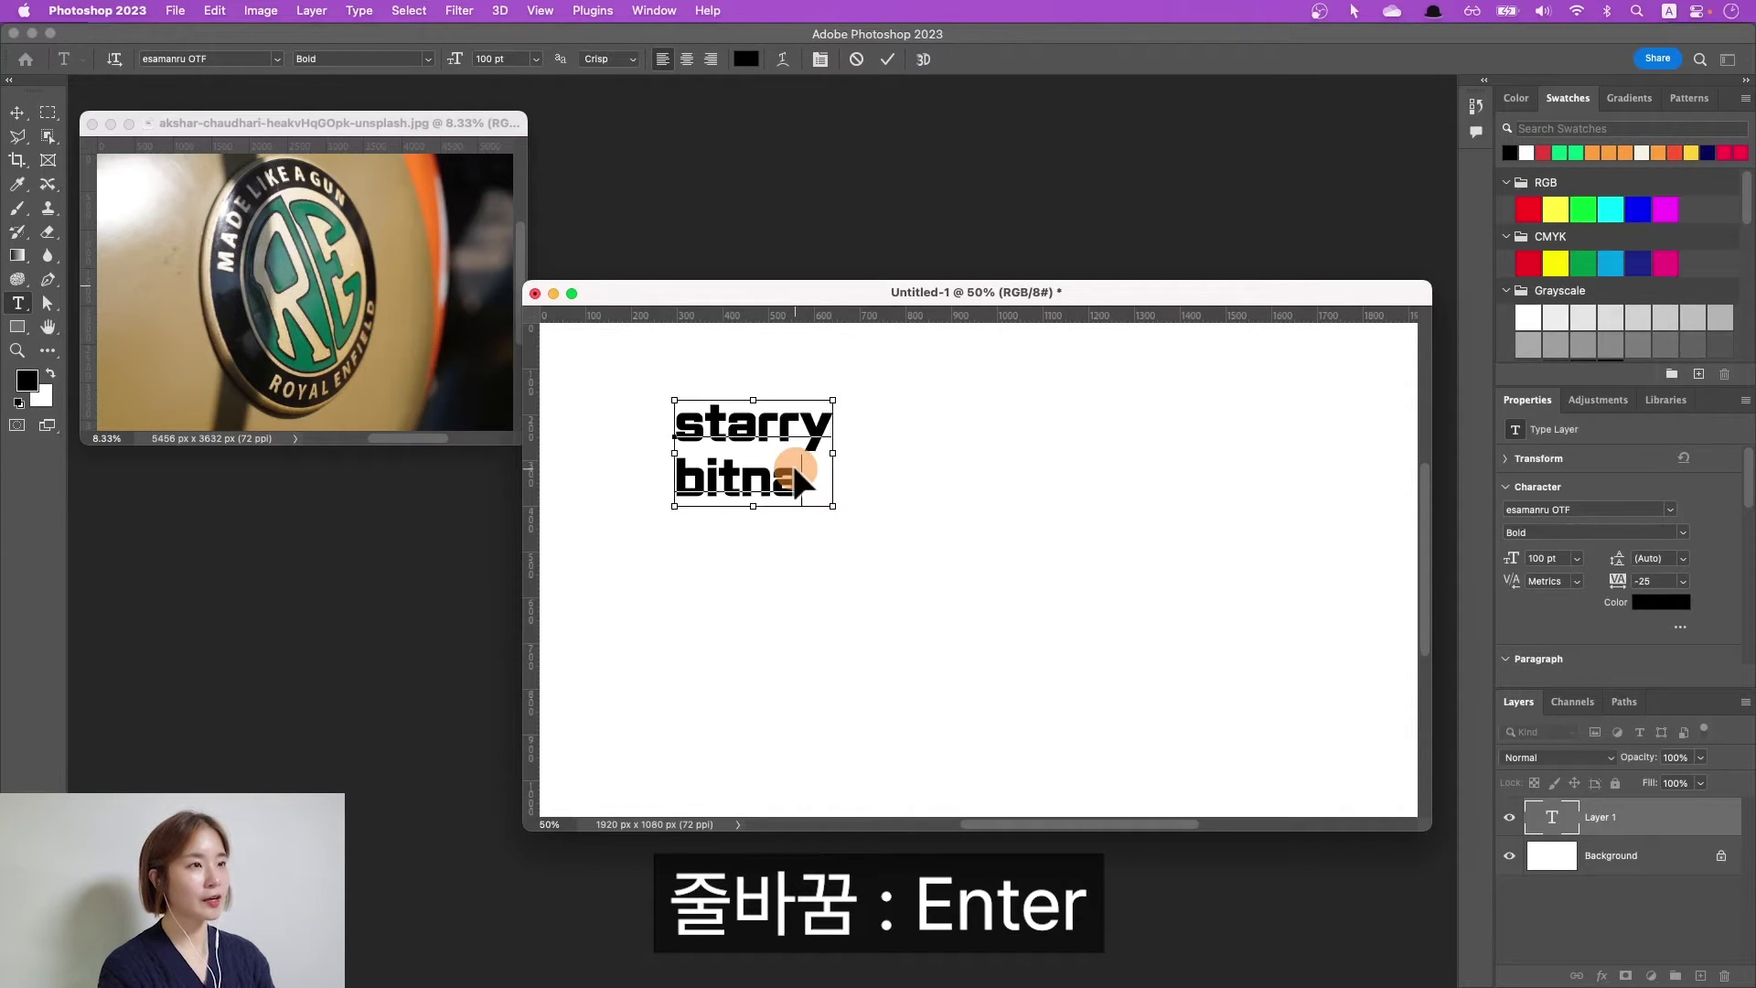
{"action": "key", "text": "ctrl+Return"}
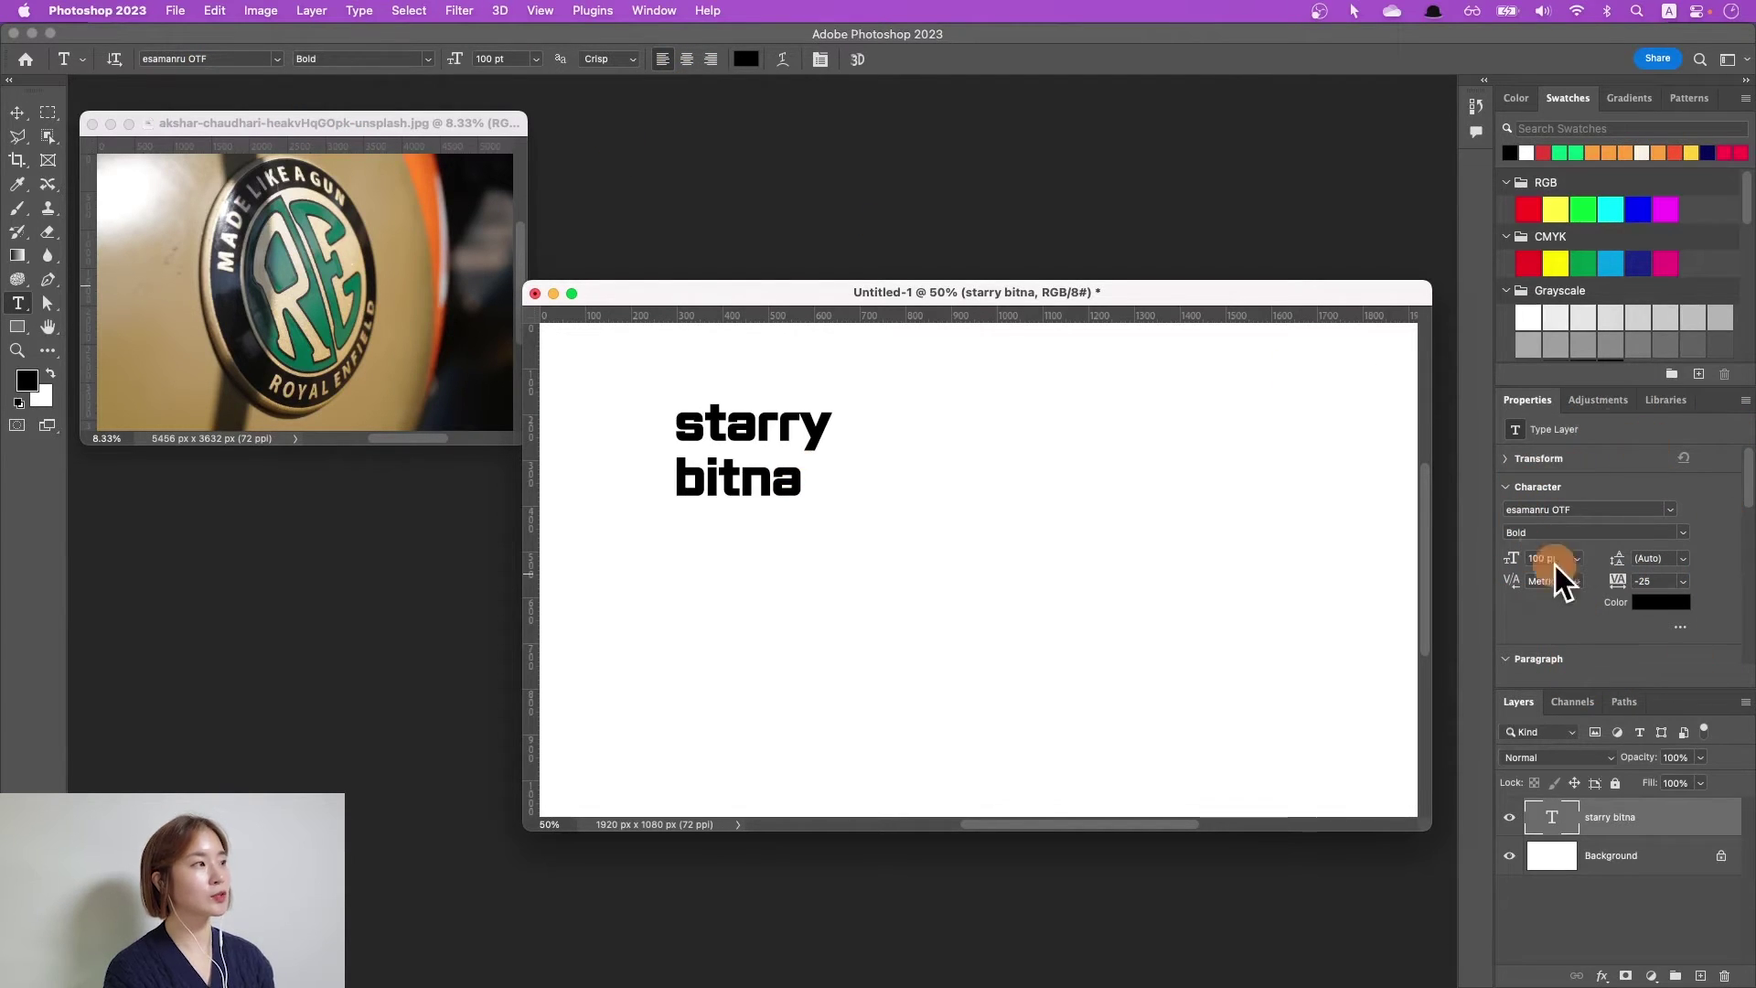
Set the text font to SB AggroOTF Bold at 100 pt.
{"action": "left_click", "coordinate": [1670, 512]}
{"action": "left_click", "coordinate": [1498, 125]}
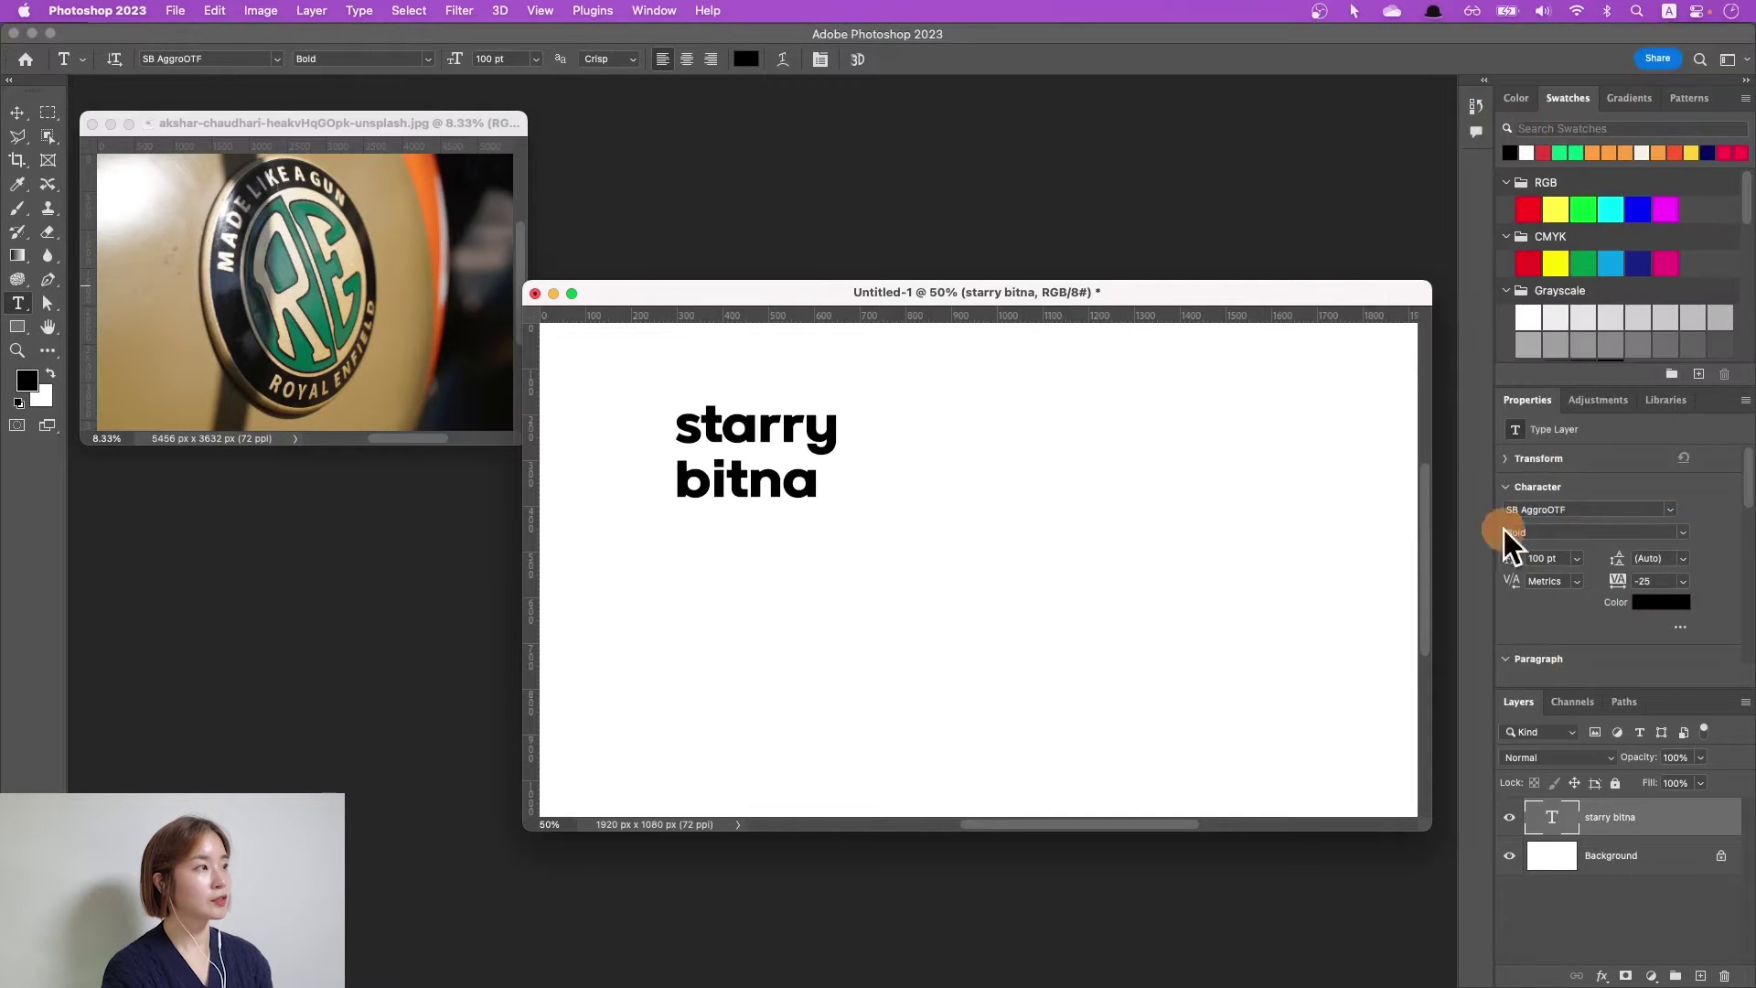
{"action": "left_click", "coordinate": [1683, 532]}
{"action": "left_click", "coordinate": [1555, 545]}
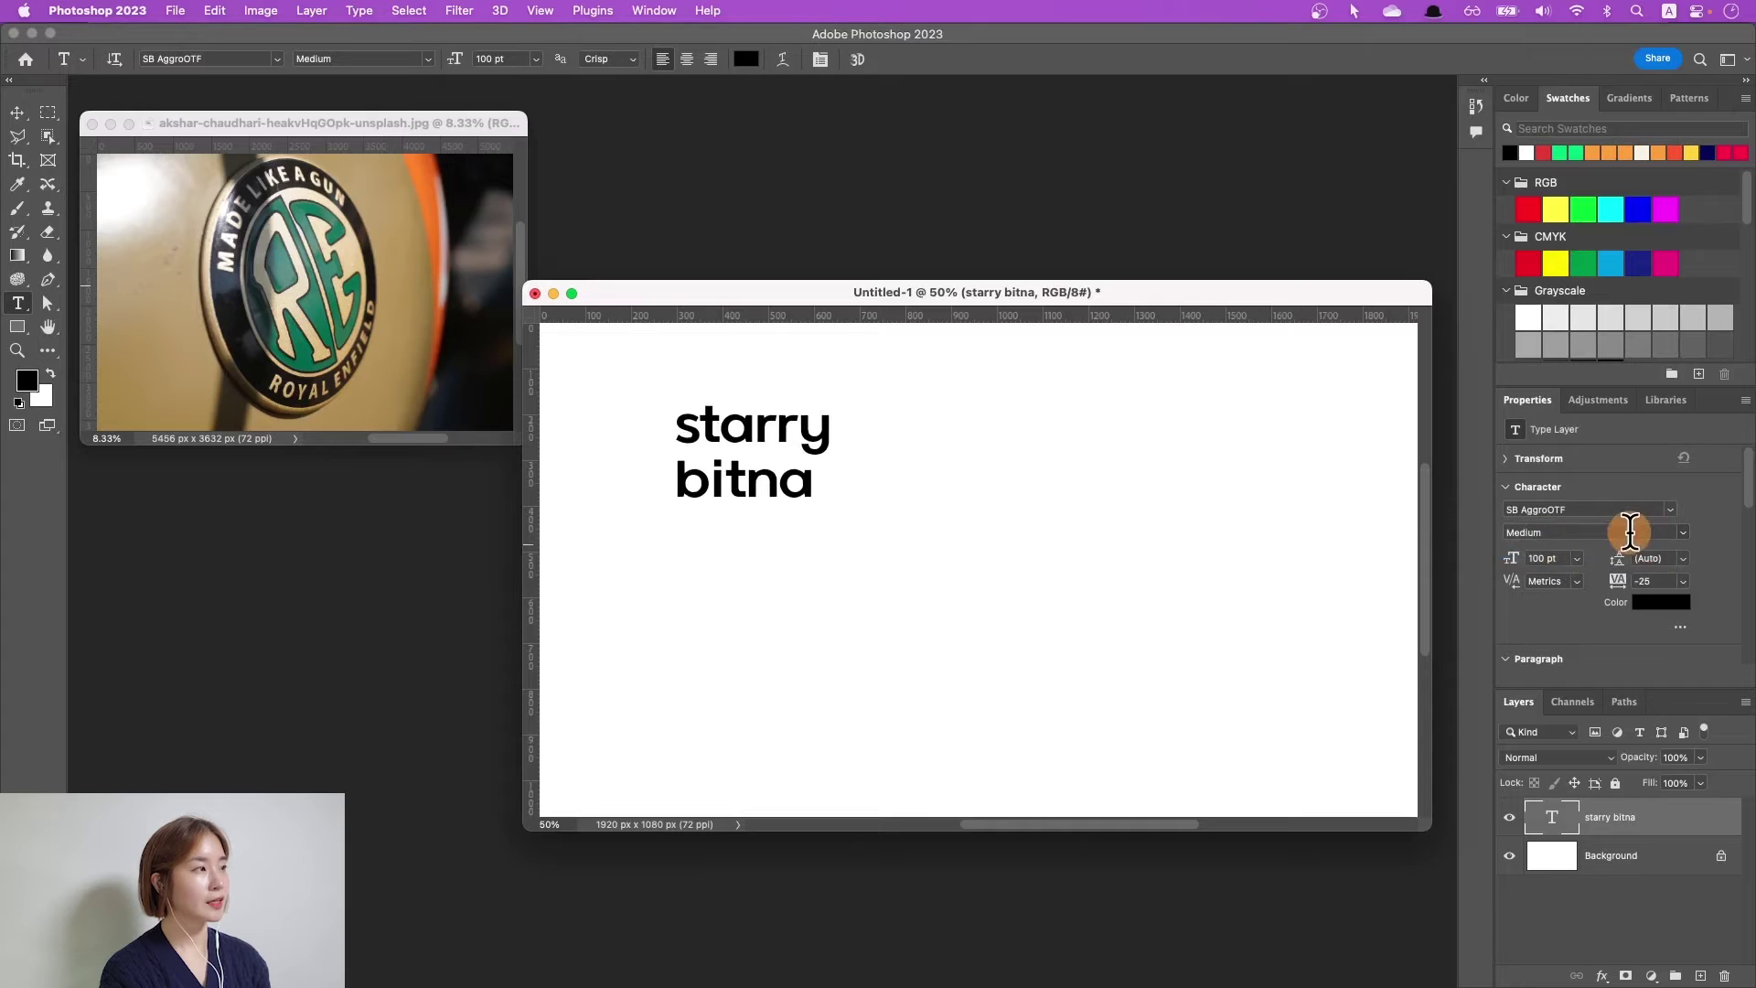
{"action": "left_click", "coordinate": [1682, 532]}
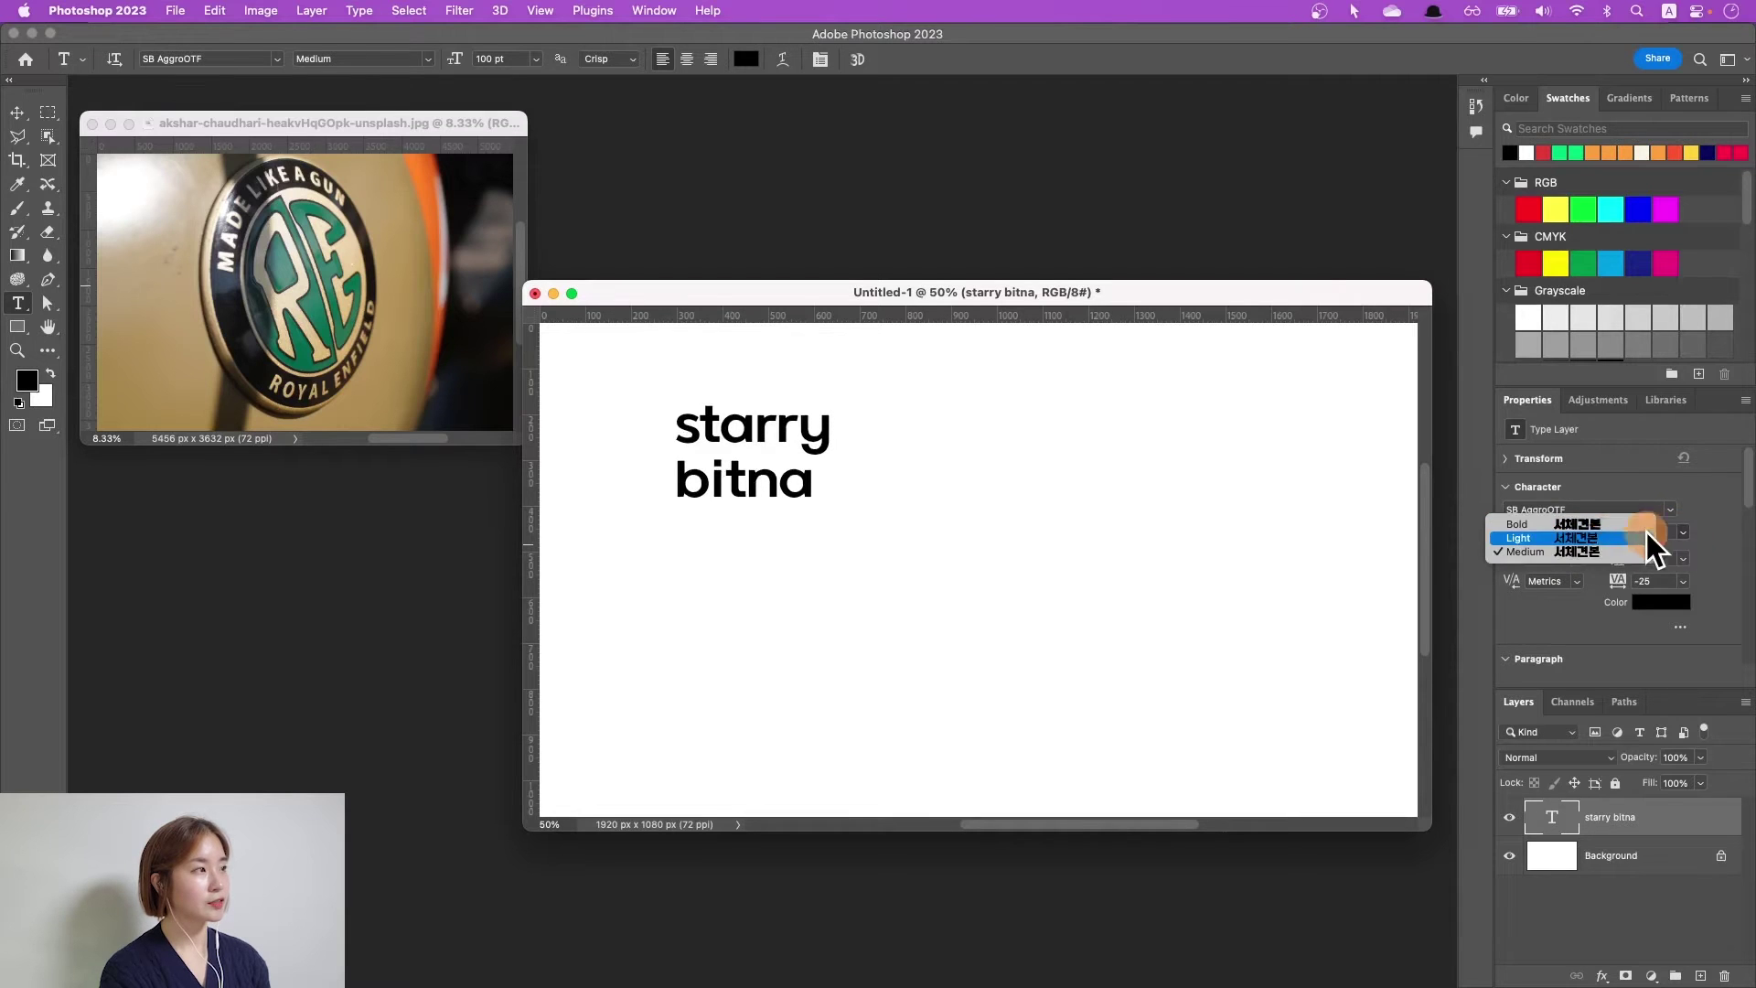
{"action": "left_click", "coordinate": [1591, 525]}
{"action": "left_click", "coordinate": [1573, 559]}
{"action": "left_click", "coordinate": [1590, 551]}
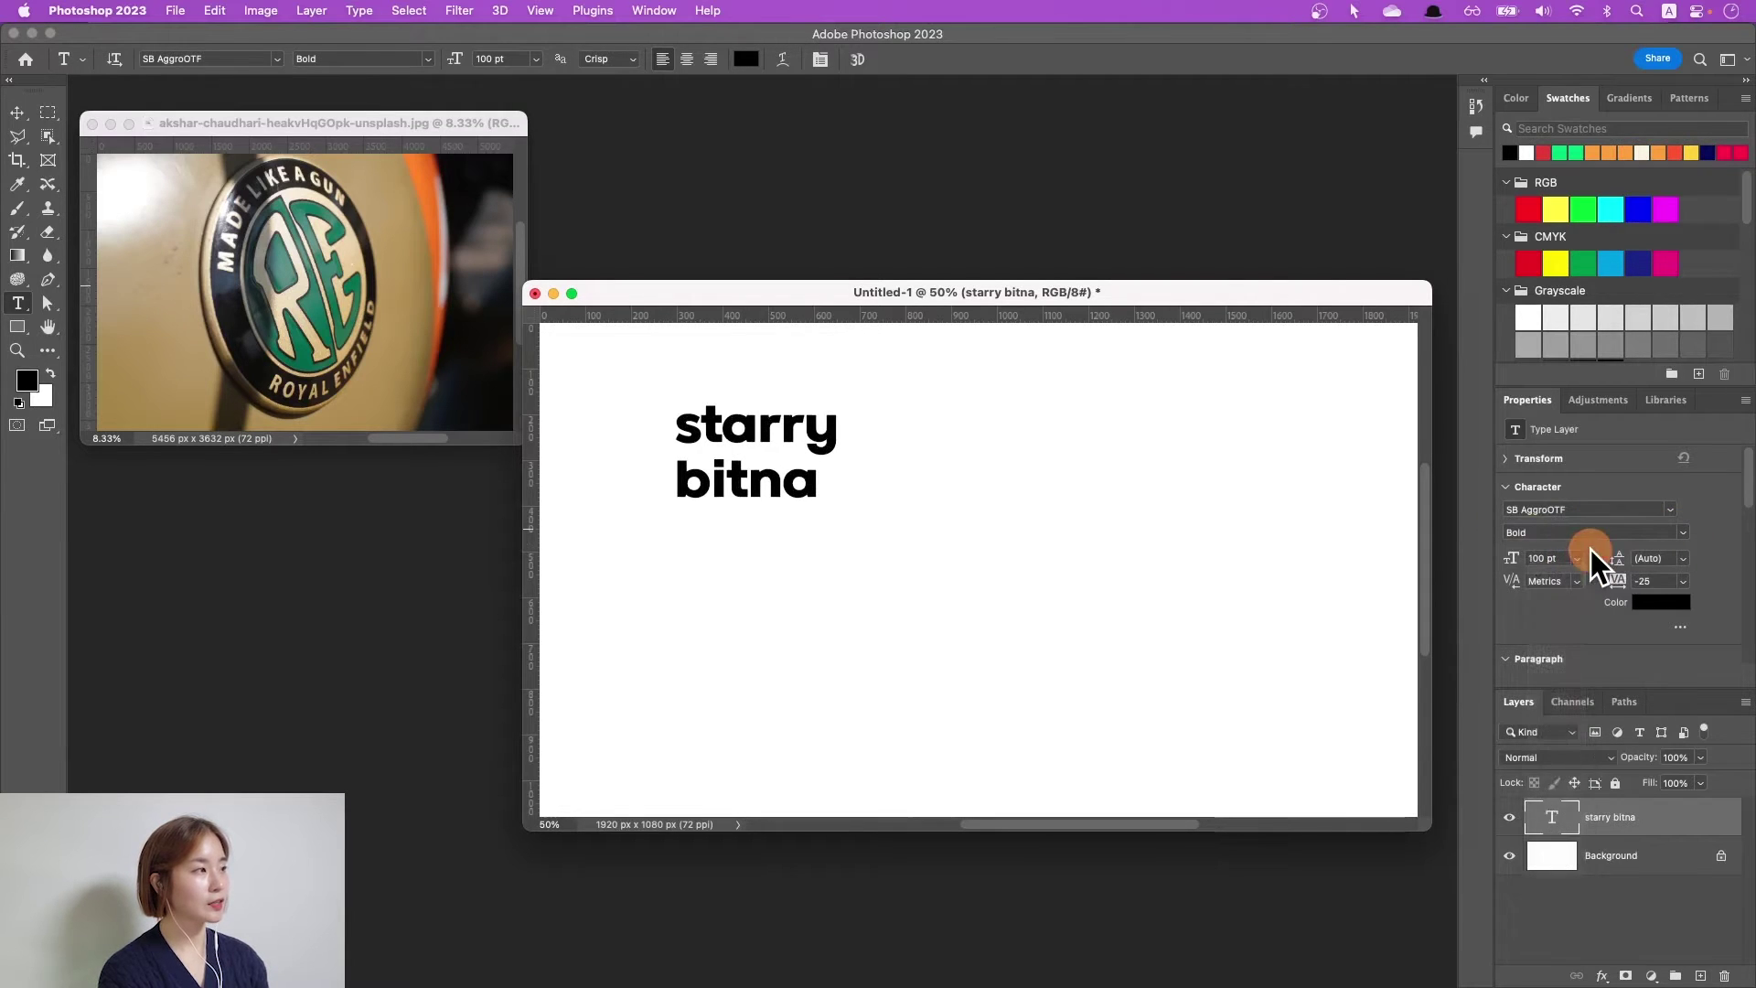
Set the letter spacing (tracking) to -10.
{"action": "left_click", "coordinate": [1683, 581]}
{"action": "left_click", "coordinate": [1674, 631]}
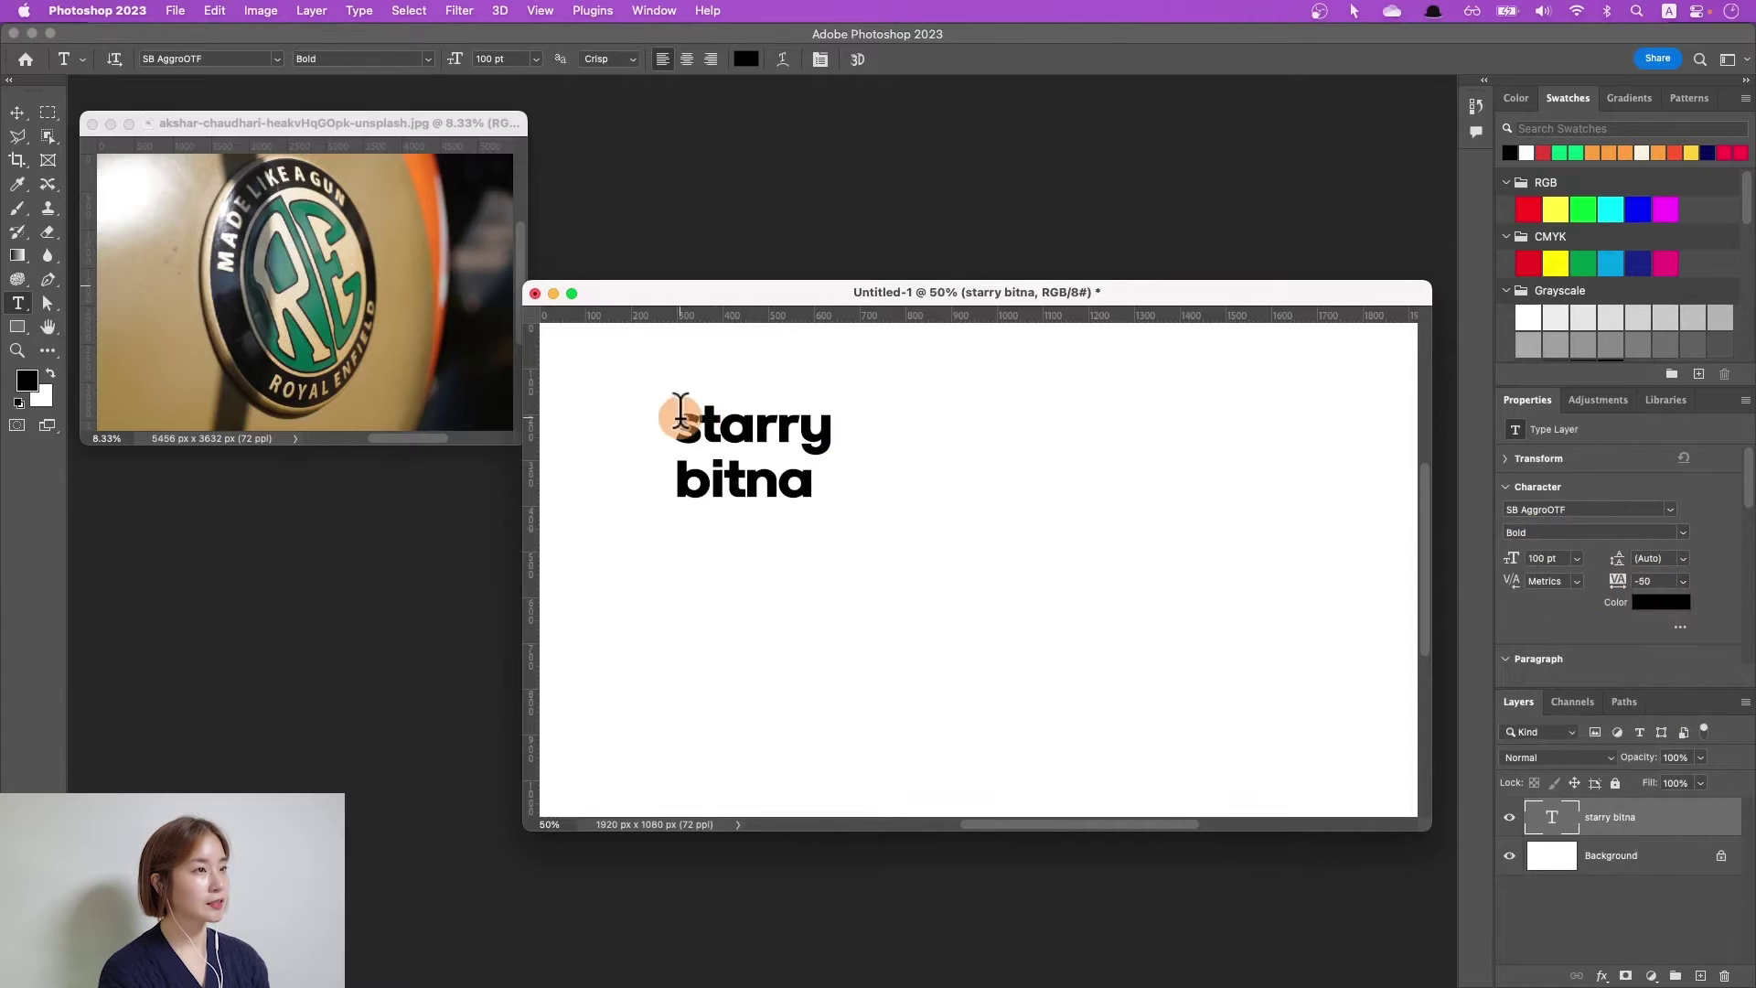
{"action": "left_click", "coordinate": [1683, 582]}
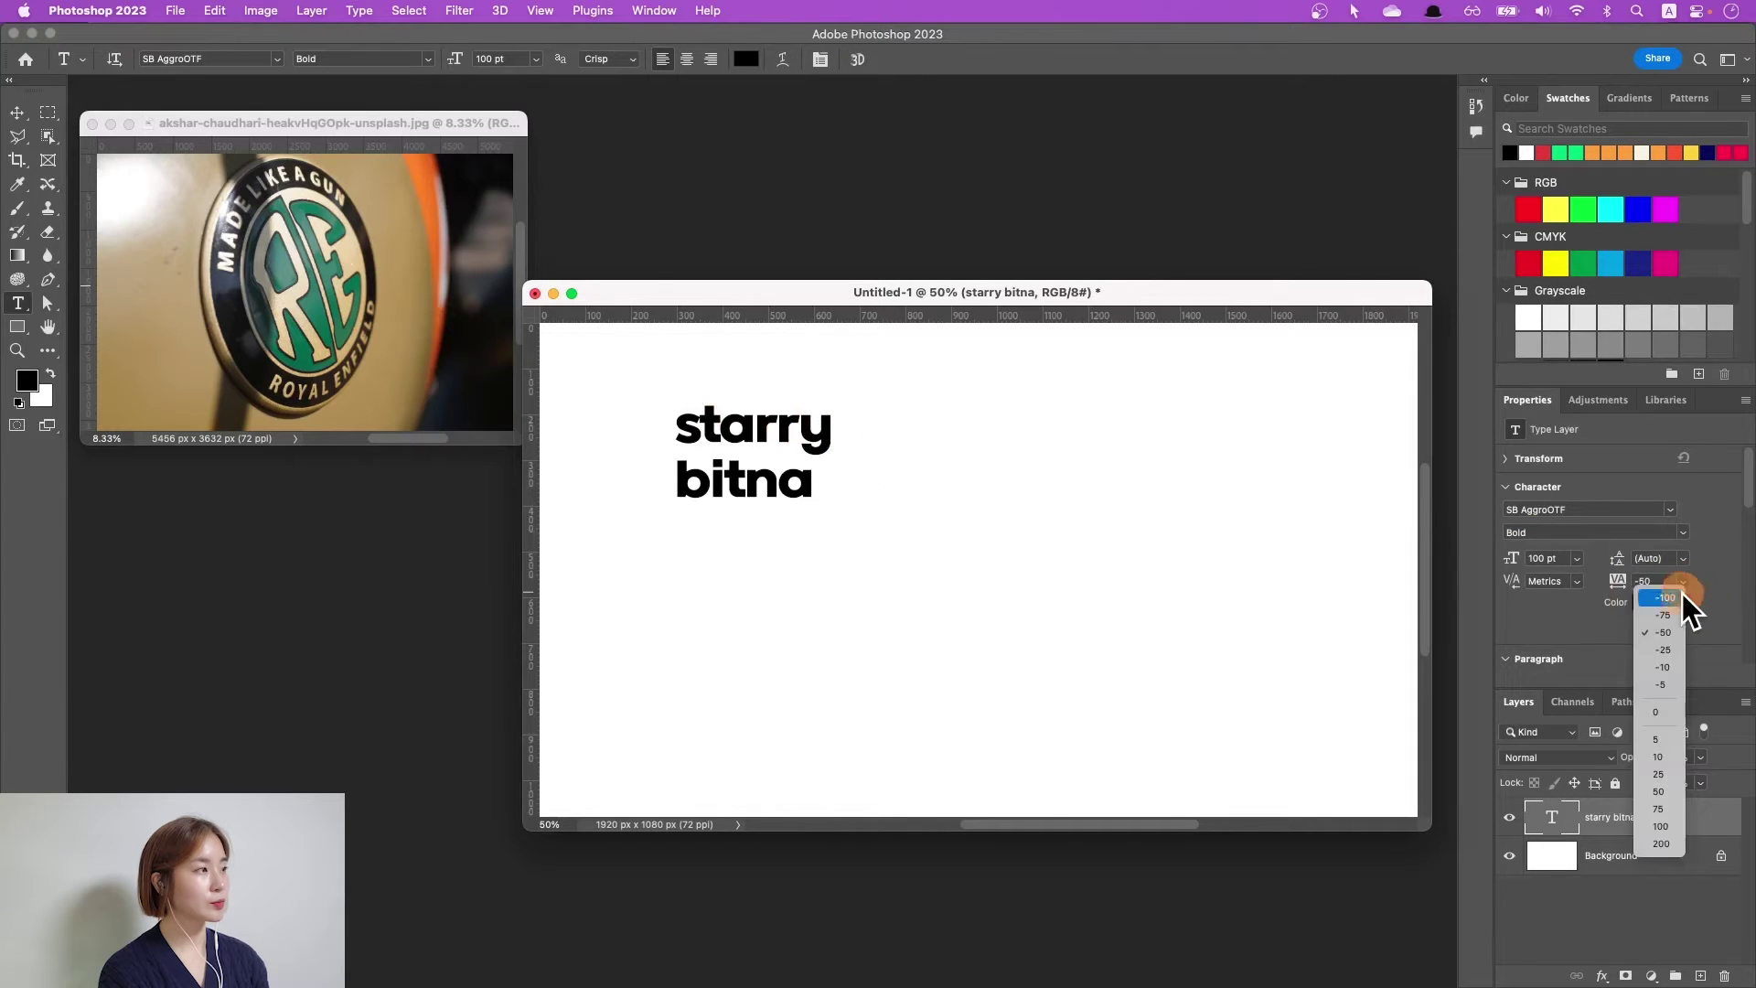
{"action": "left_click", "coordinate": [1665, 708]}
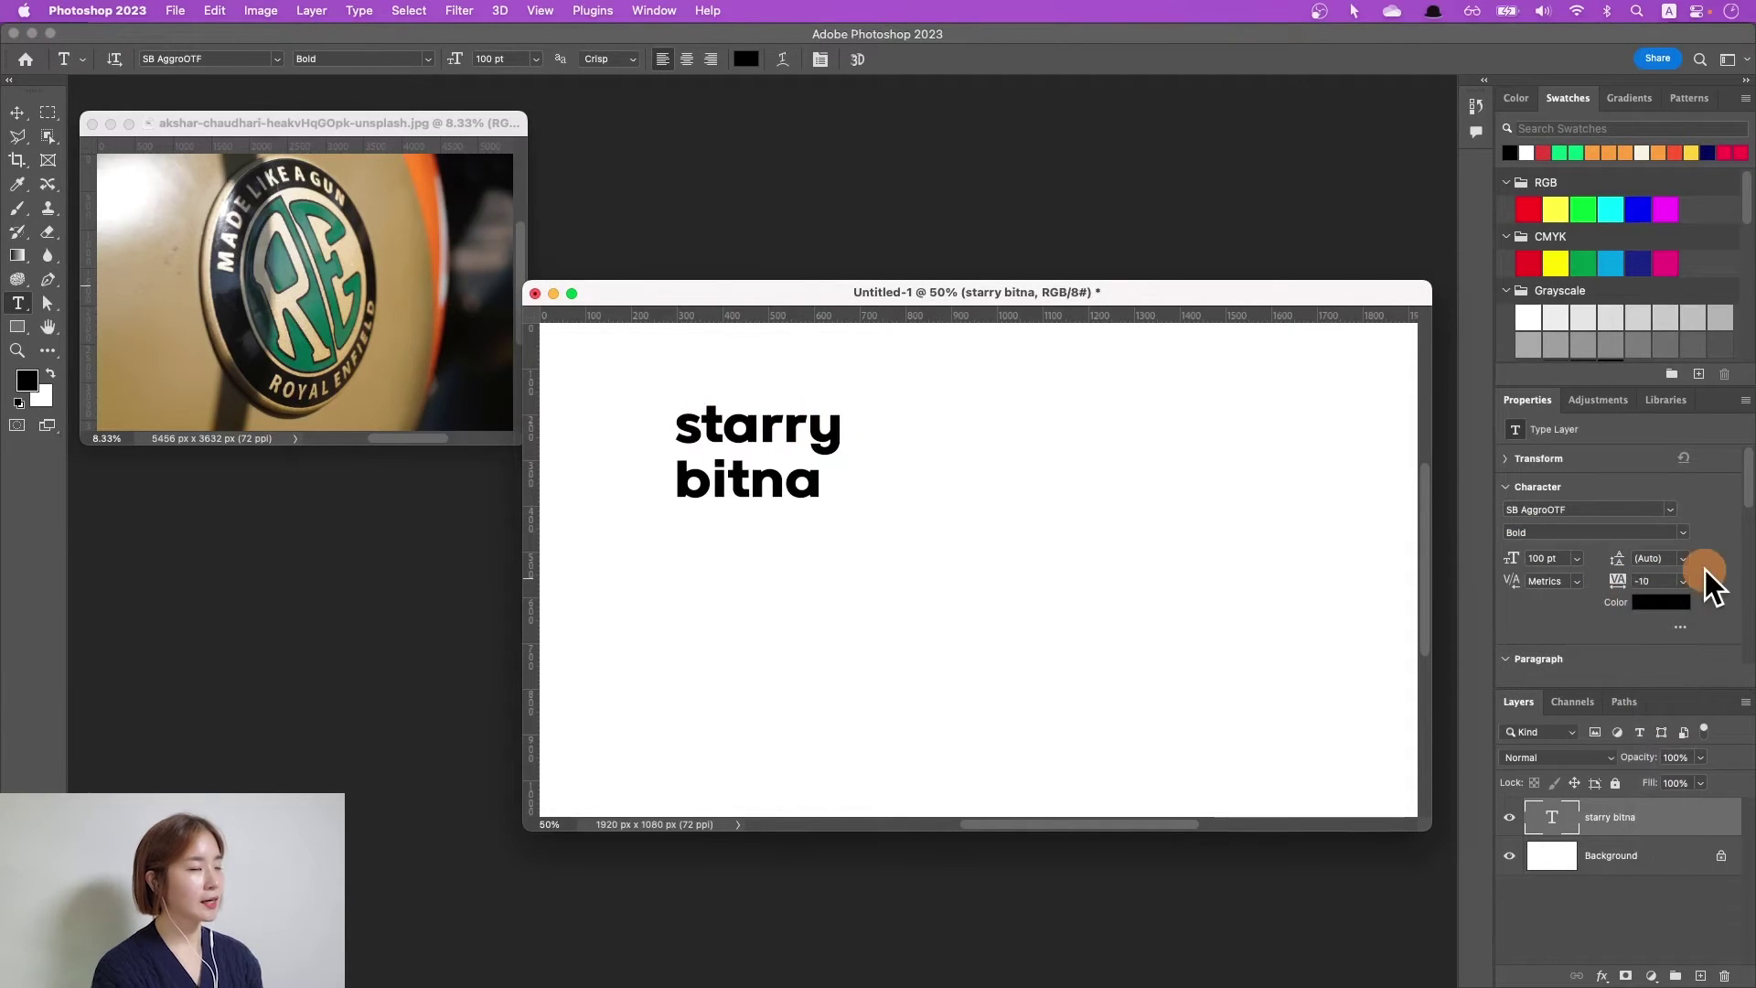
{"action": "left_click", "coordinate": [1683, 582]}
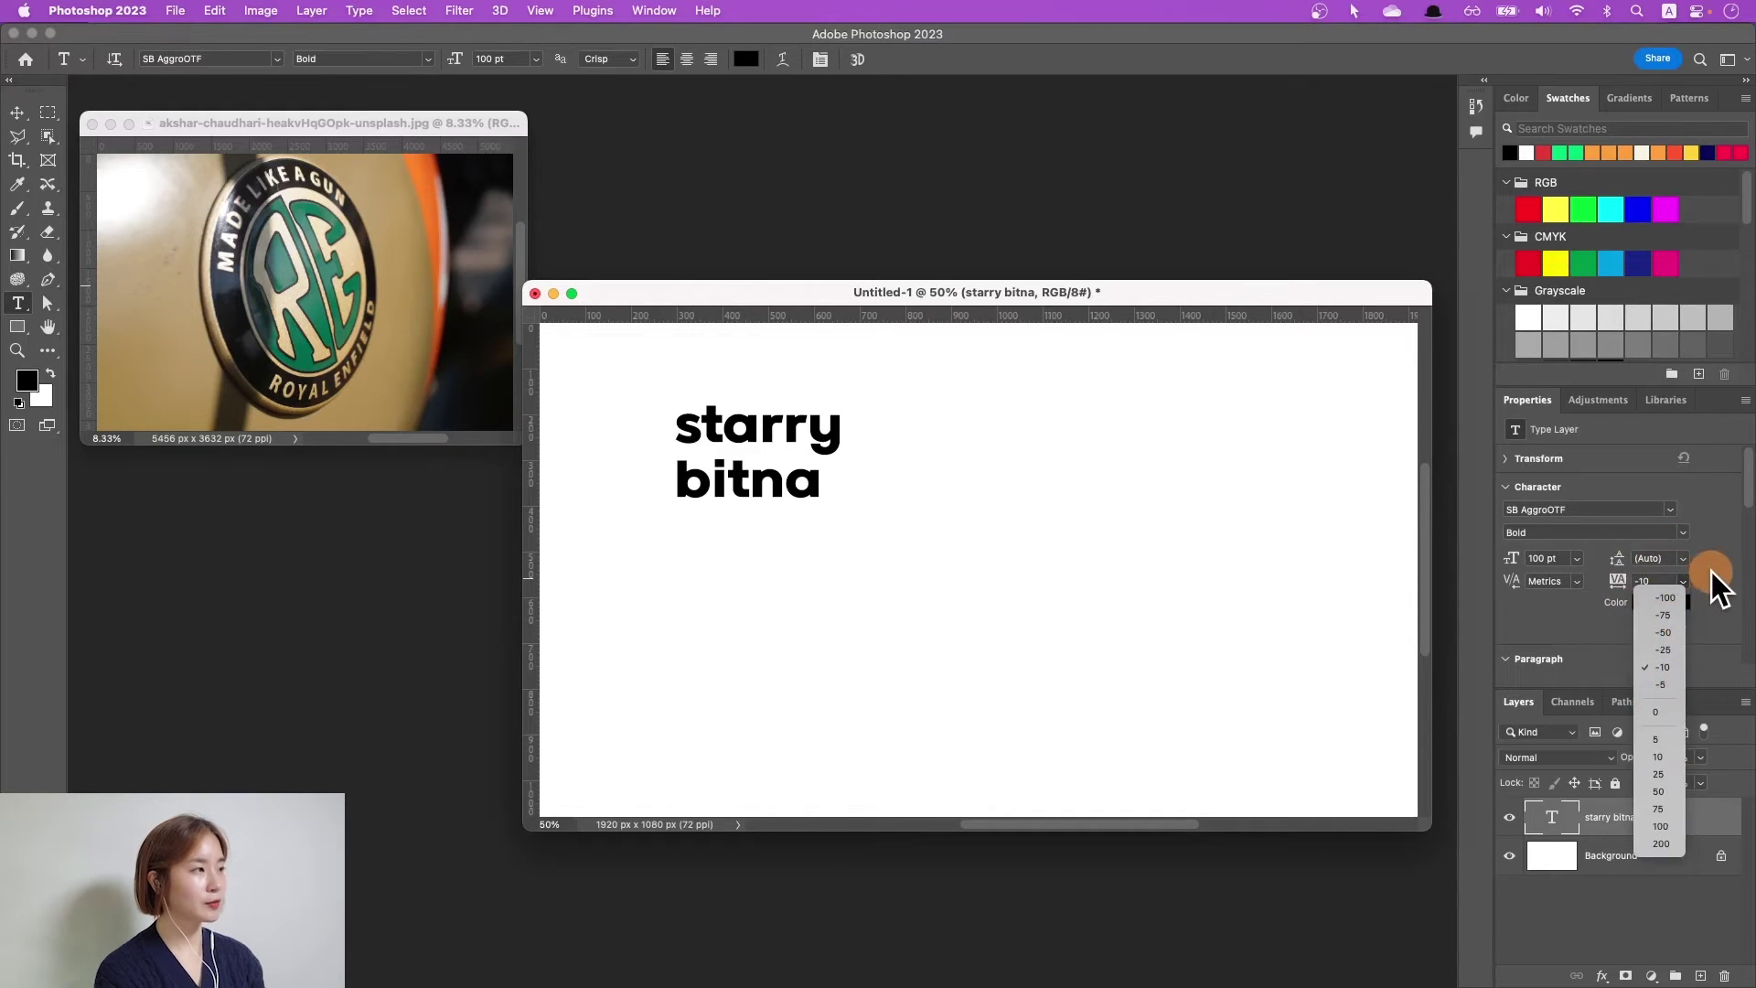
Recolour the text bright green, then delete the starry bitna text layer.
{"action": "left_click", "coordinate": [1663, 600]}
{"action": "left_click", "coordinate": [1005, 452]}
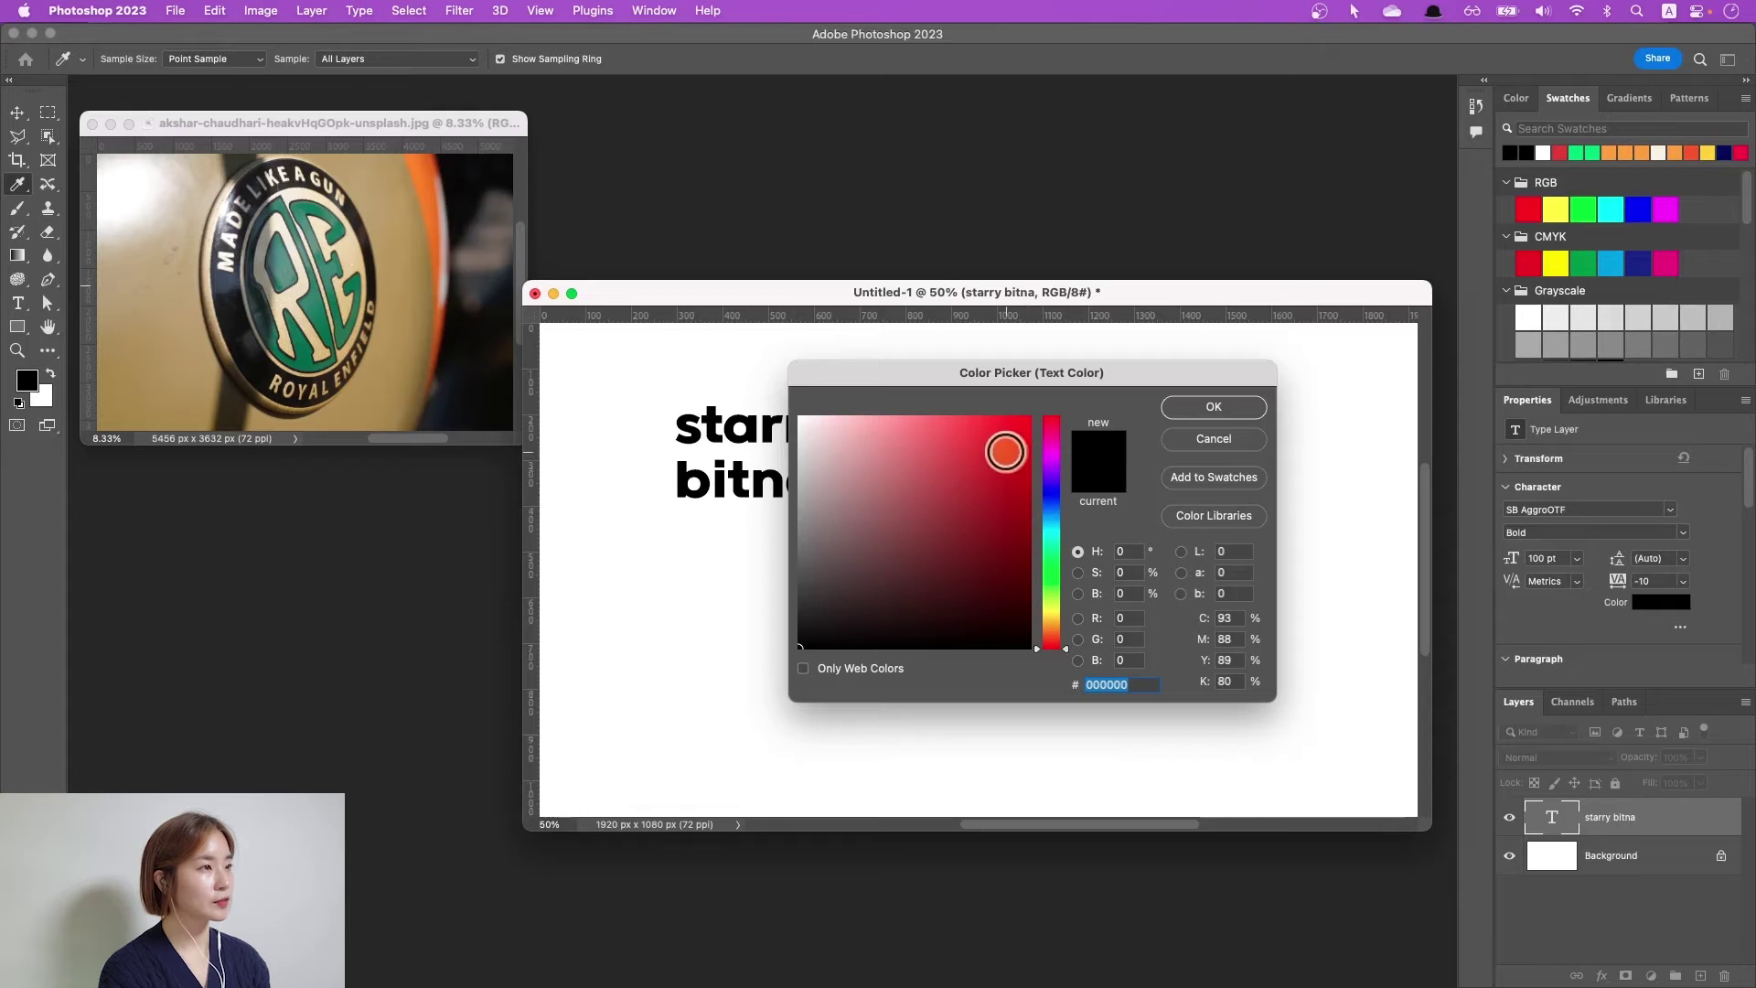
{"action": "left_click", "coordinate": [1057, 561]}
{"action": "left_click", "coordinate": [1006, 428]}
{"action": "left_click", "coordinate": [1214, 406]}
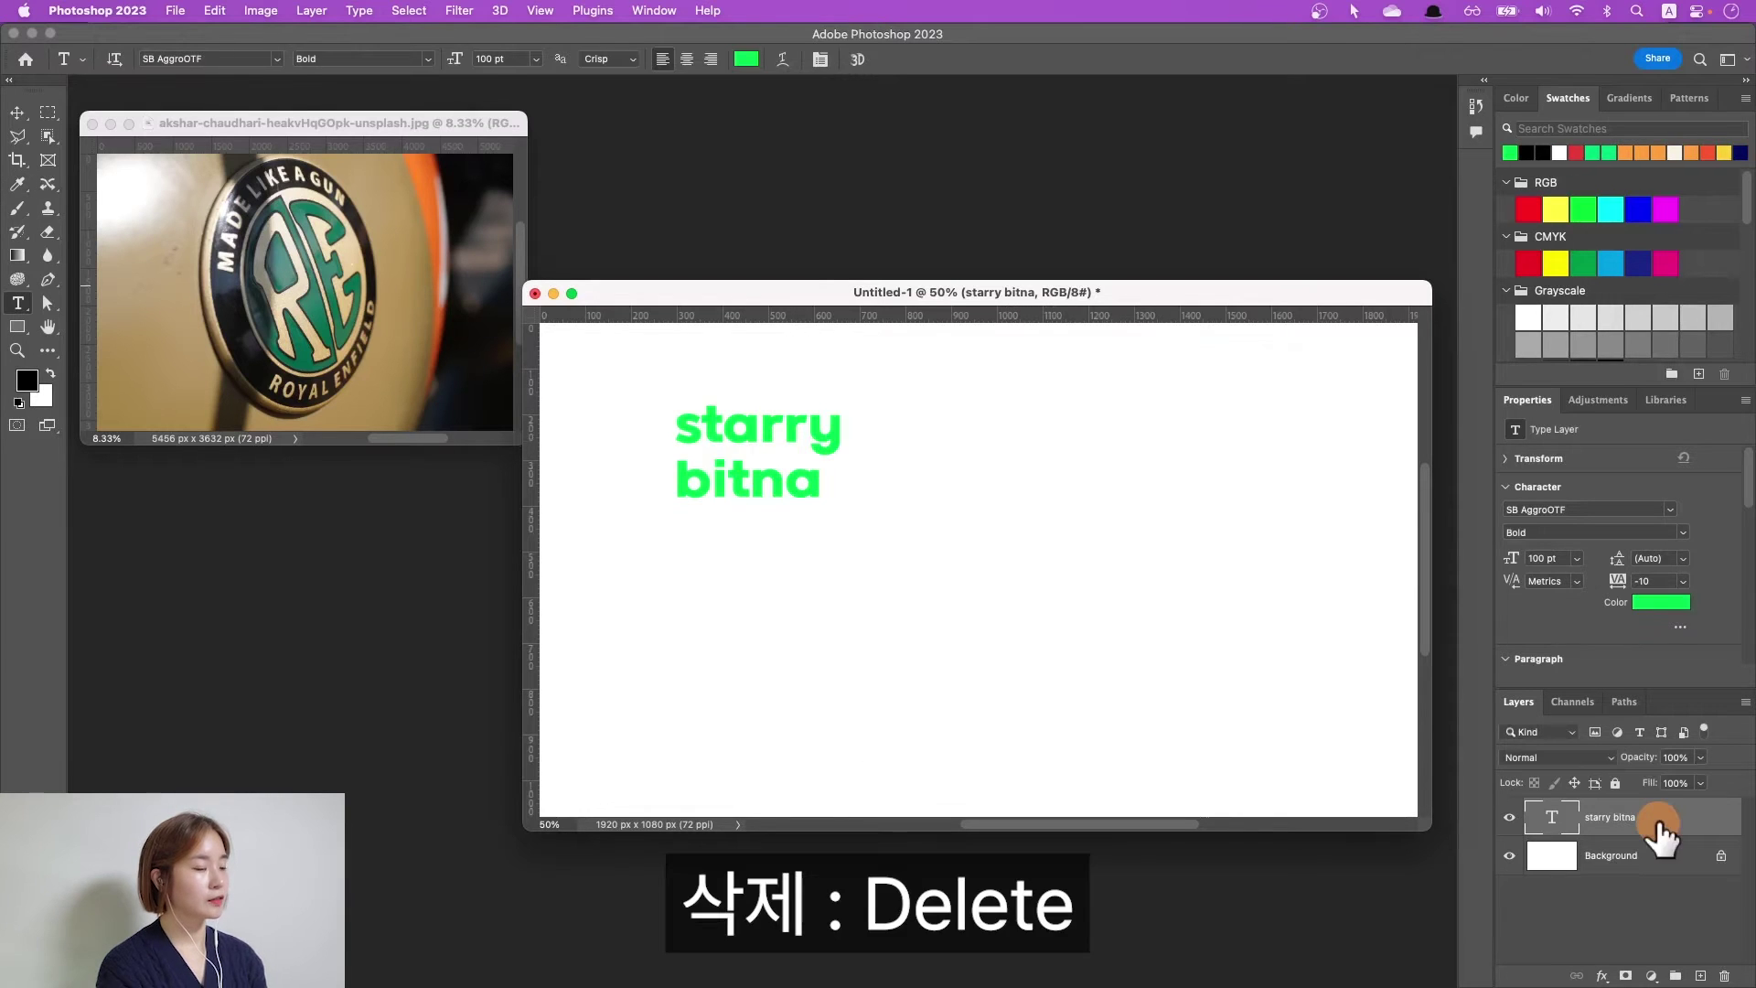
{"action": "key", "text": "Delete"}
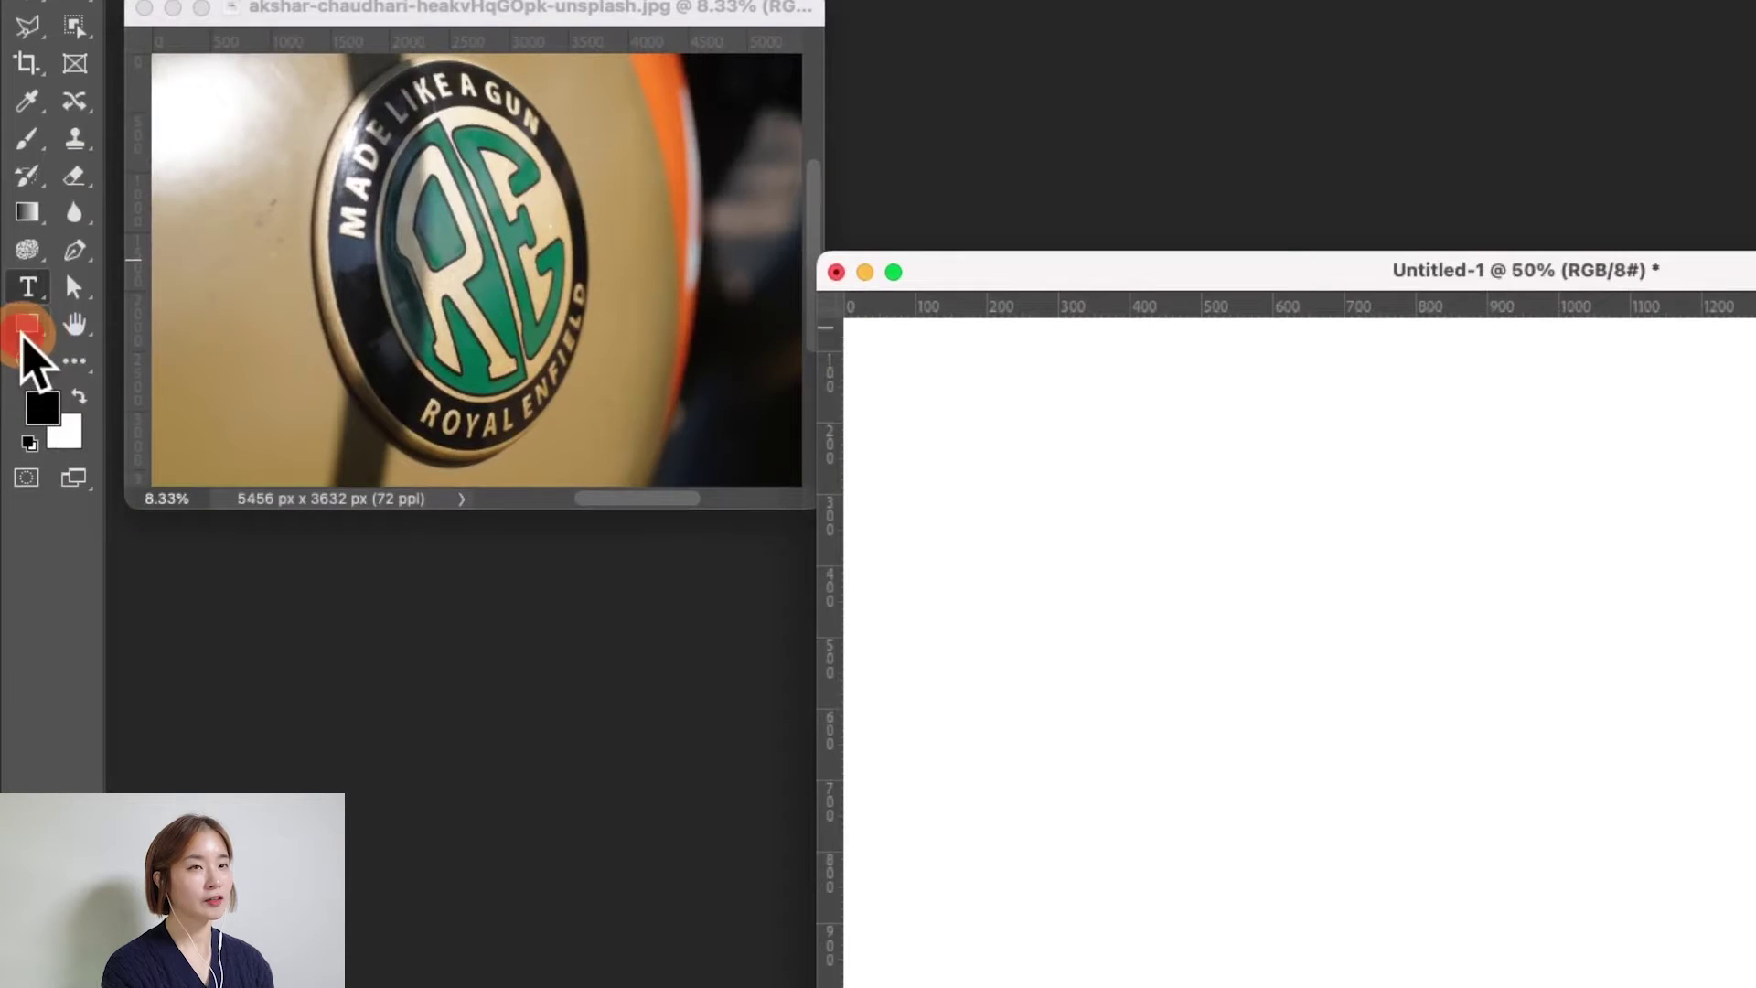
Select the Ellipse Tool, test-draw a black circle, and undo it.
{"action": "left_click", "coordinate": [20, 328]}
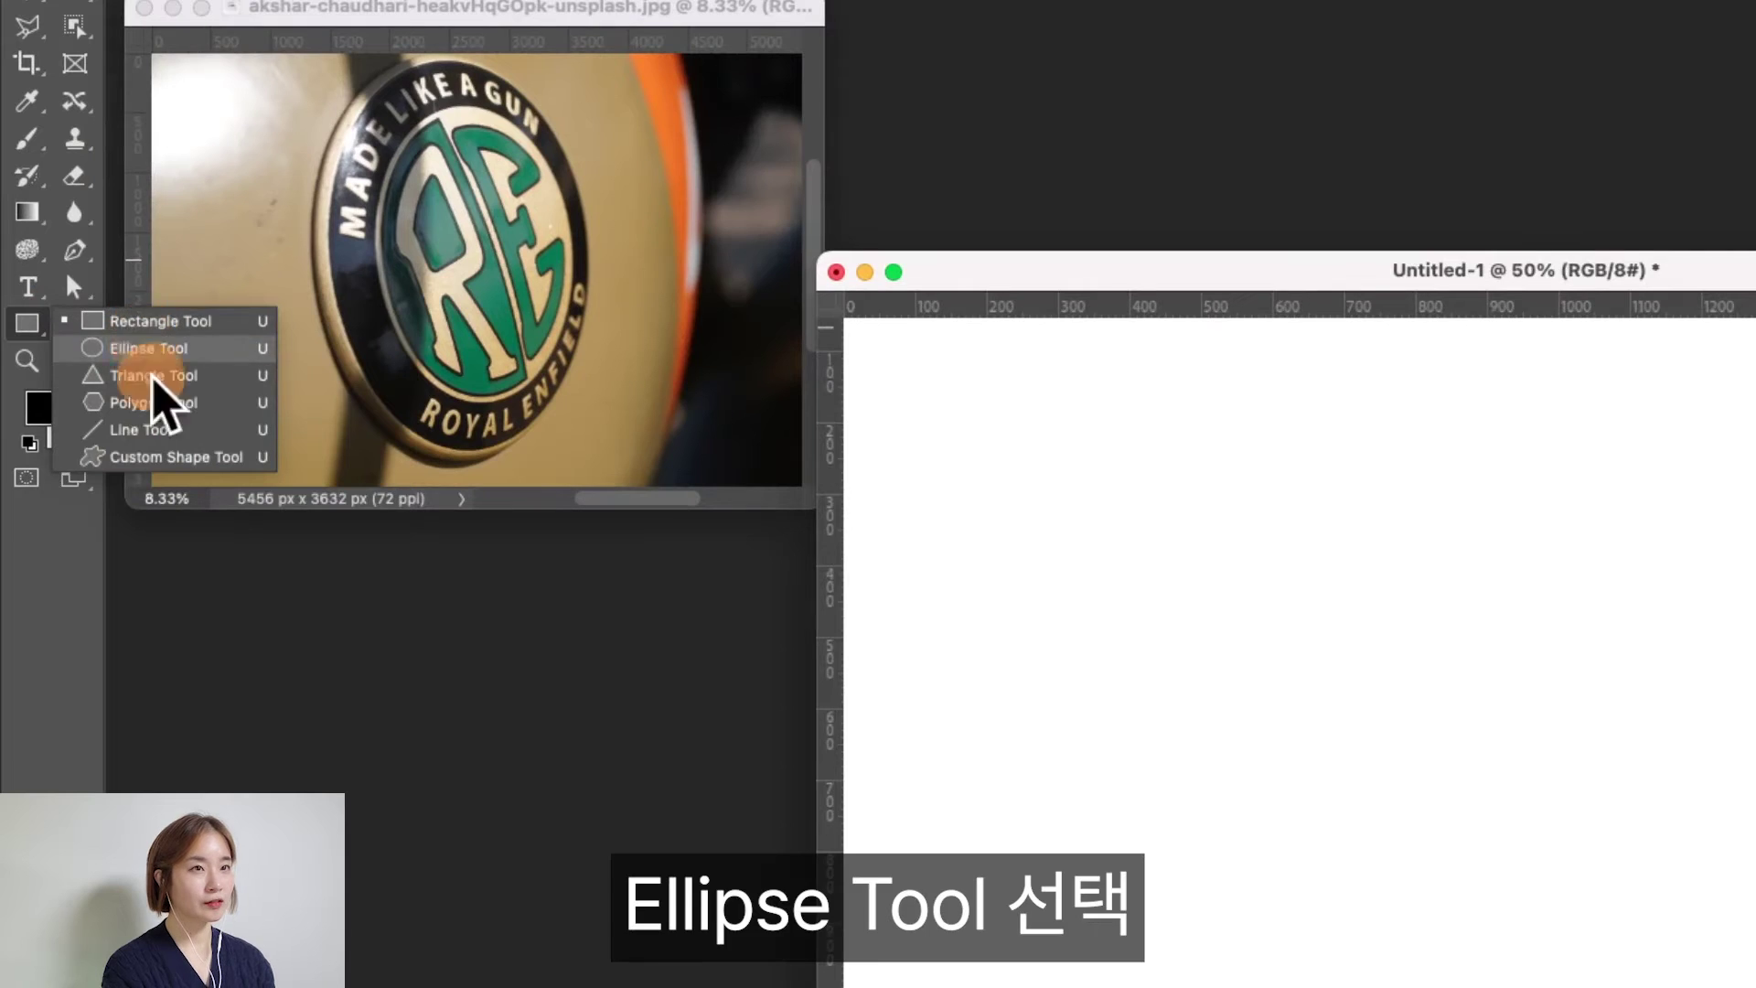
{"action": "left_click", "coordinate": [147, 349]}
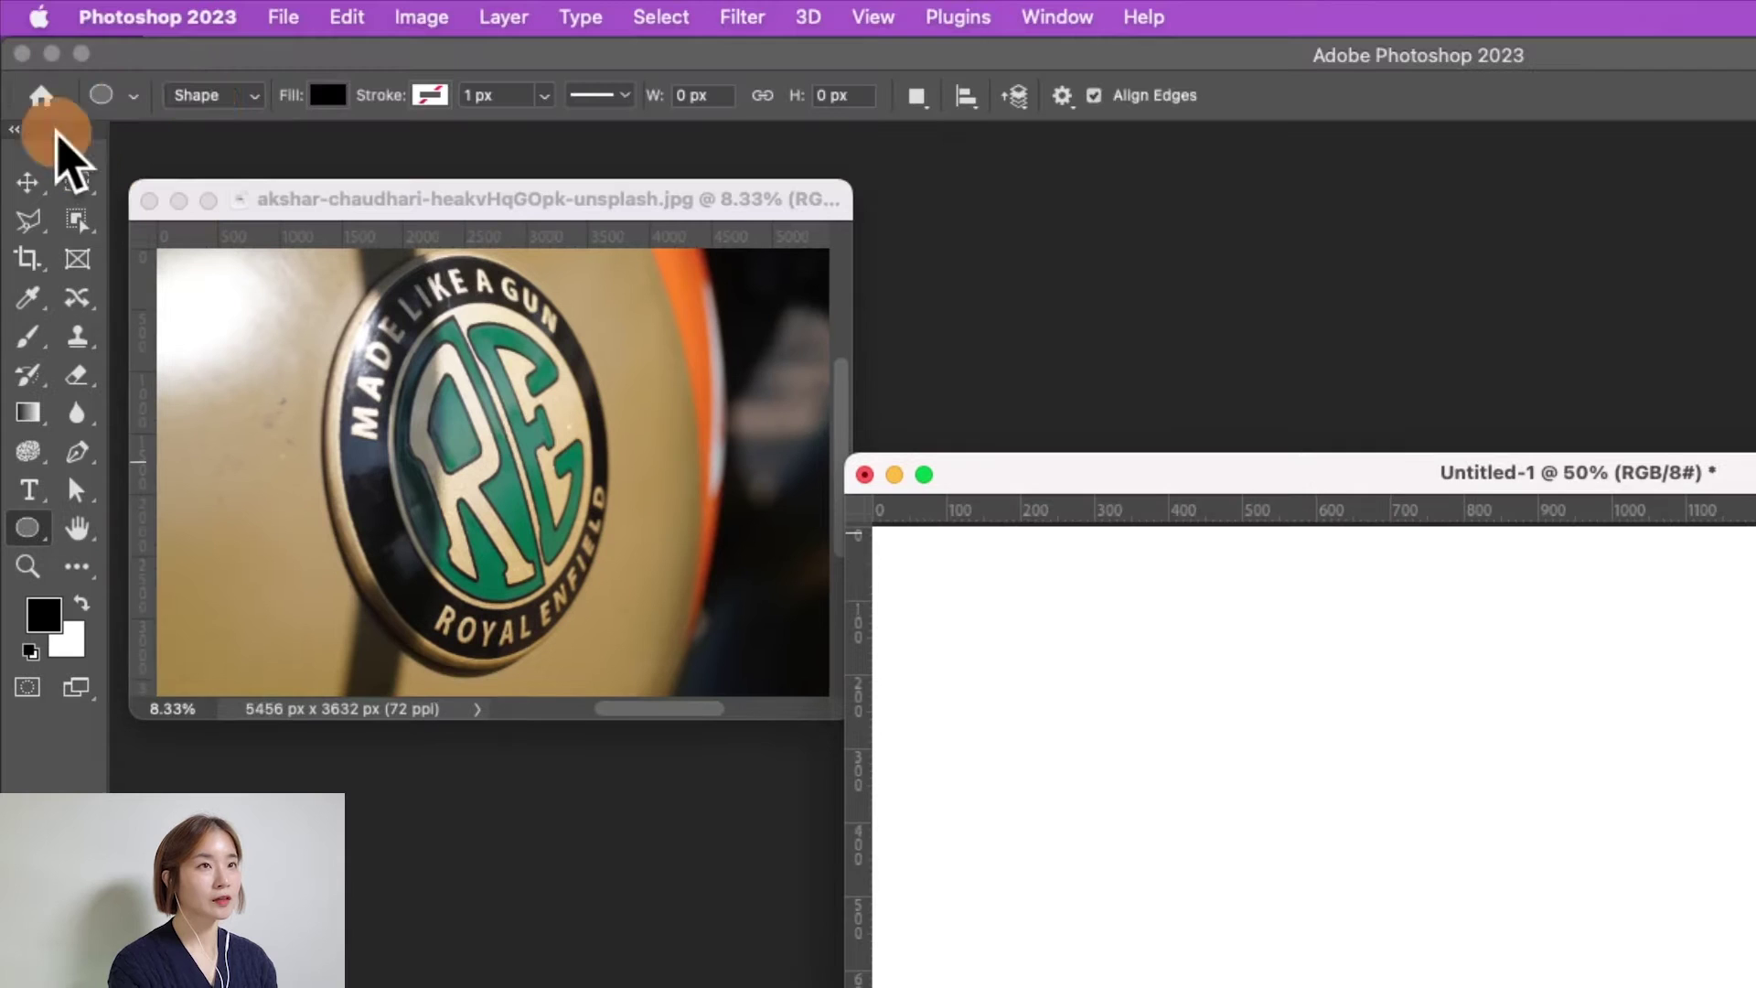
{"action": "left_click", "coordinate": [225, 91]}
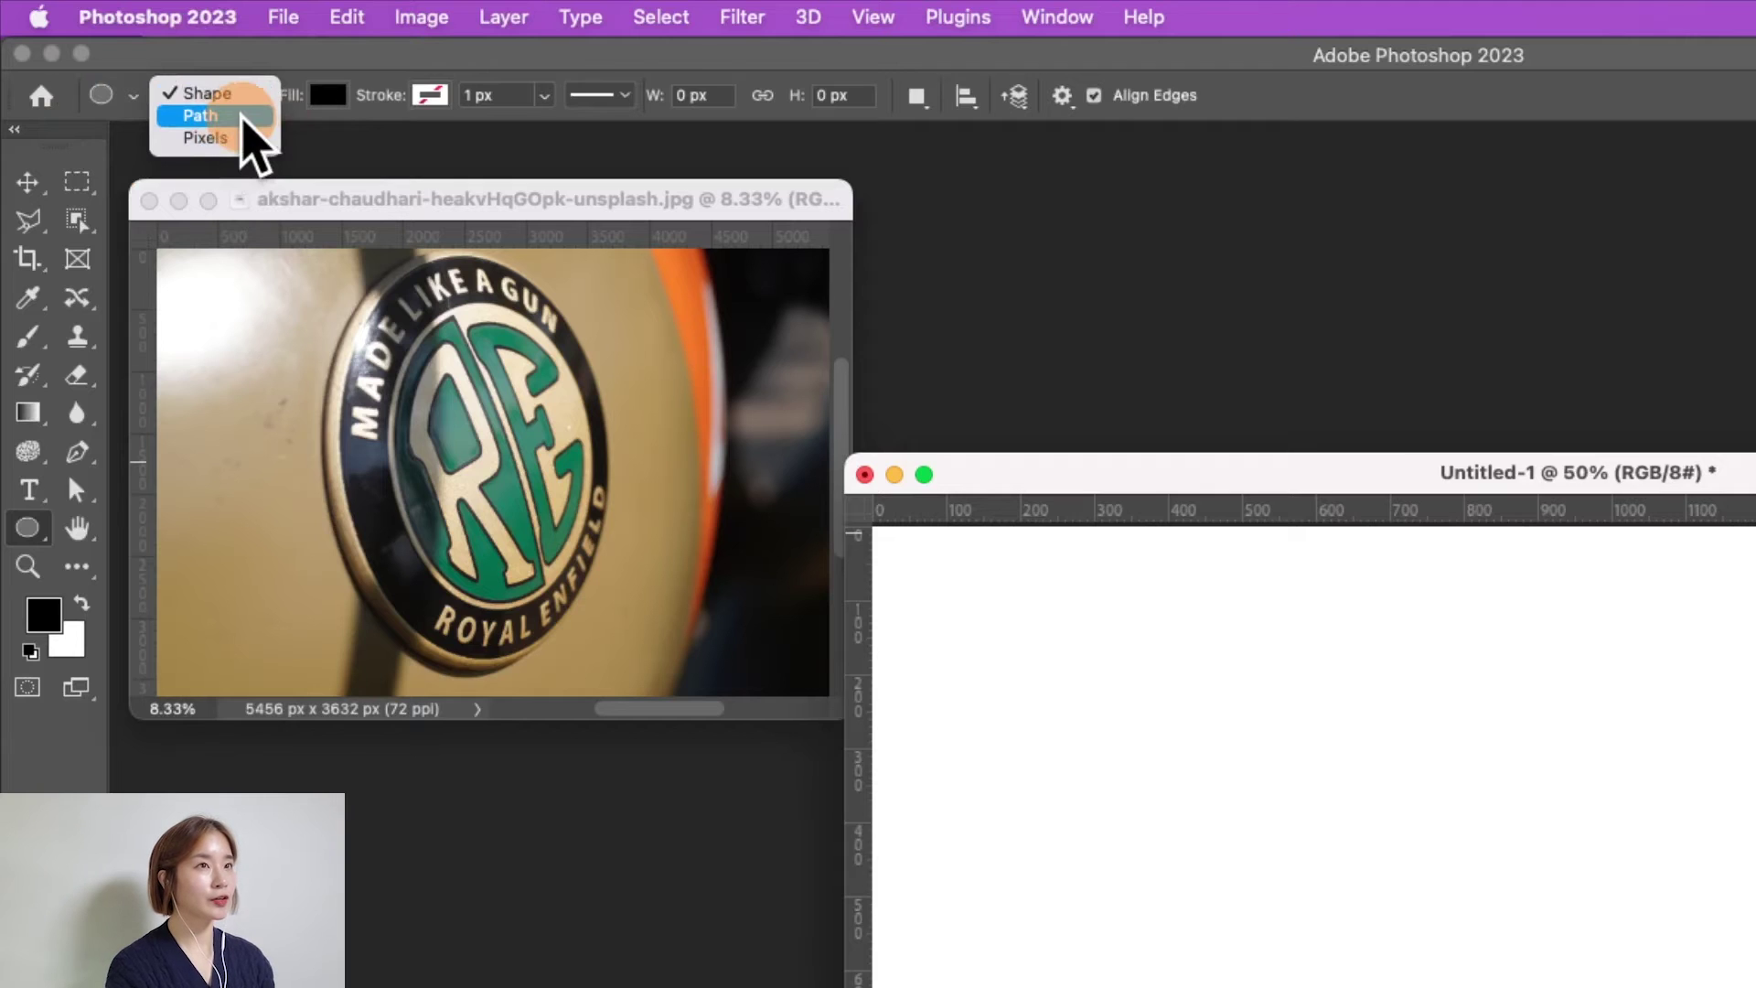
{"action": "key", "text": "Escape"}
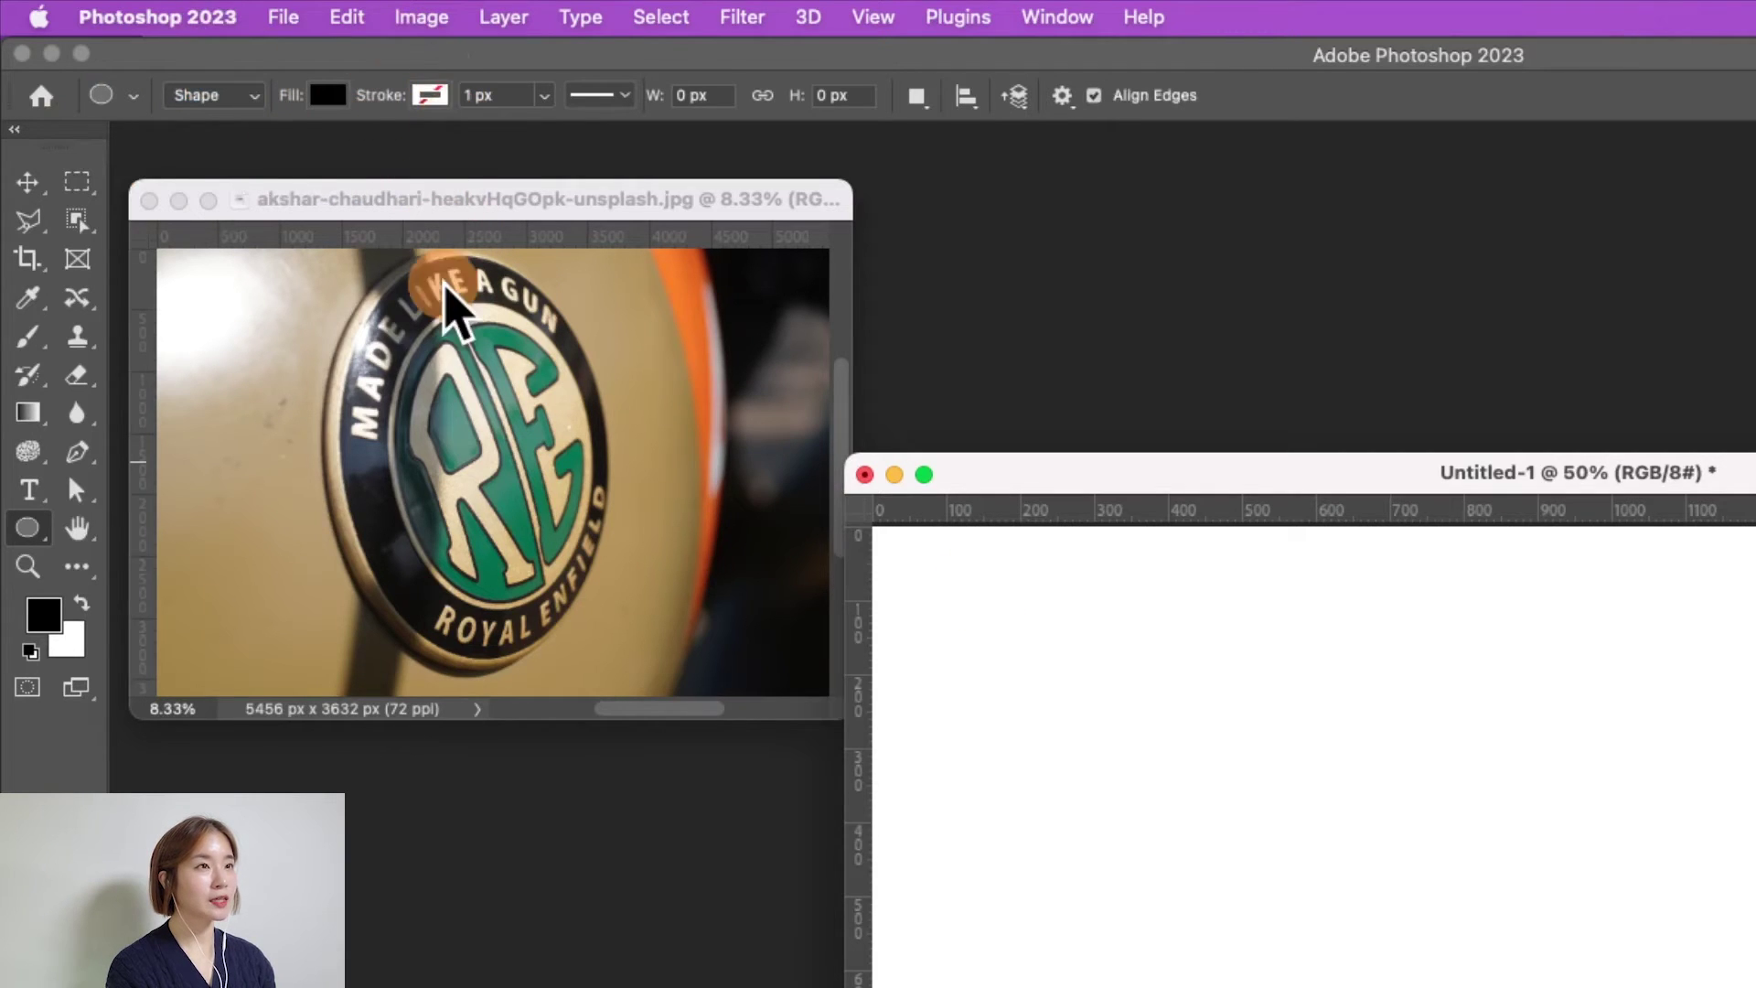
{"action": "left_click_drag", "start_coordinate": [965, 617], "coordinate": [1109, 763]}
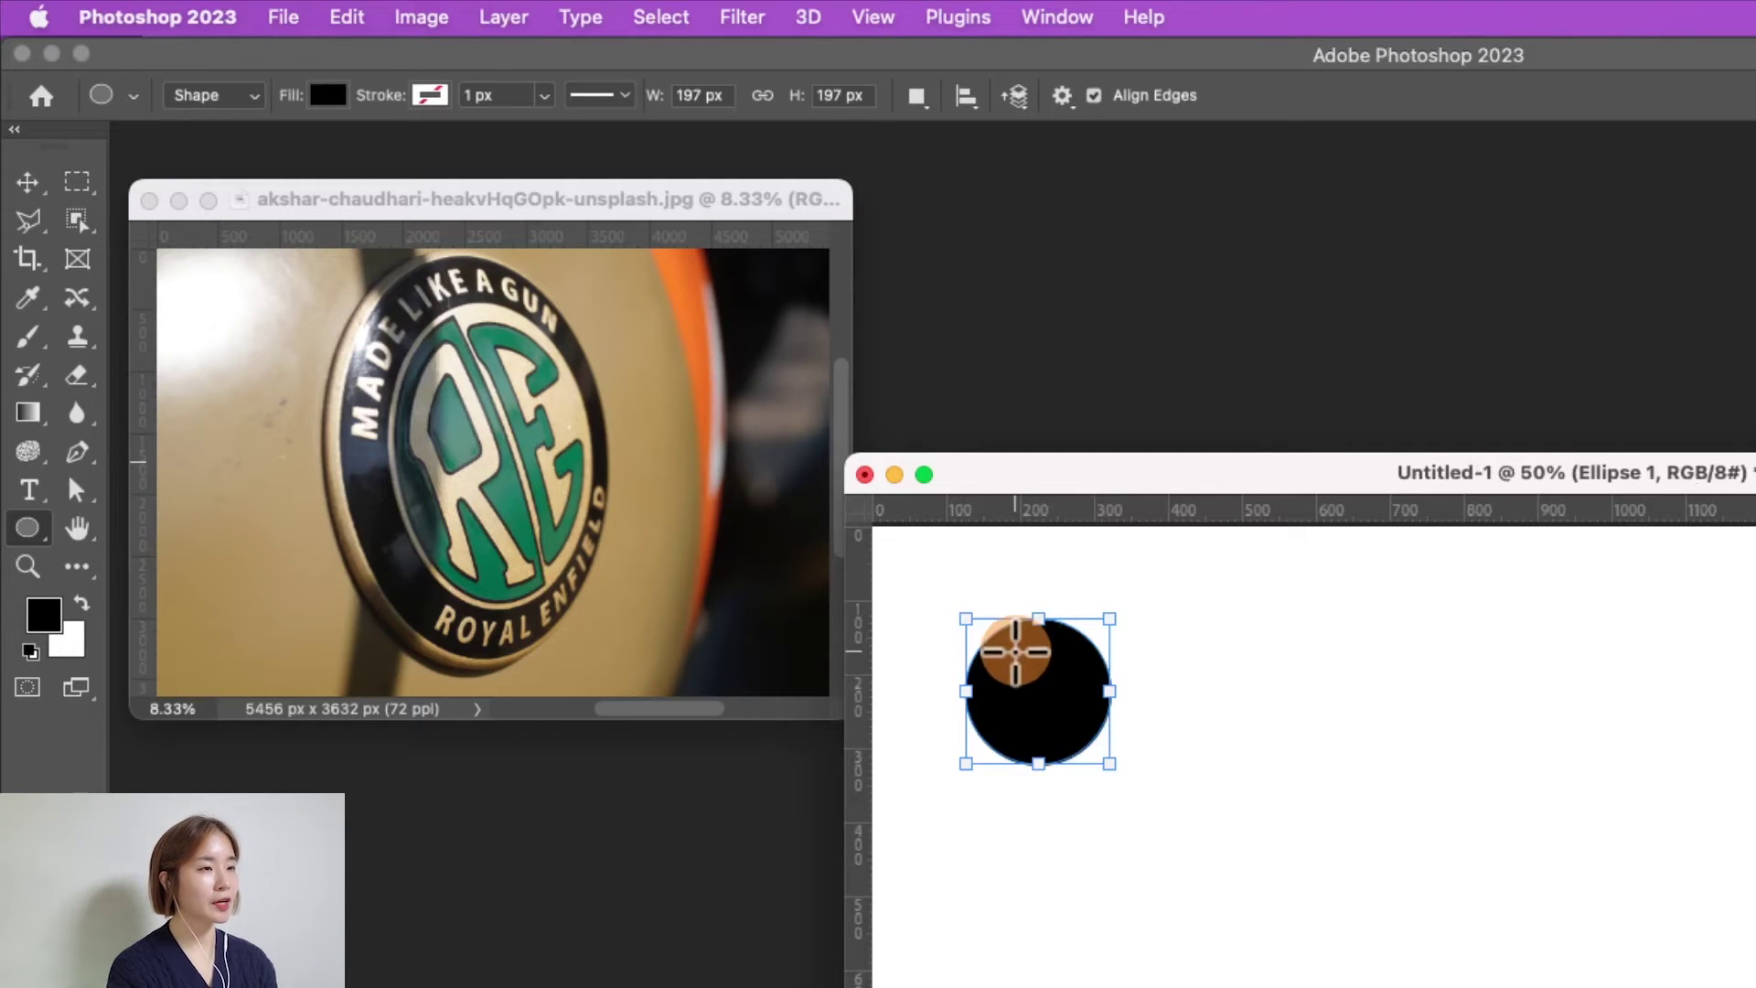
{"action": "key", "text": "ctrl+z"}
Switch the Ellipse Tool to Path mode and start a circle path on the canvas.
{"action": "left_click", "coordinate": [215, 95]}
{"action": "left_click", "coordinate": [220, 112]}
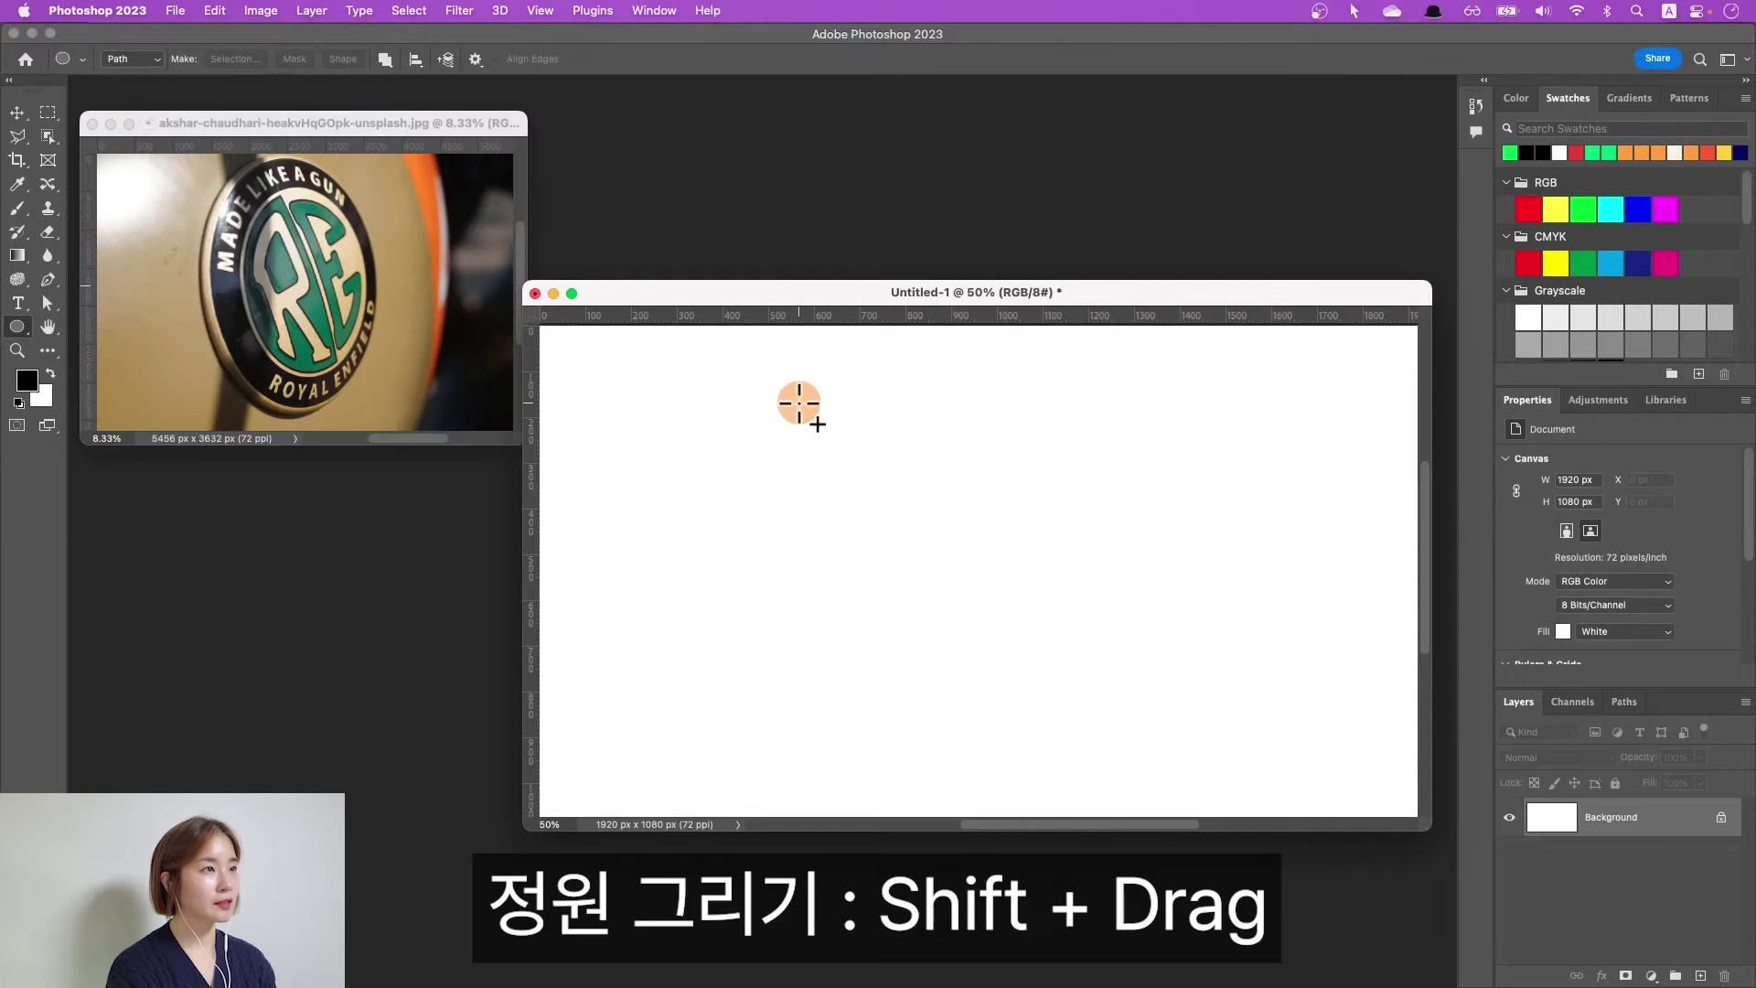
{"action": "left_click_drag", "start_coordinate": [808, 379], "coordinate": [1146, 738]}
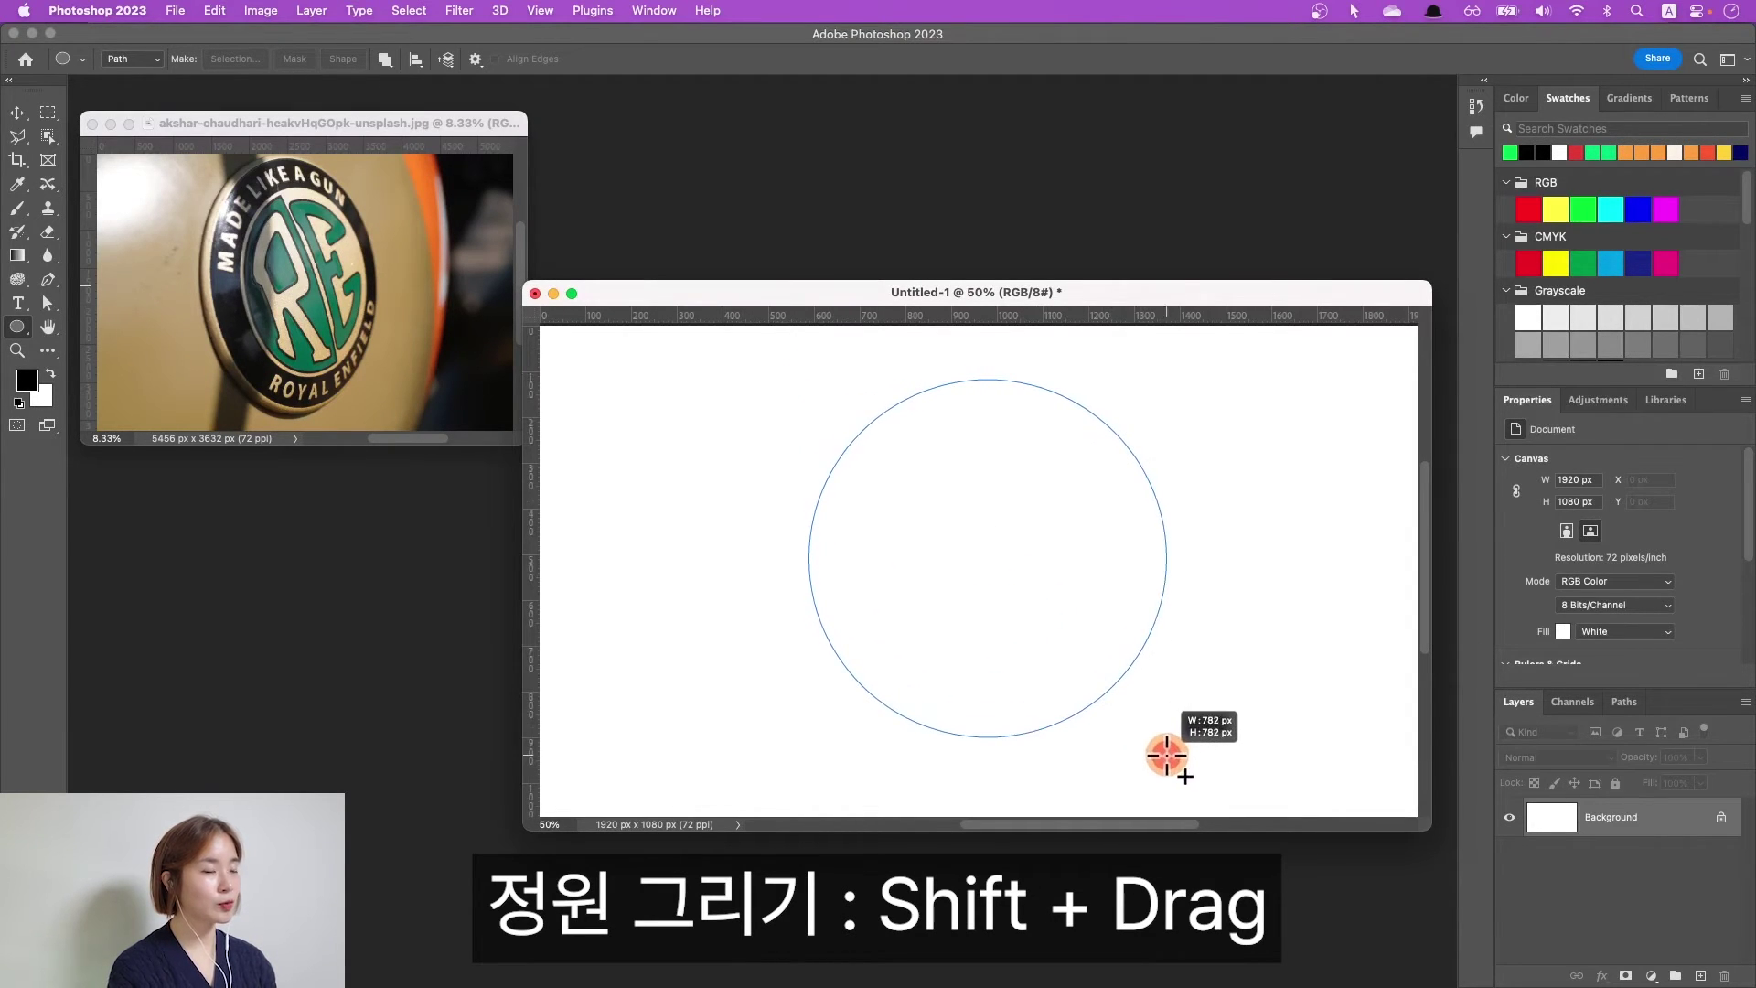
Finish a 784 px circle path mid-canvas and begin typing 'starry bi' along it.
{"action": "left_click_drag", "start_coordinate": [1147, 738], "coordinate": [1167, 737]}
{"action": "left_click", "coordinate": [17, 303]}
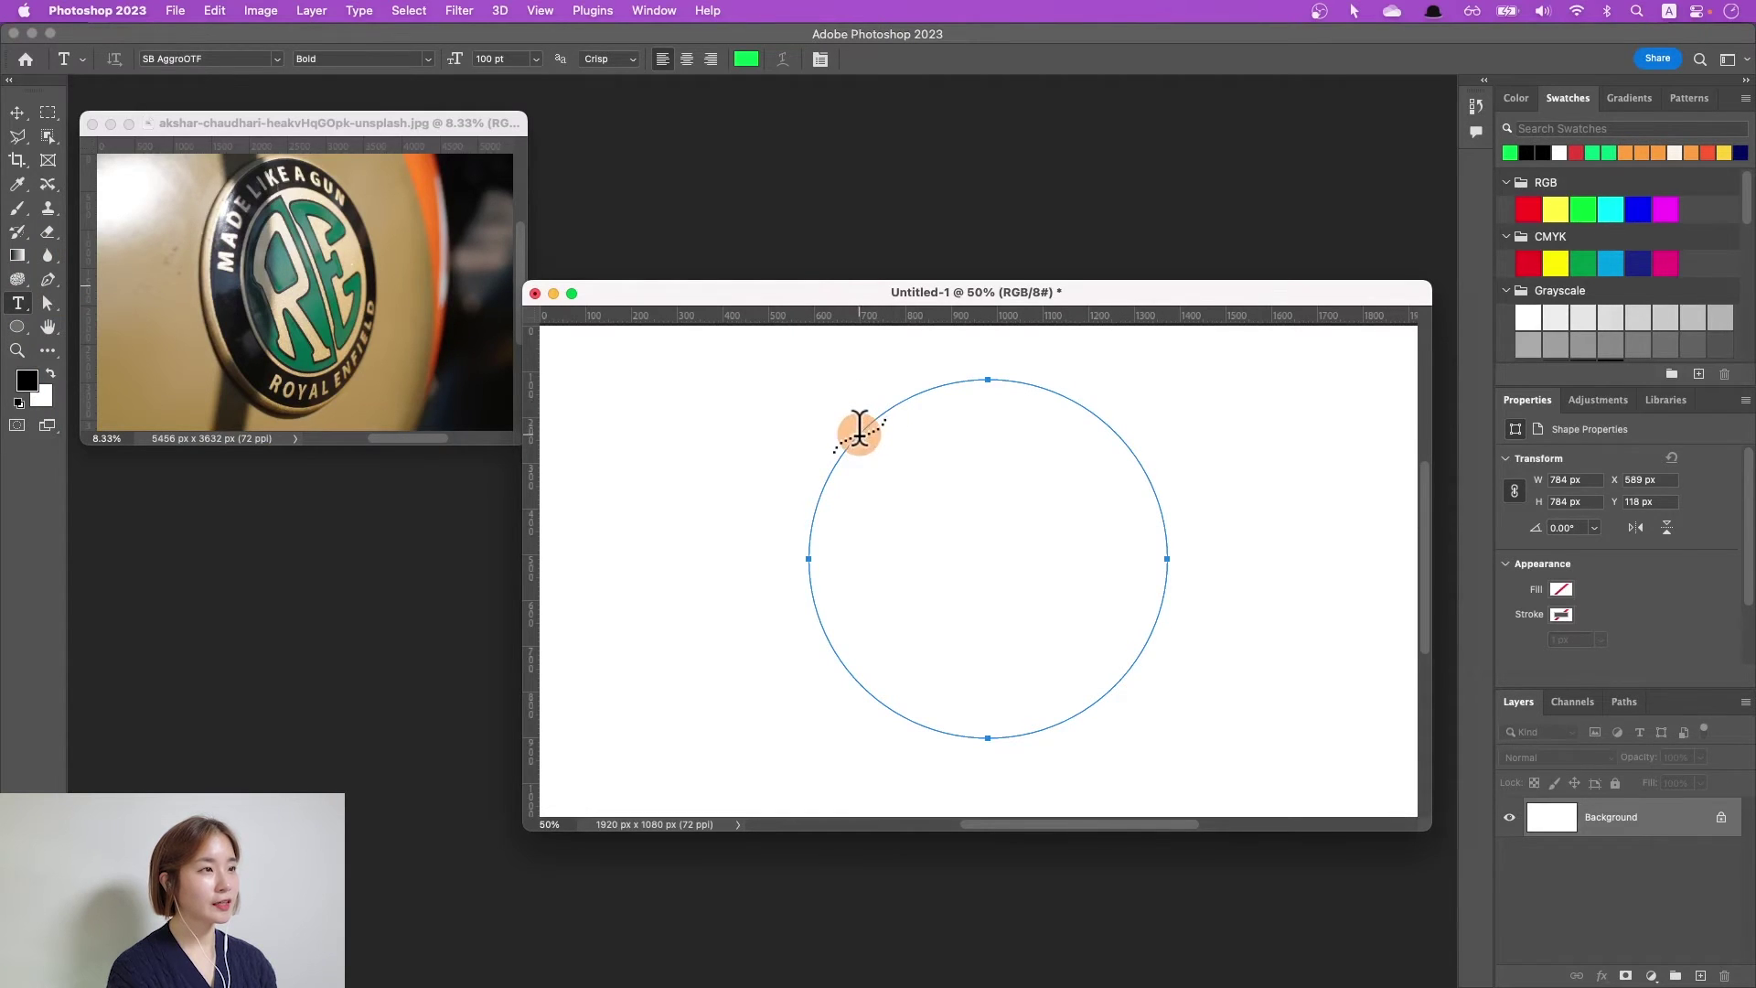
{"action": "left_click", "coordinate": [859, 428]}
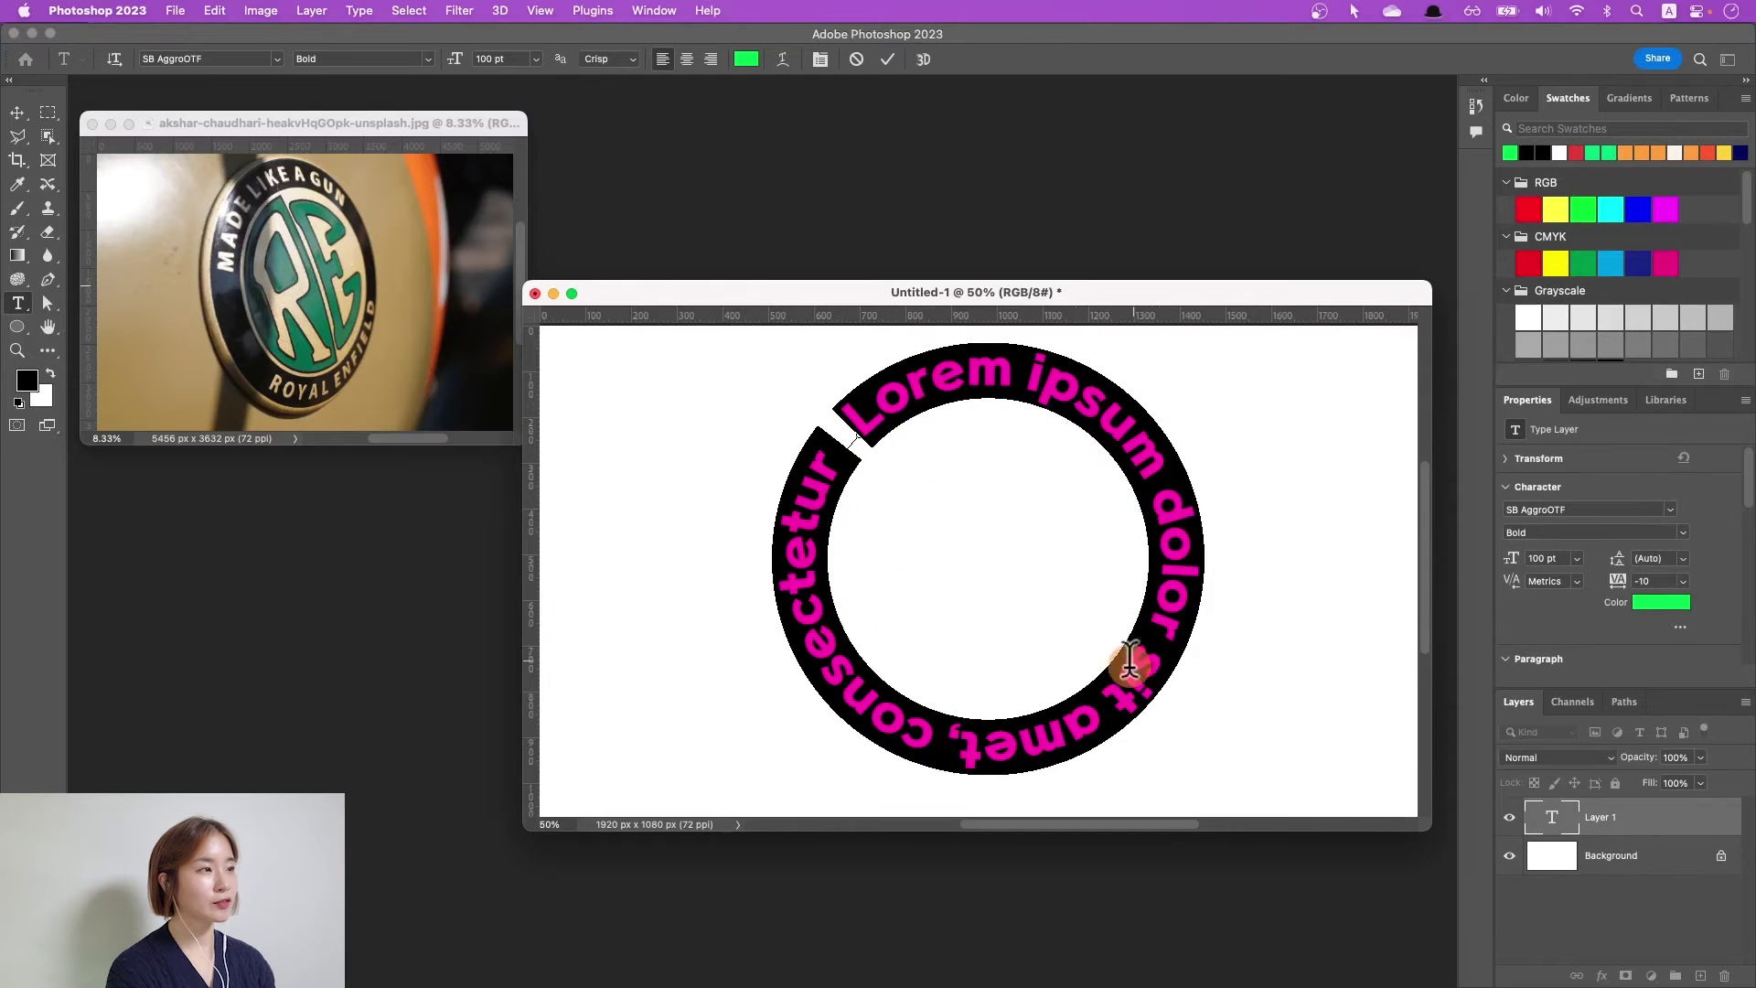
{"action": "type", "text": "sta"}
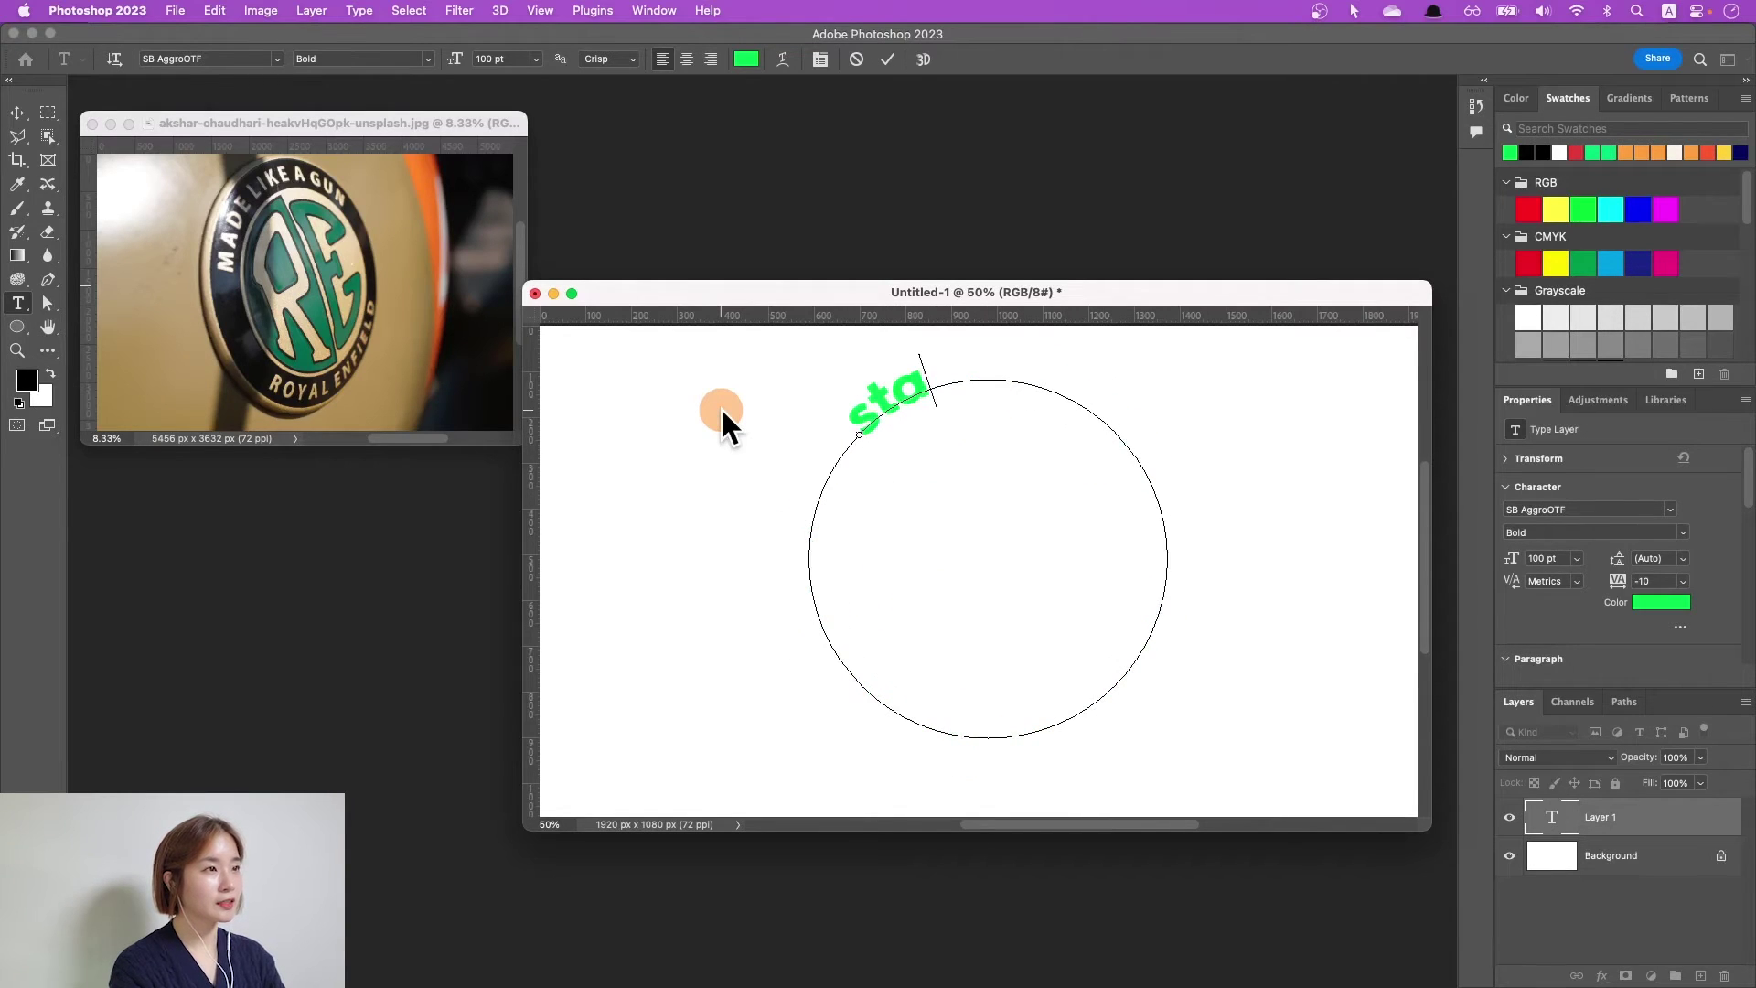
{"action": "type", "text": "rry bitna"}
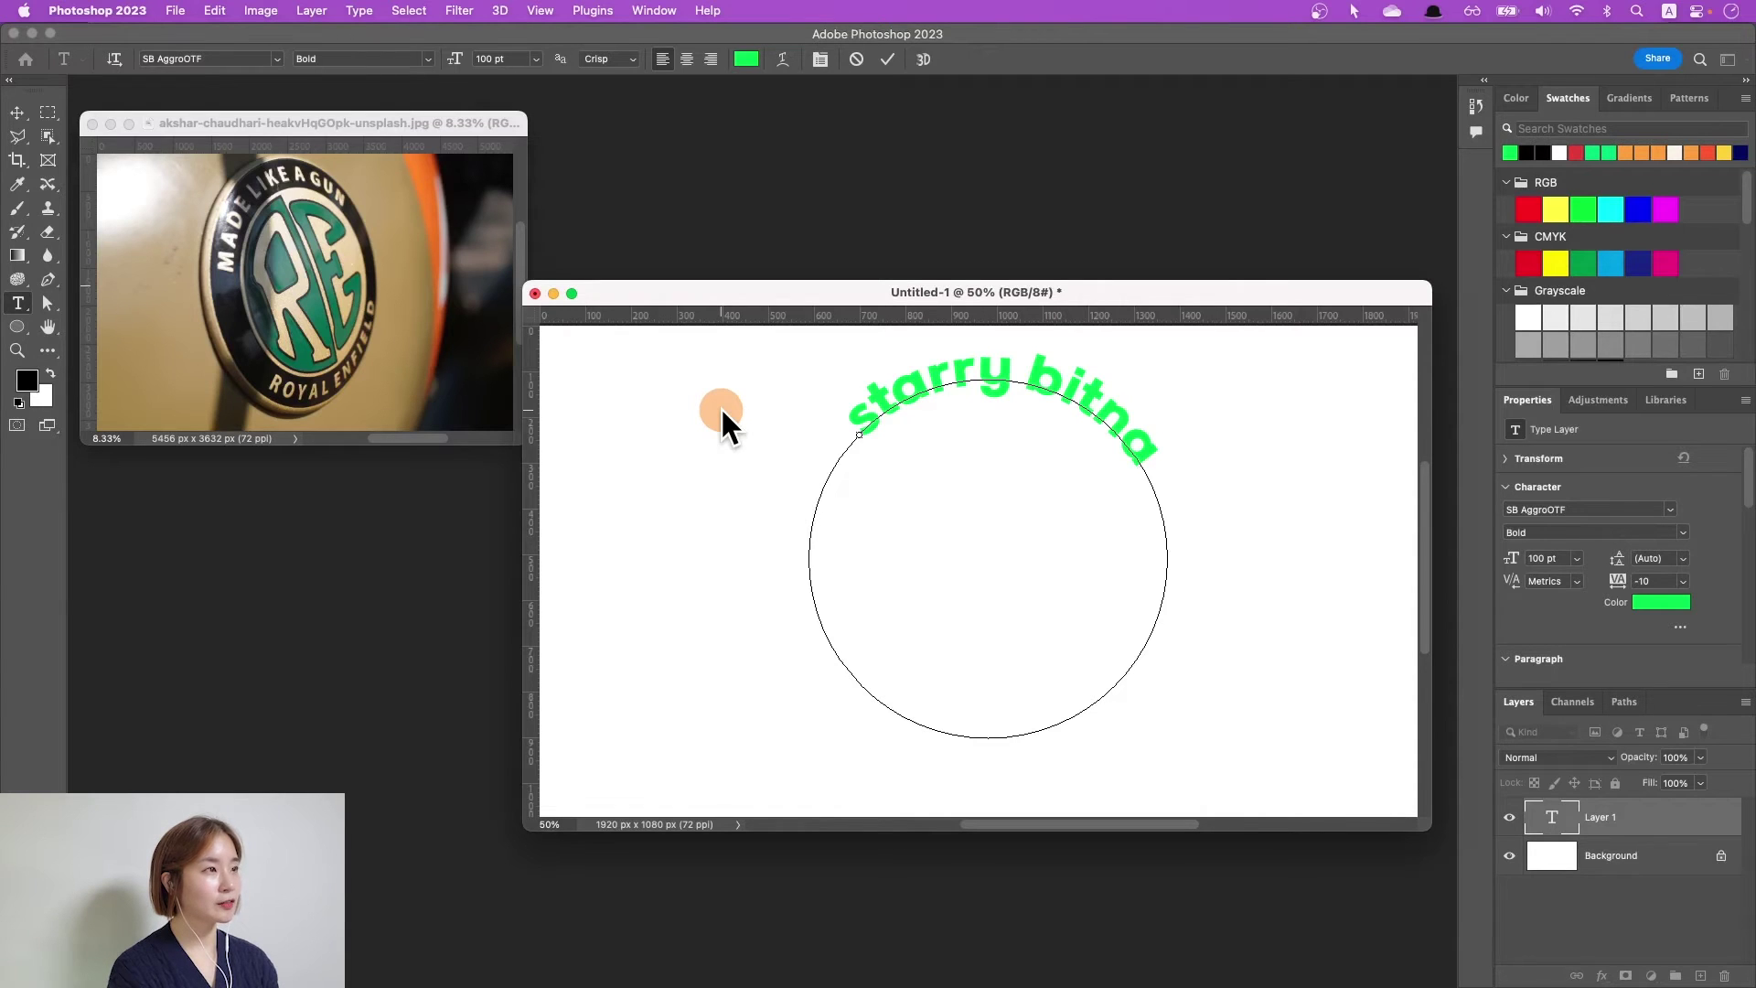
Commit the curved 'starry bitna' text and recolour it orange from the Swatches panel.
{"action": "key", "text": "super+Return"}
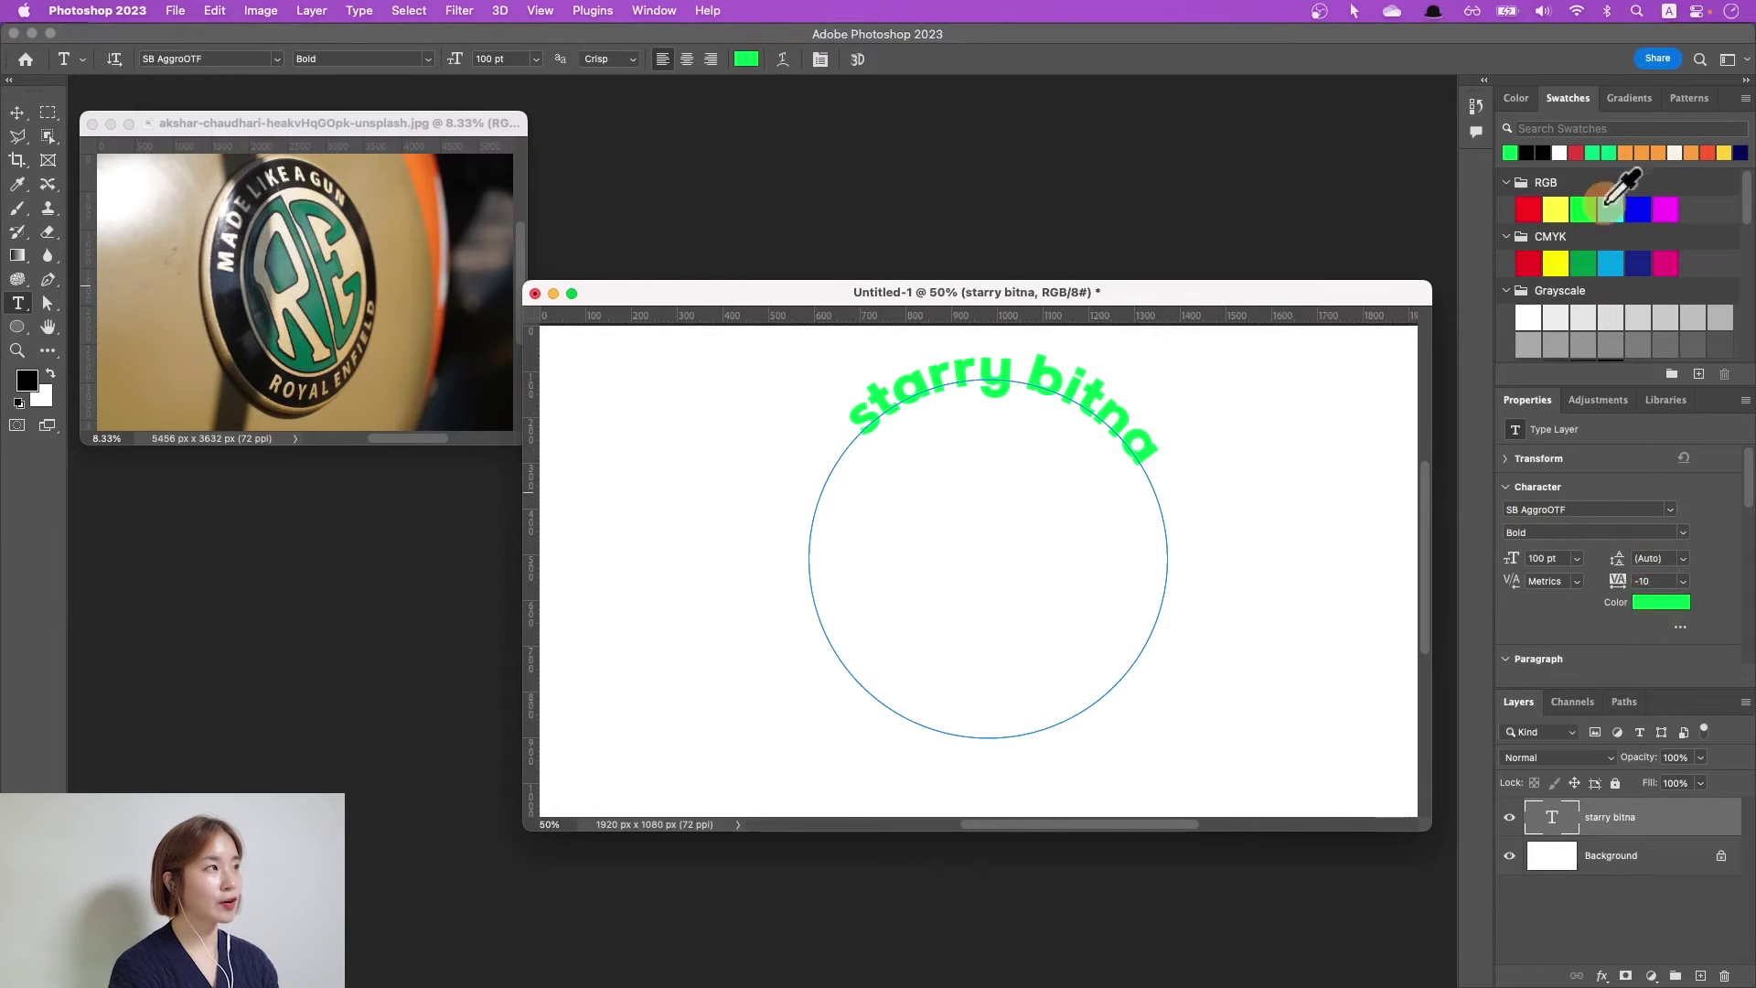
{"action": "left_click", "coordinate": [1667, 262]}
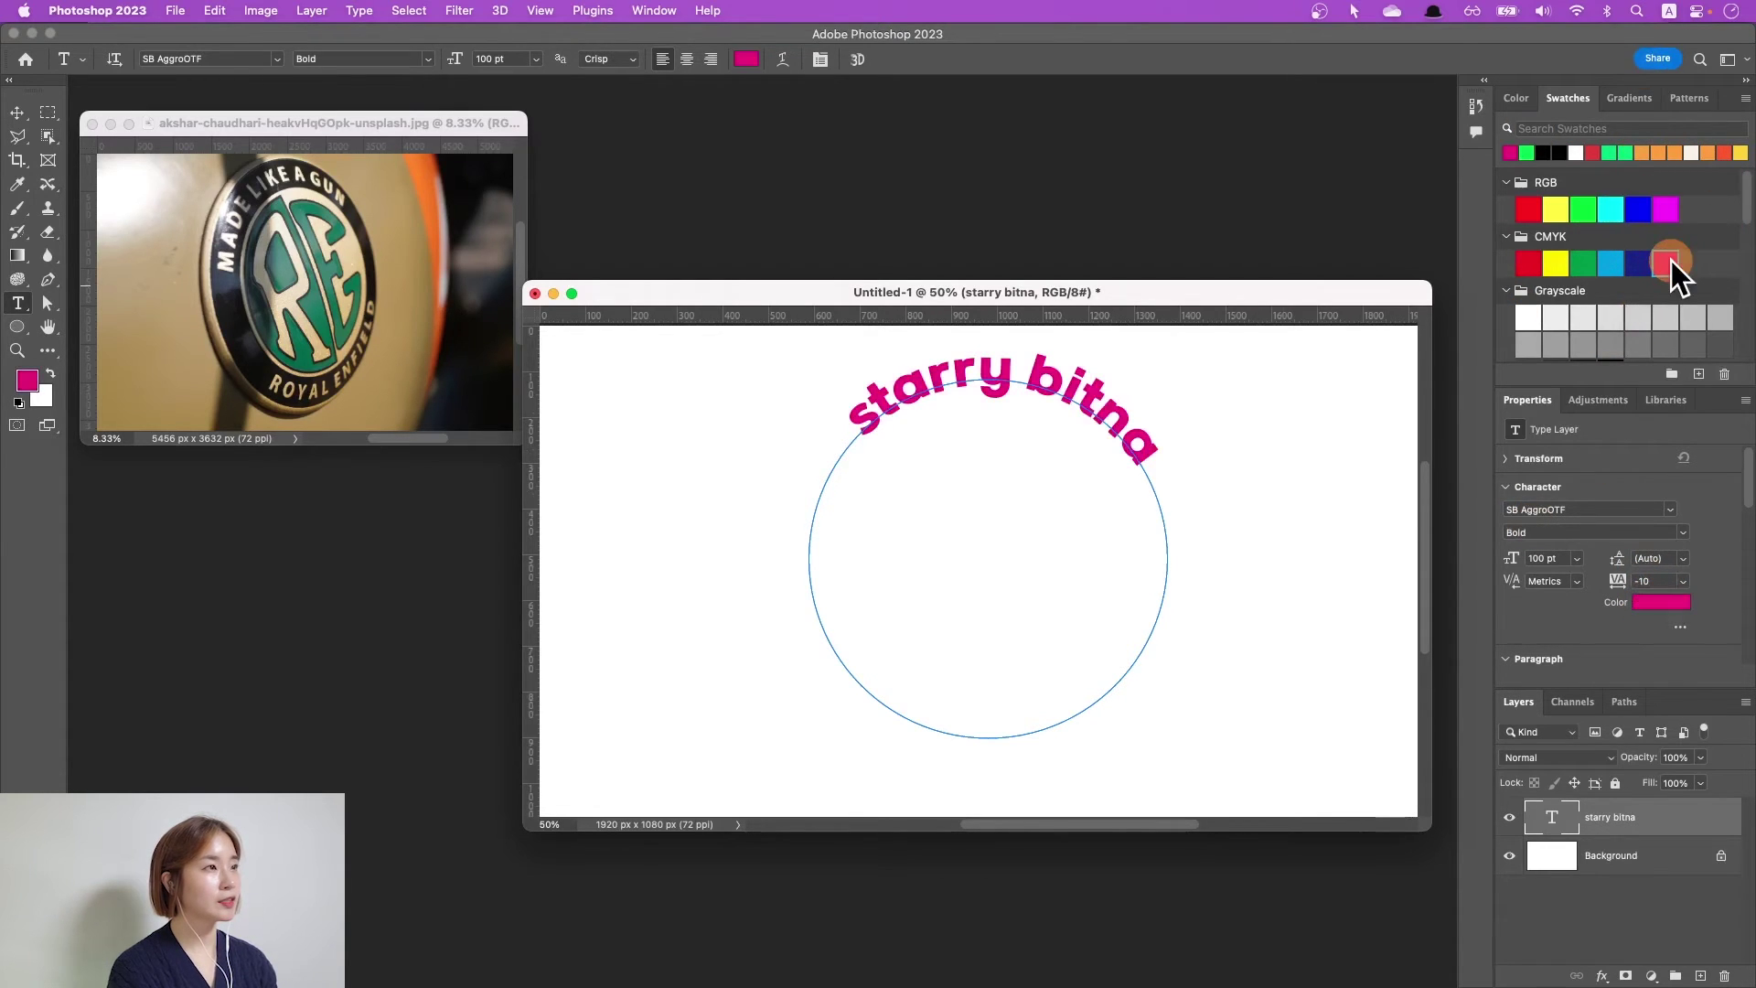
{"action": "left_click", "coordinate": [1638, 262]}
{"action": "left_click", "coordinate": [1584, 262]}
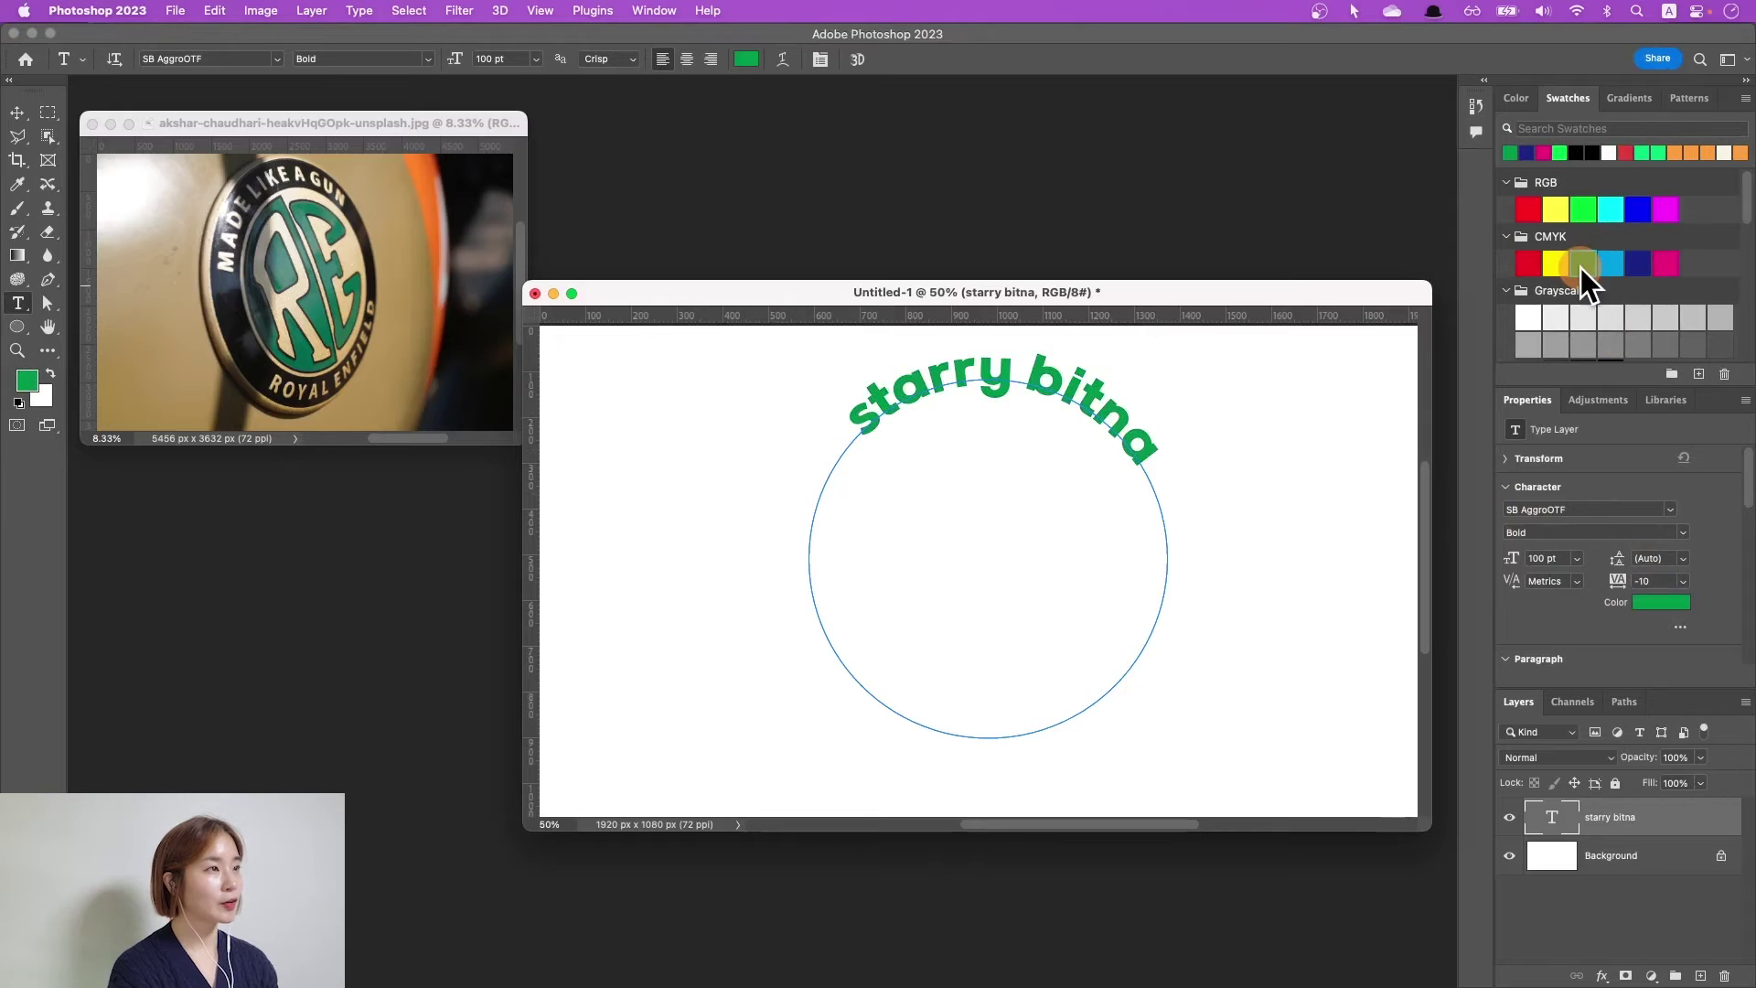
{"action": "scroll", "coordinate": [1580, 268], "scroll_direction": "down", "scroll_amount": 5}
{"action": "left_click", "coordinate": [1583, 199]}
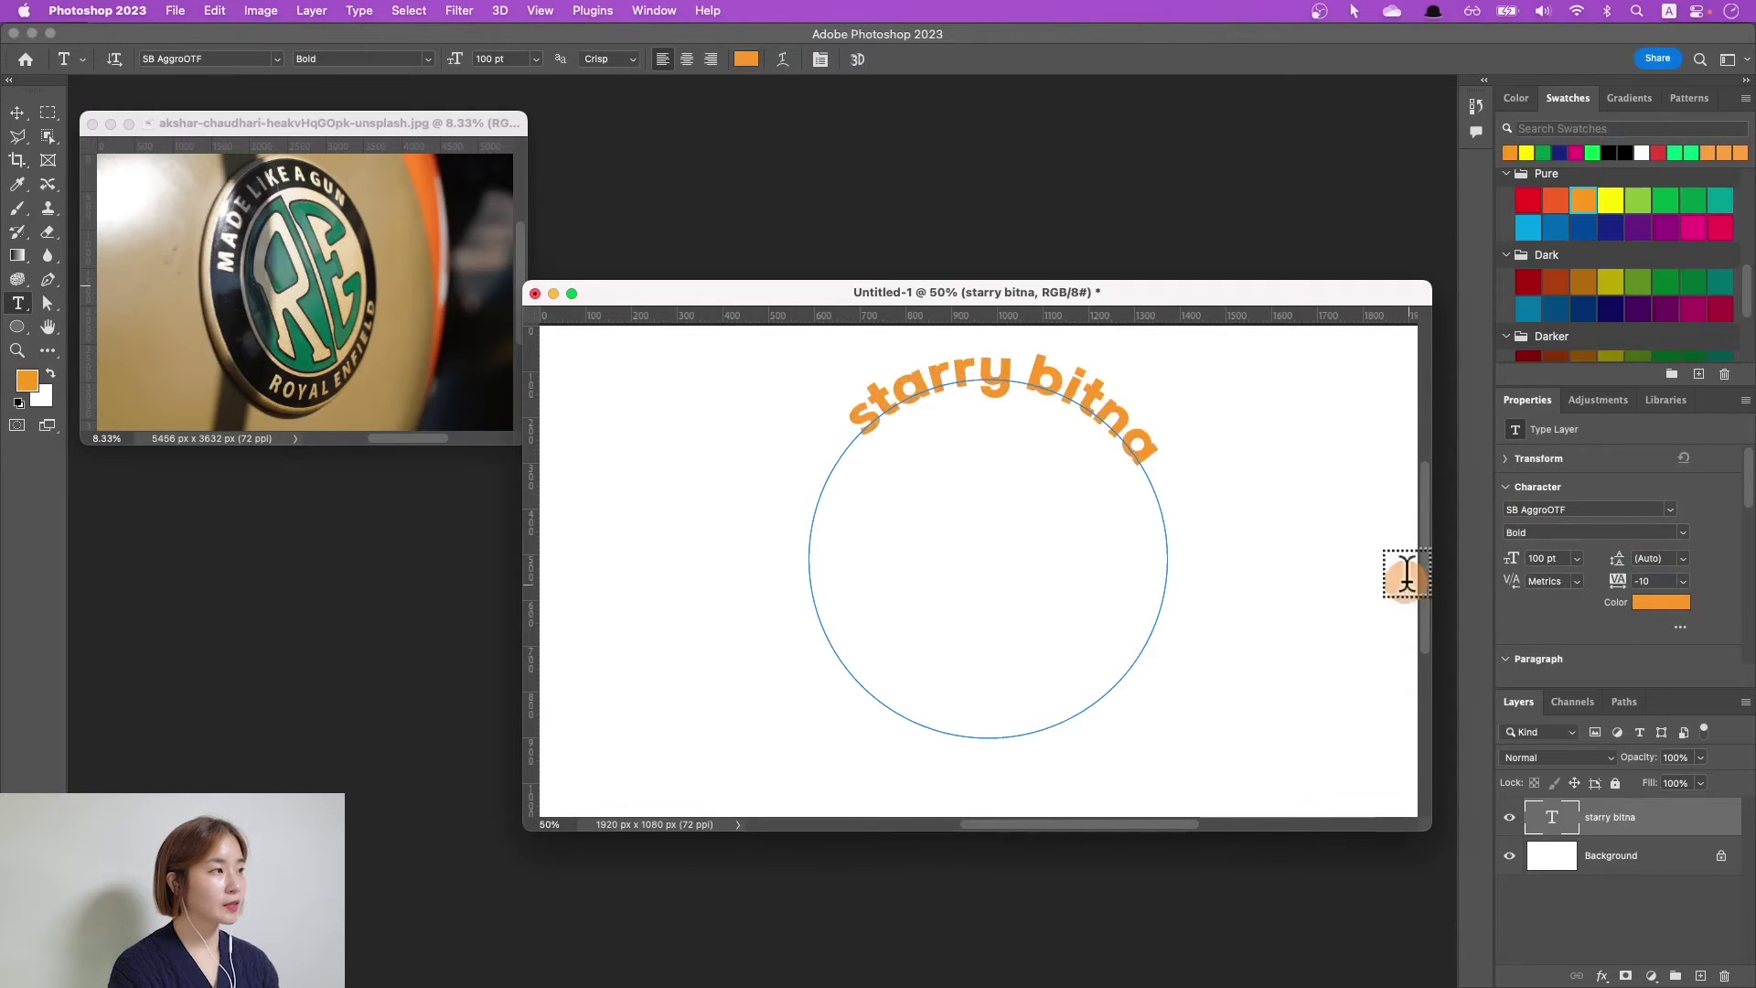
{"action": "left_click", "coordinate": [1577, 558]}
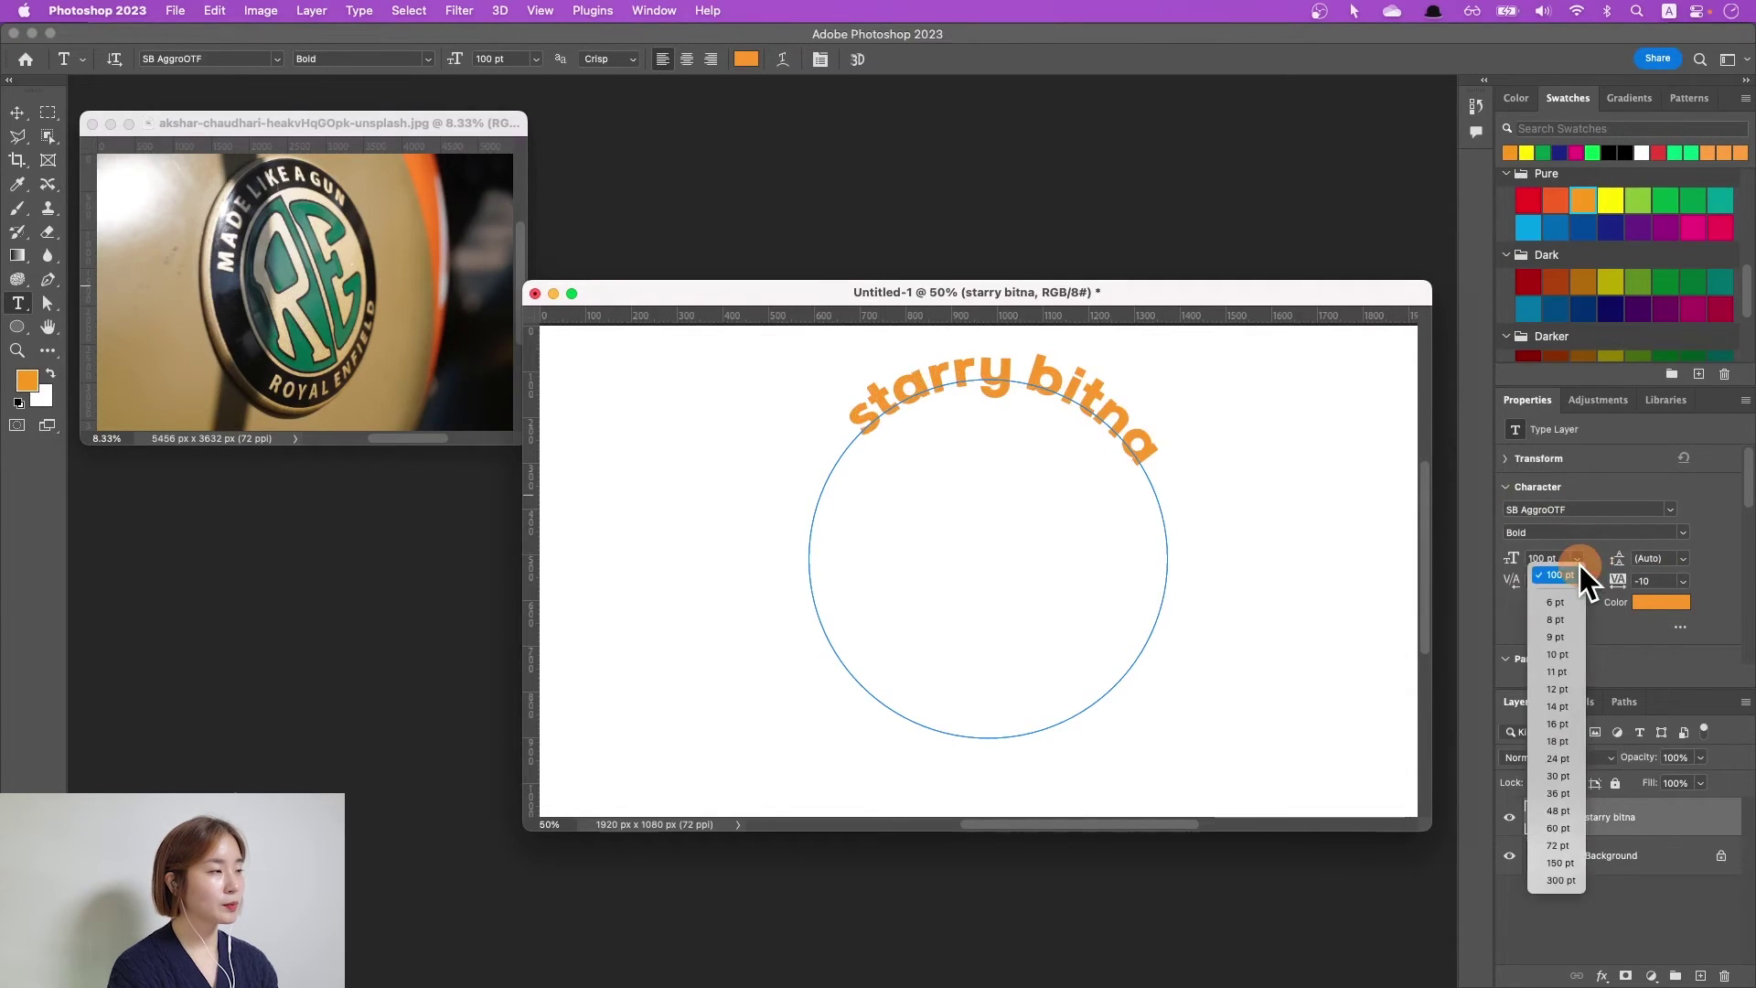
Set the text to 120 pt and shrink the circle path to about 82%.
{"action": "left_click", "coordinate": [1560, 844]}
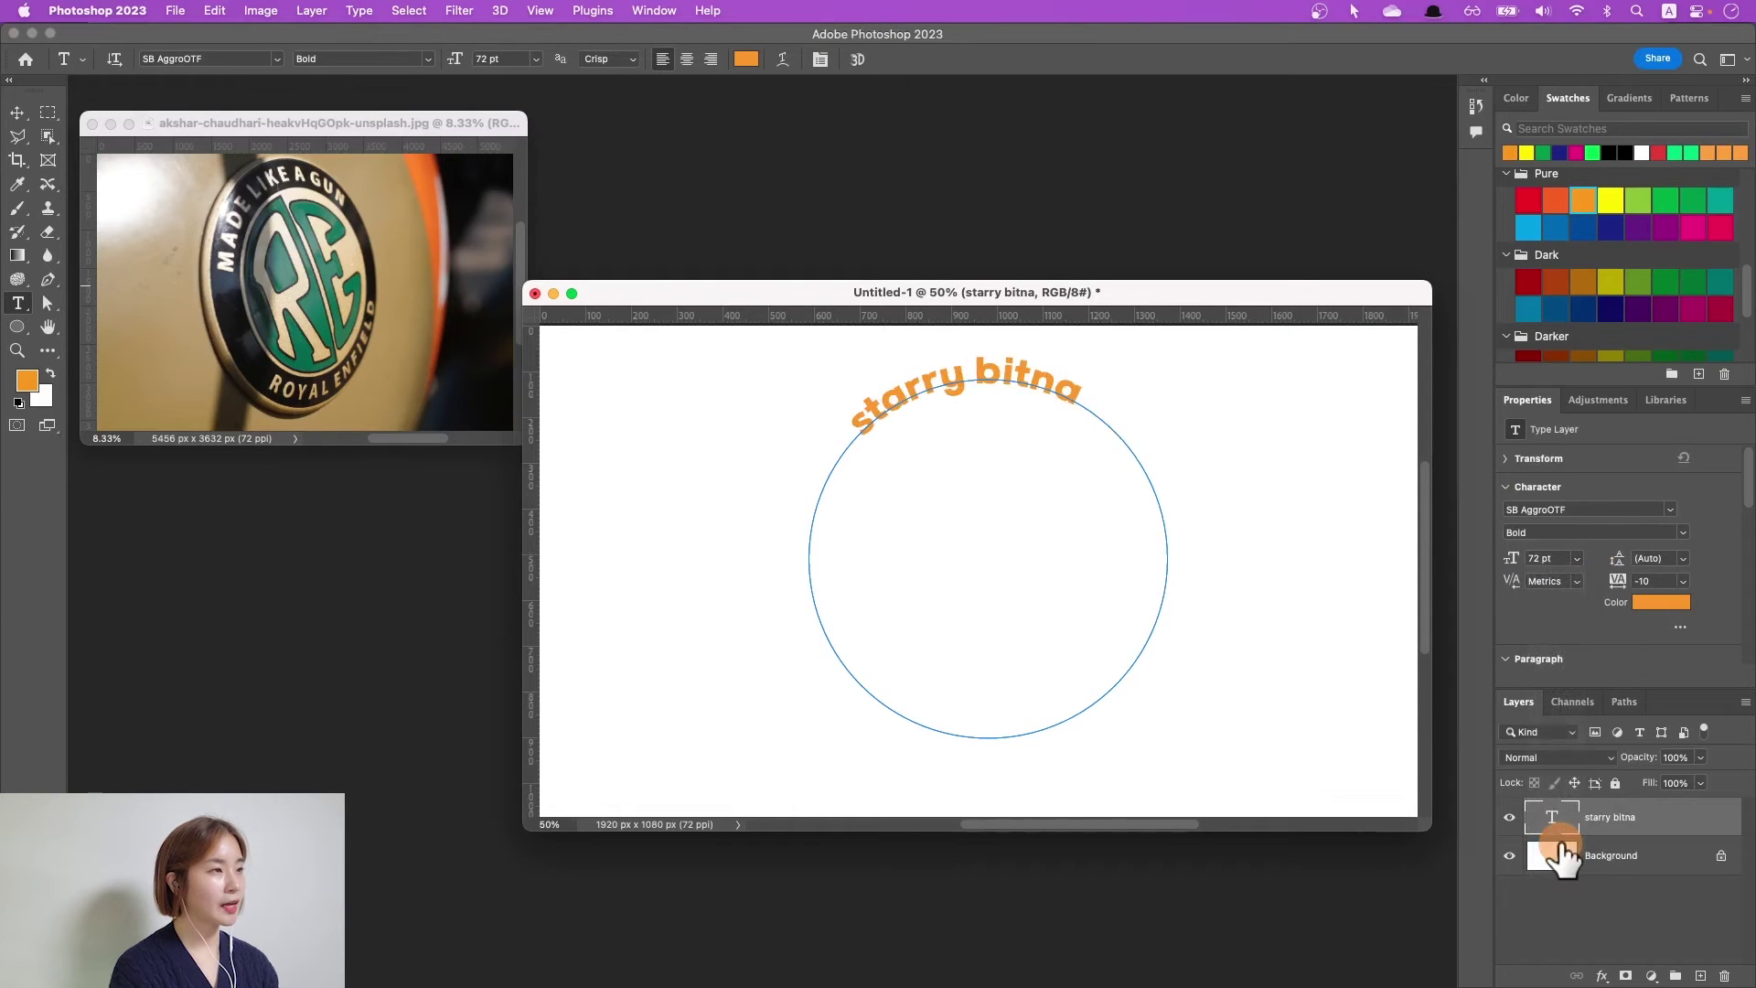
{"action": "key", "text": "super+t"}
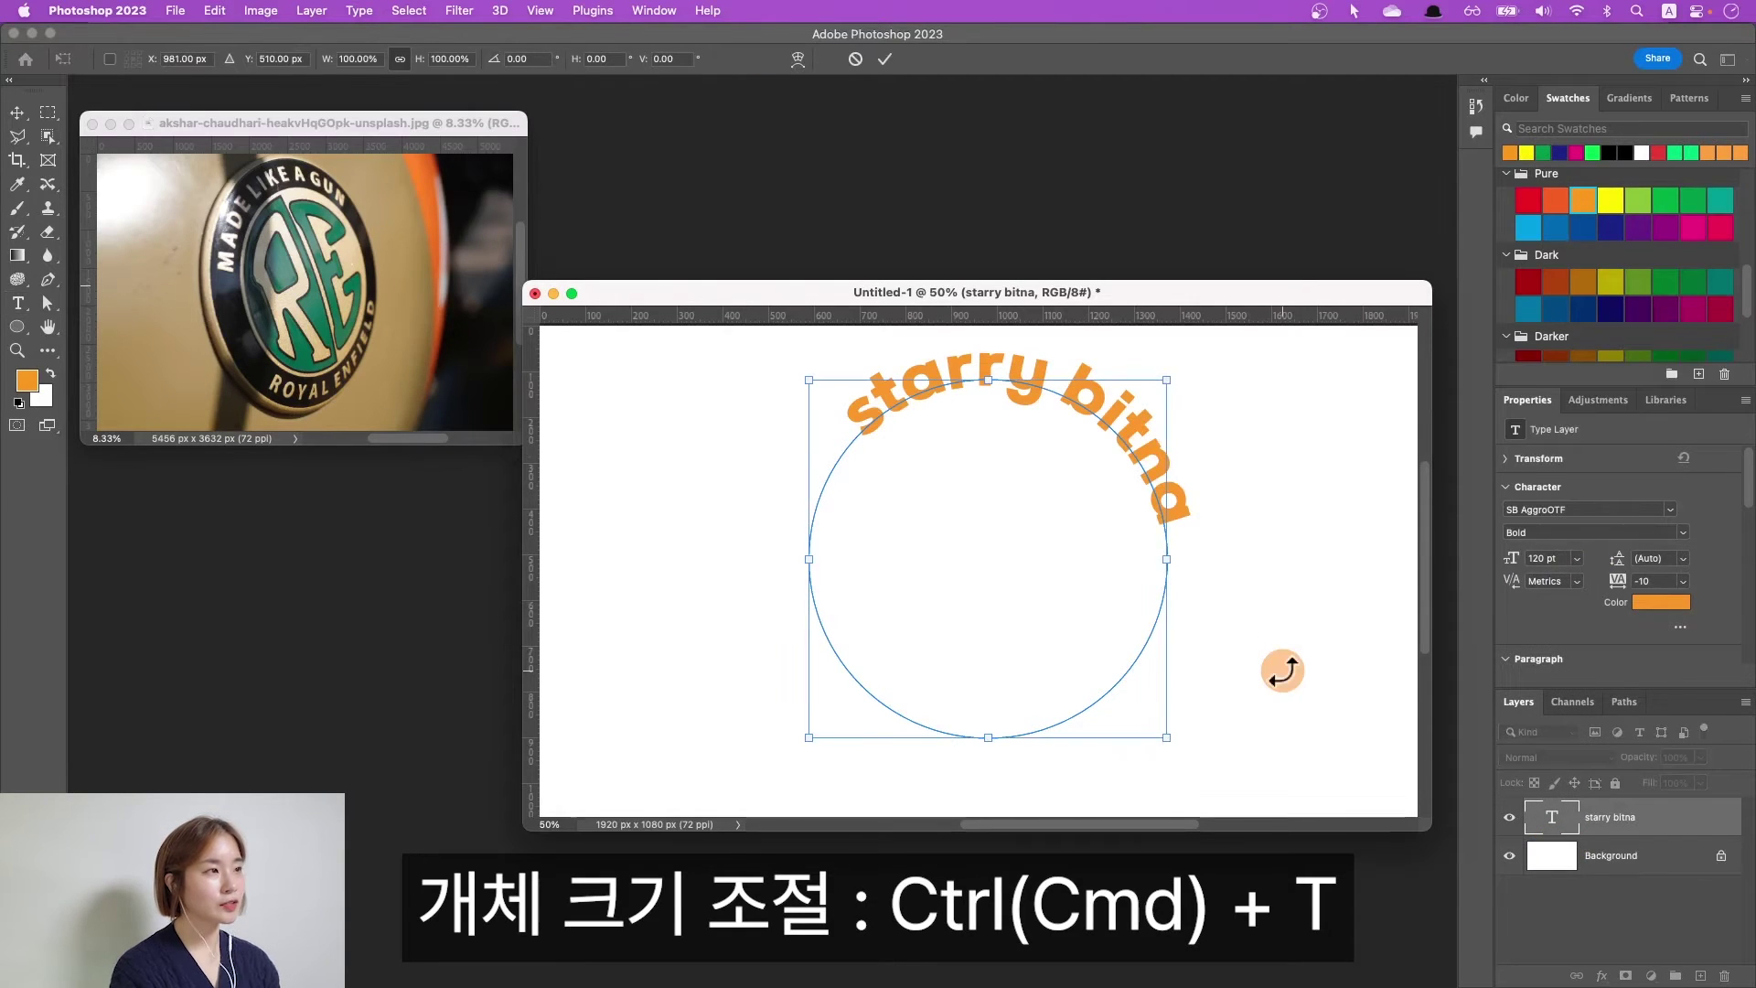
{"action": "left_click_drag", "start_coordinate": [1167, 558], "coordinate": [1102, 558]}
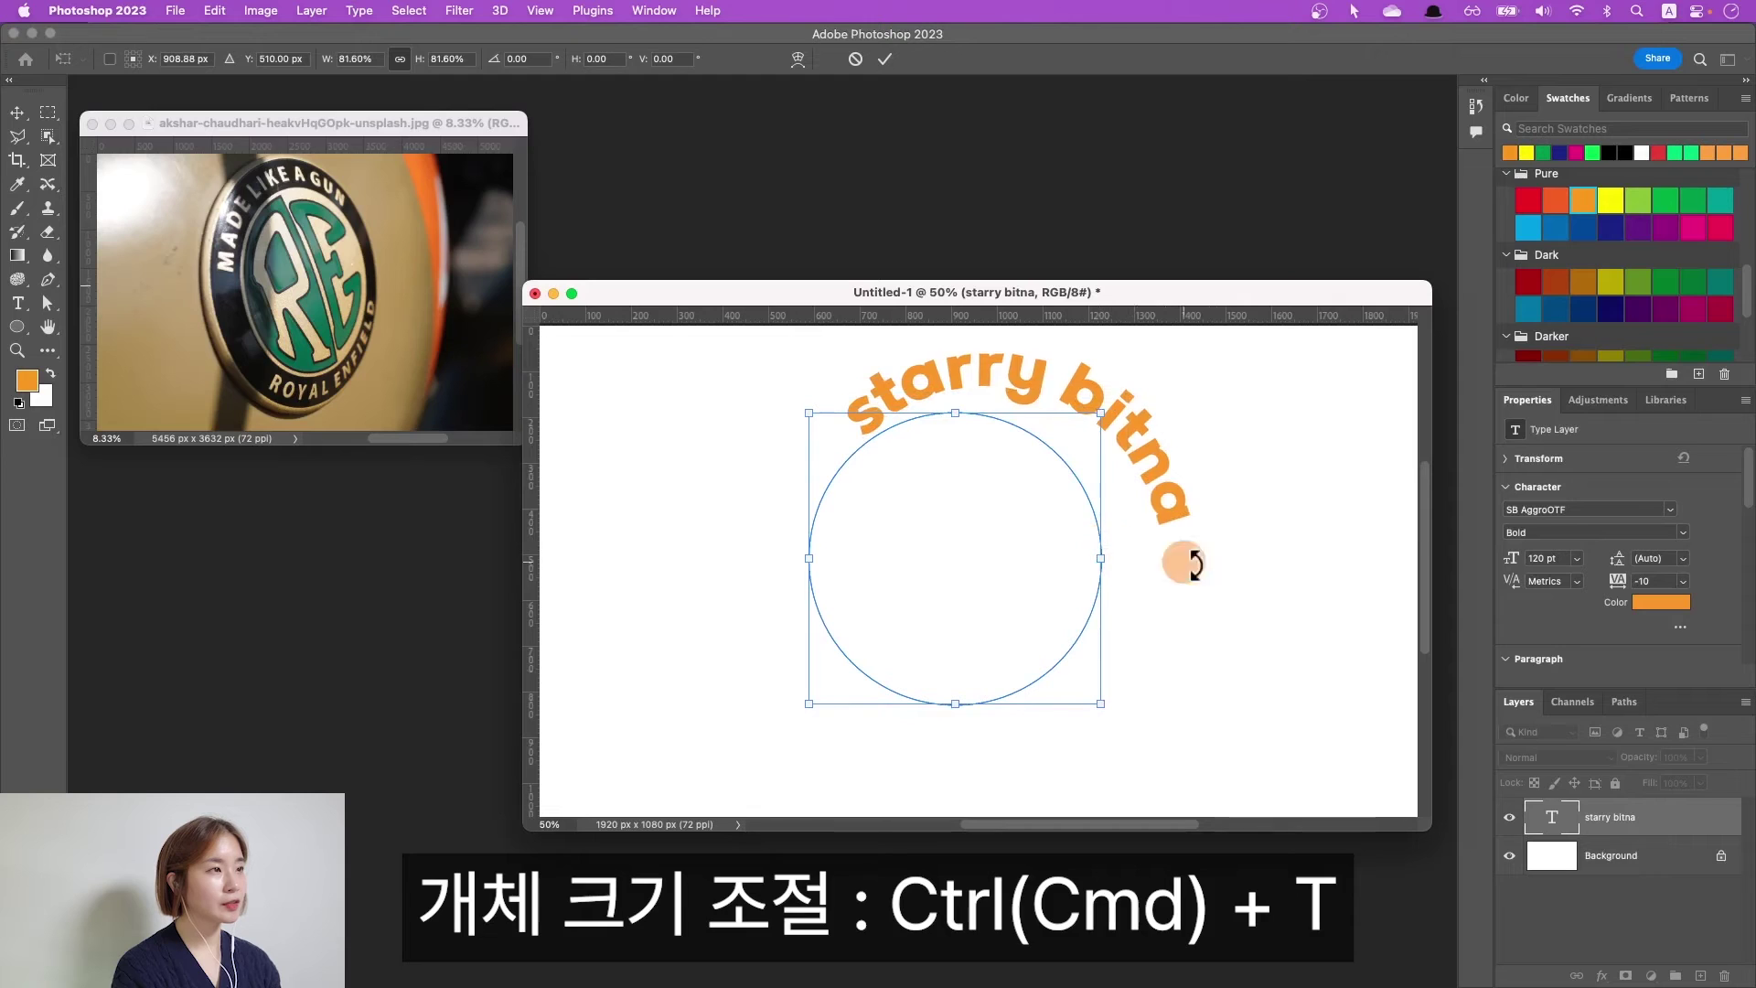
{"action": "key", "text": "Return"}
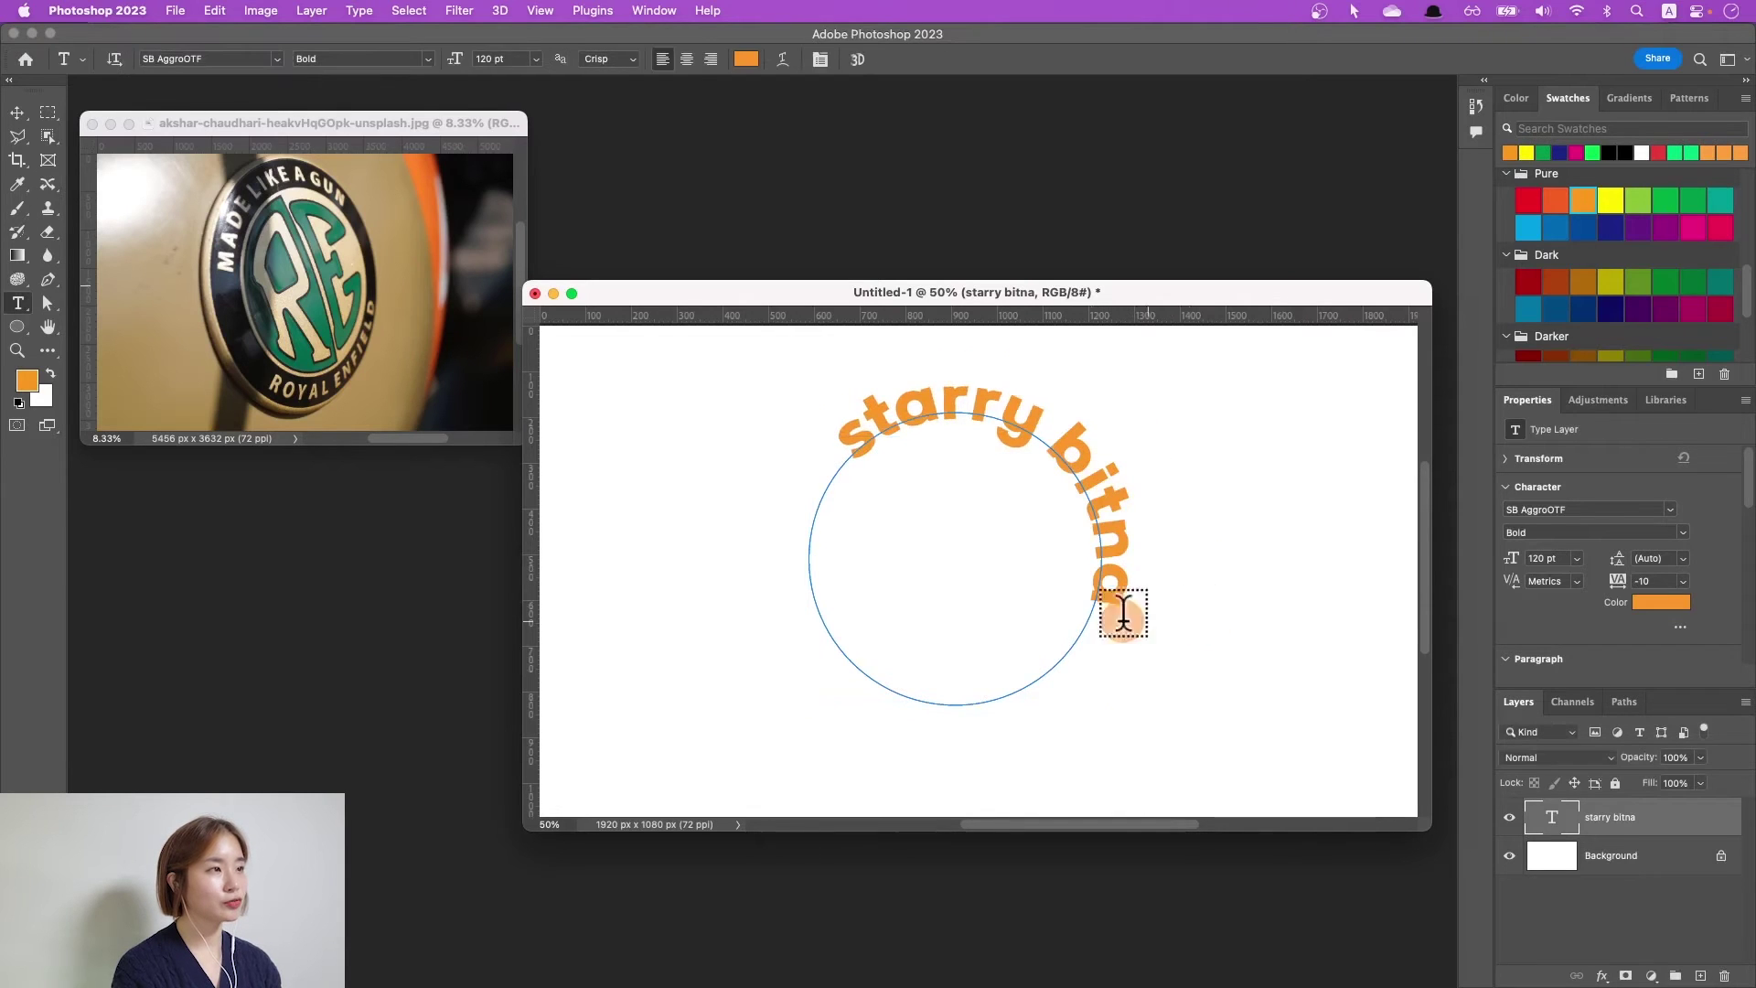
Enlarge the circle path slightly and nudge the text start along the circle.
{"action": "key", "text": "super+t"}
{"action": "left_click_drag", "start_coordinate": [1098, 559], "coordinate": [1117, 559]}
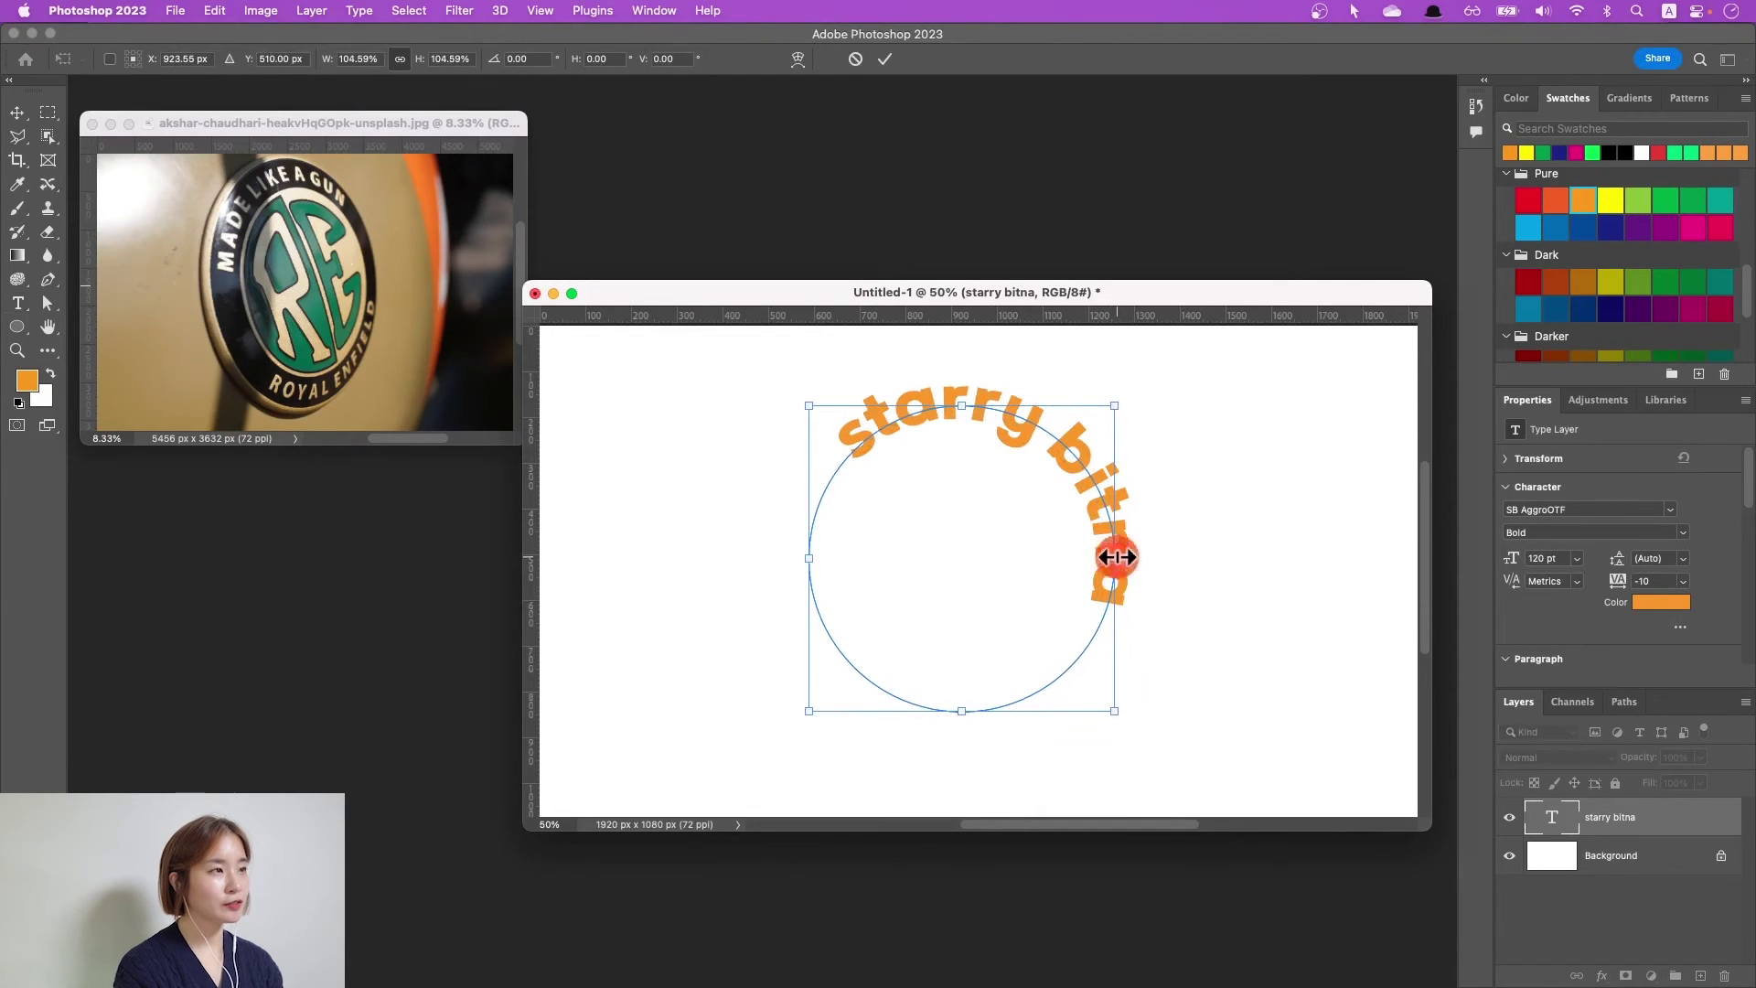
{"action": "left_click", "coordinate": [1278, 573]}
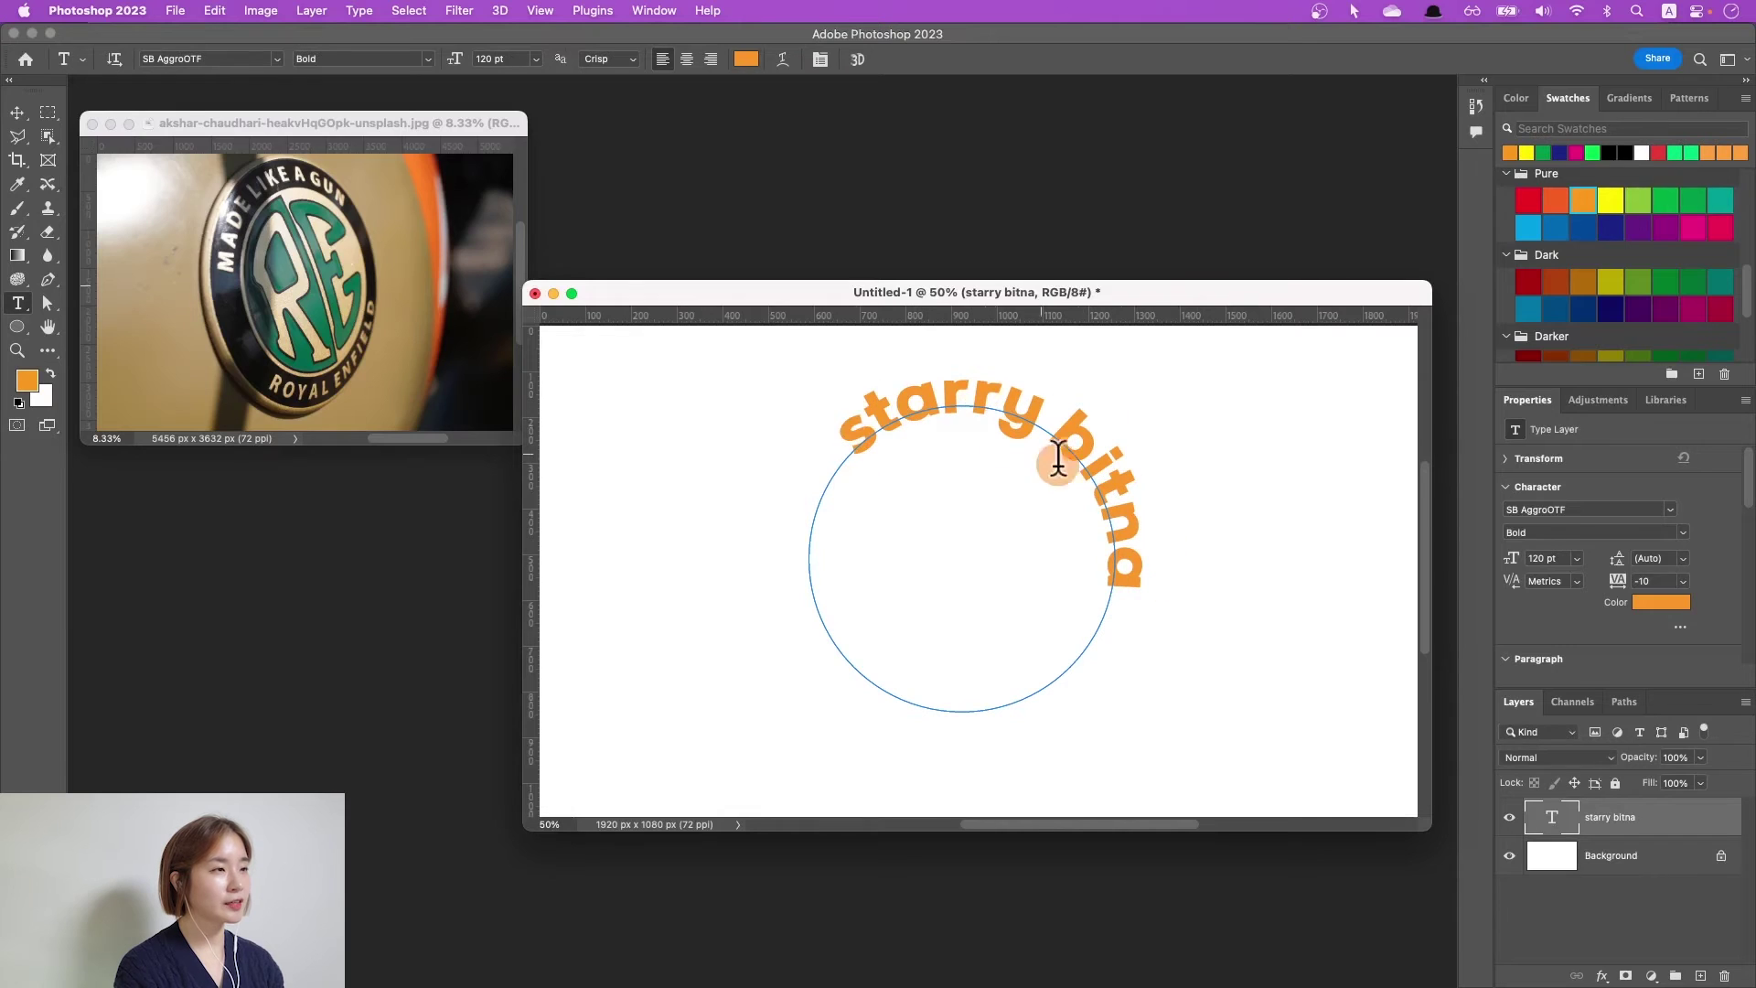
{"action": "mouse_move", "coordinate": [856, 429]}
{"action": "left_mouse_down"}
{"action": "mouse_move", "coordinate": [835, 448]}
{"action": "mouse_move", "coordinate": [853, 464]}
{"action": "mouse_move", "coordinate": [836, 439]}
{"action": "mouse_move", "coordinate": [823, 451]}
{"action": "mouse_move", "coordinate": [867, 468]}
{"action": "mouse_move", "coordinate": [859, 438]}
{"action": "mouse_move", "coordinate": [817, 463]}
{"action": "left_mouse_up"}
Slide the text start marker around the circle until 'starry bitna' is centred across the top.
{"action": "left_click", "coordinate": [47, 303]}
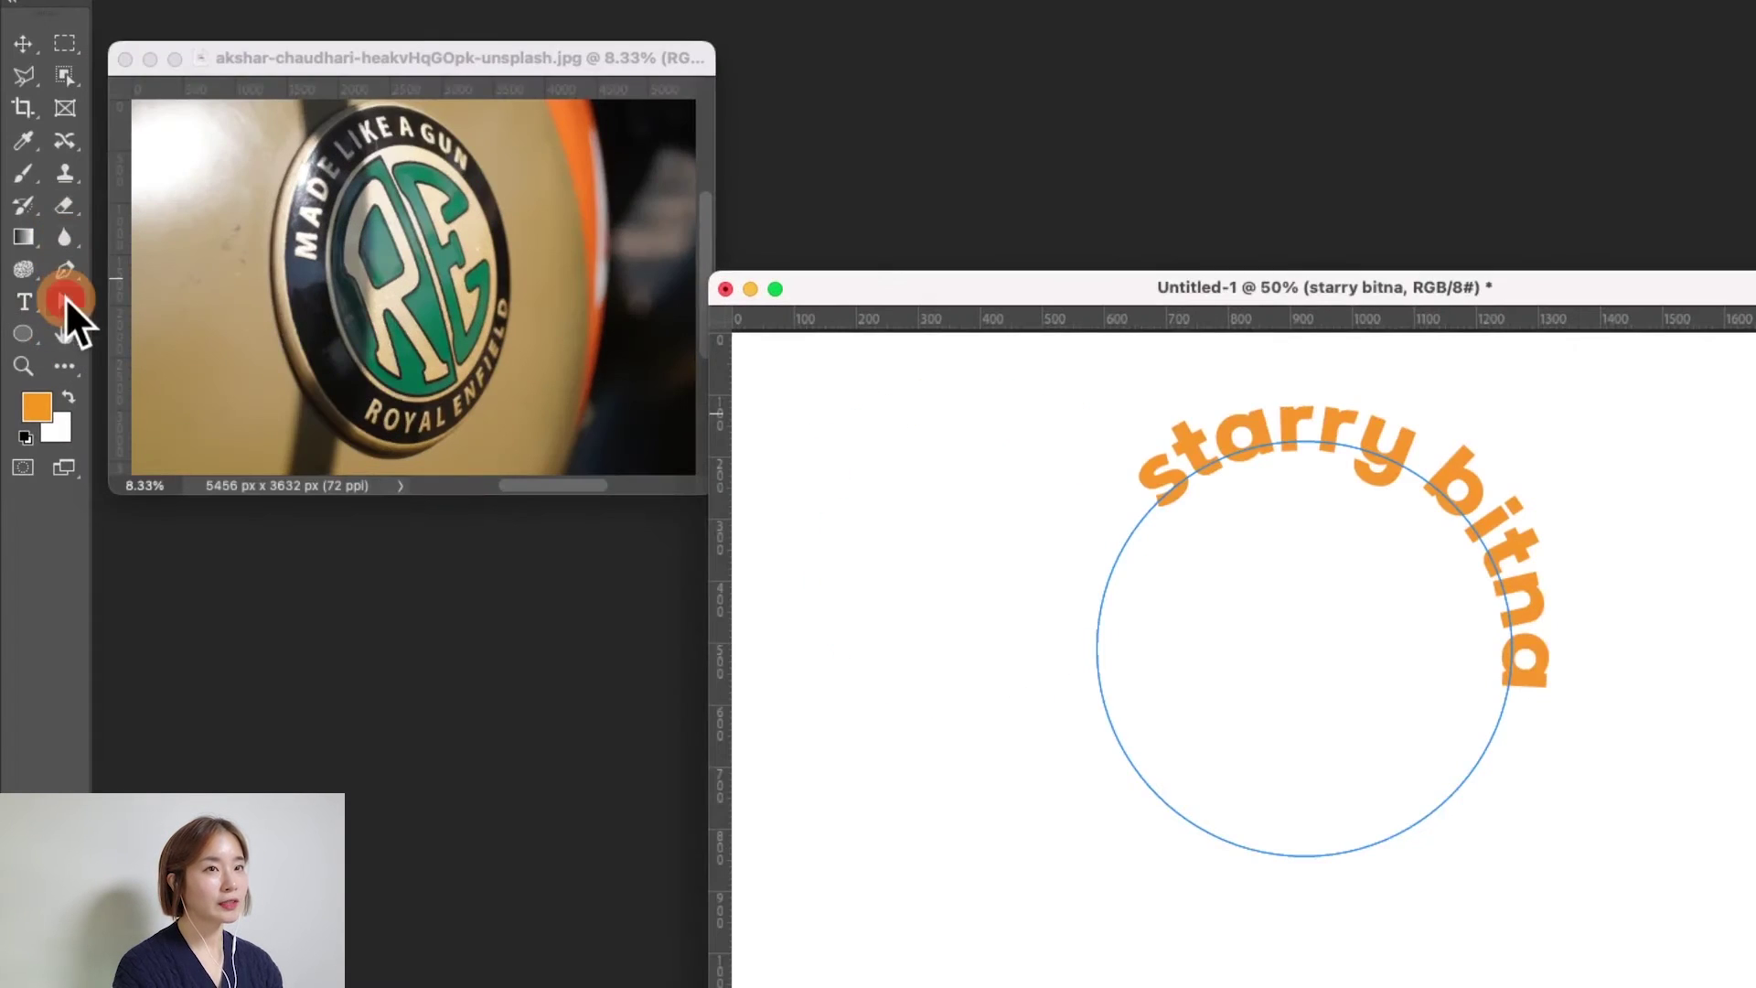
{"action": "left_click", "coordinate": [148, 299]}
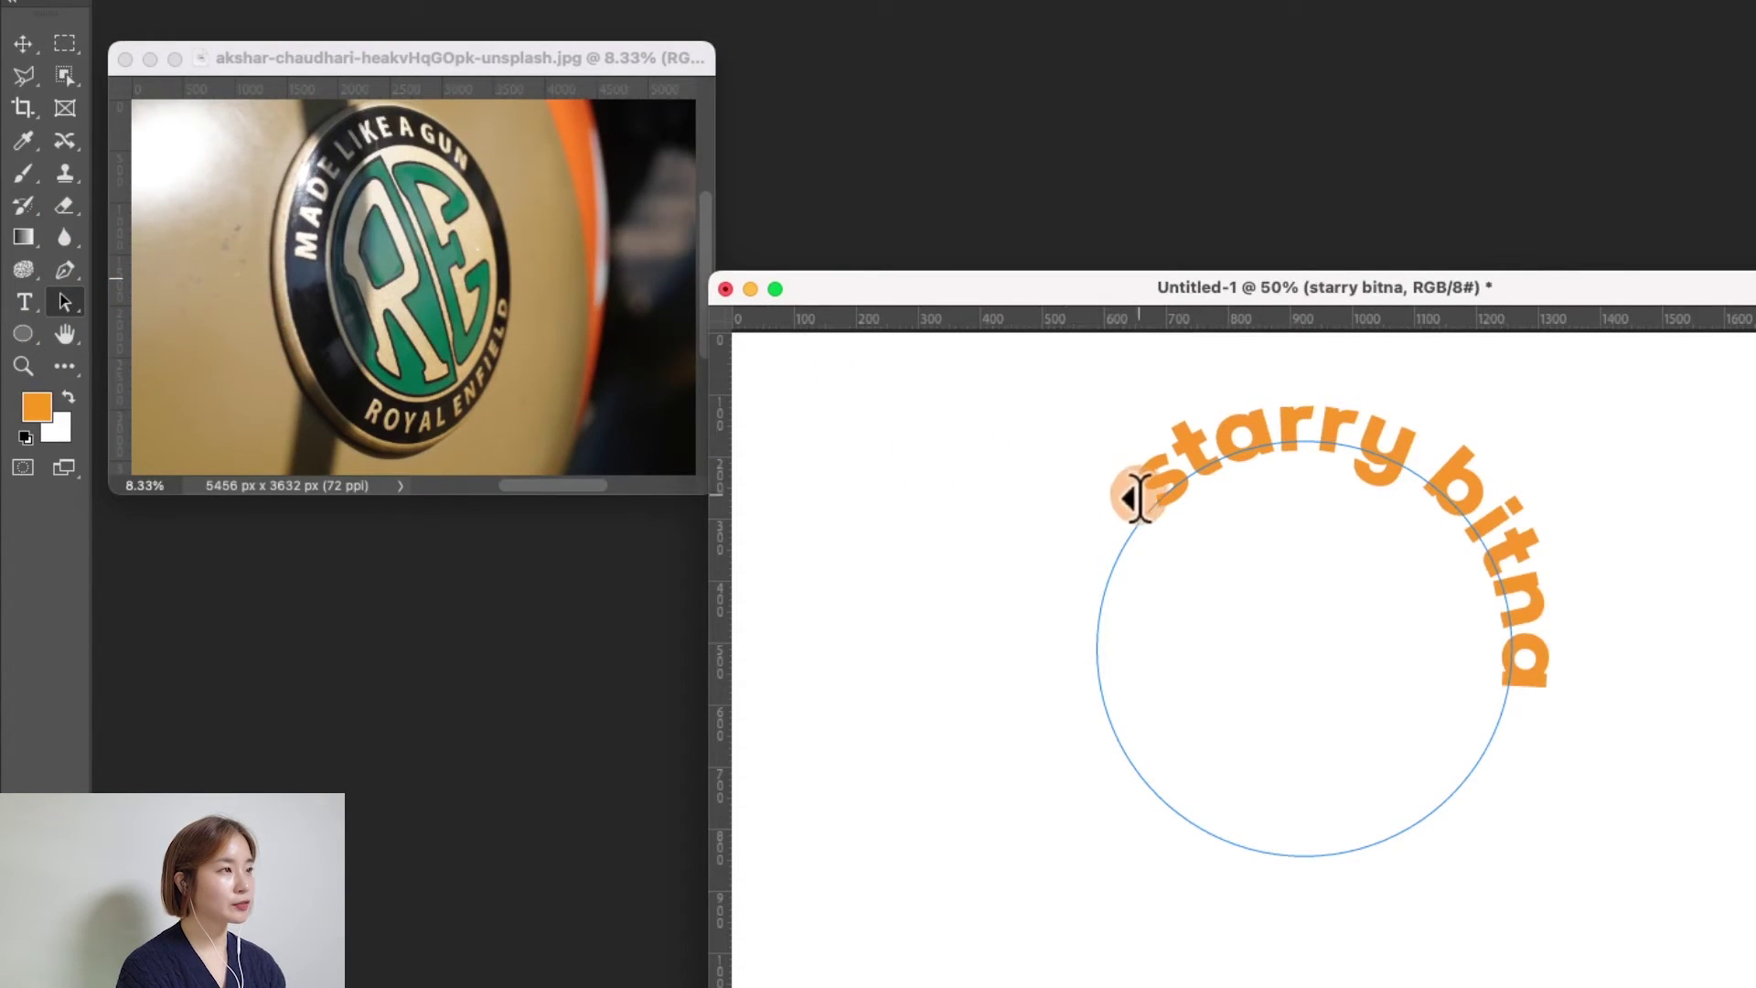
{"action": "mouse_move", "coordinate": [1127, 503]}
{"action": "left_mouse_down"}
{"action": "mouse_move", "coordinate": [1152, 499]}
{"action": "mouse_move", "coordinate": [1534, 736]}
{"action": "mouse_move", "coordinate": [1326, 503]}
{"action": "left_mouse_up"}
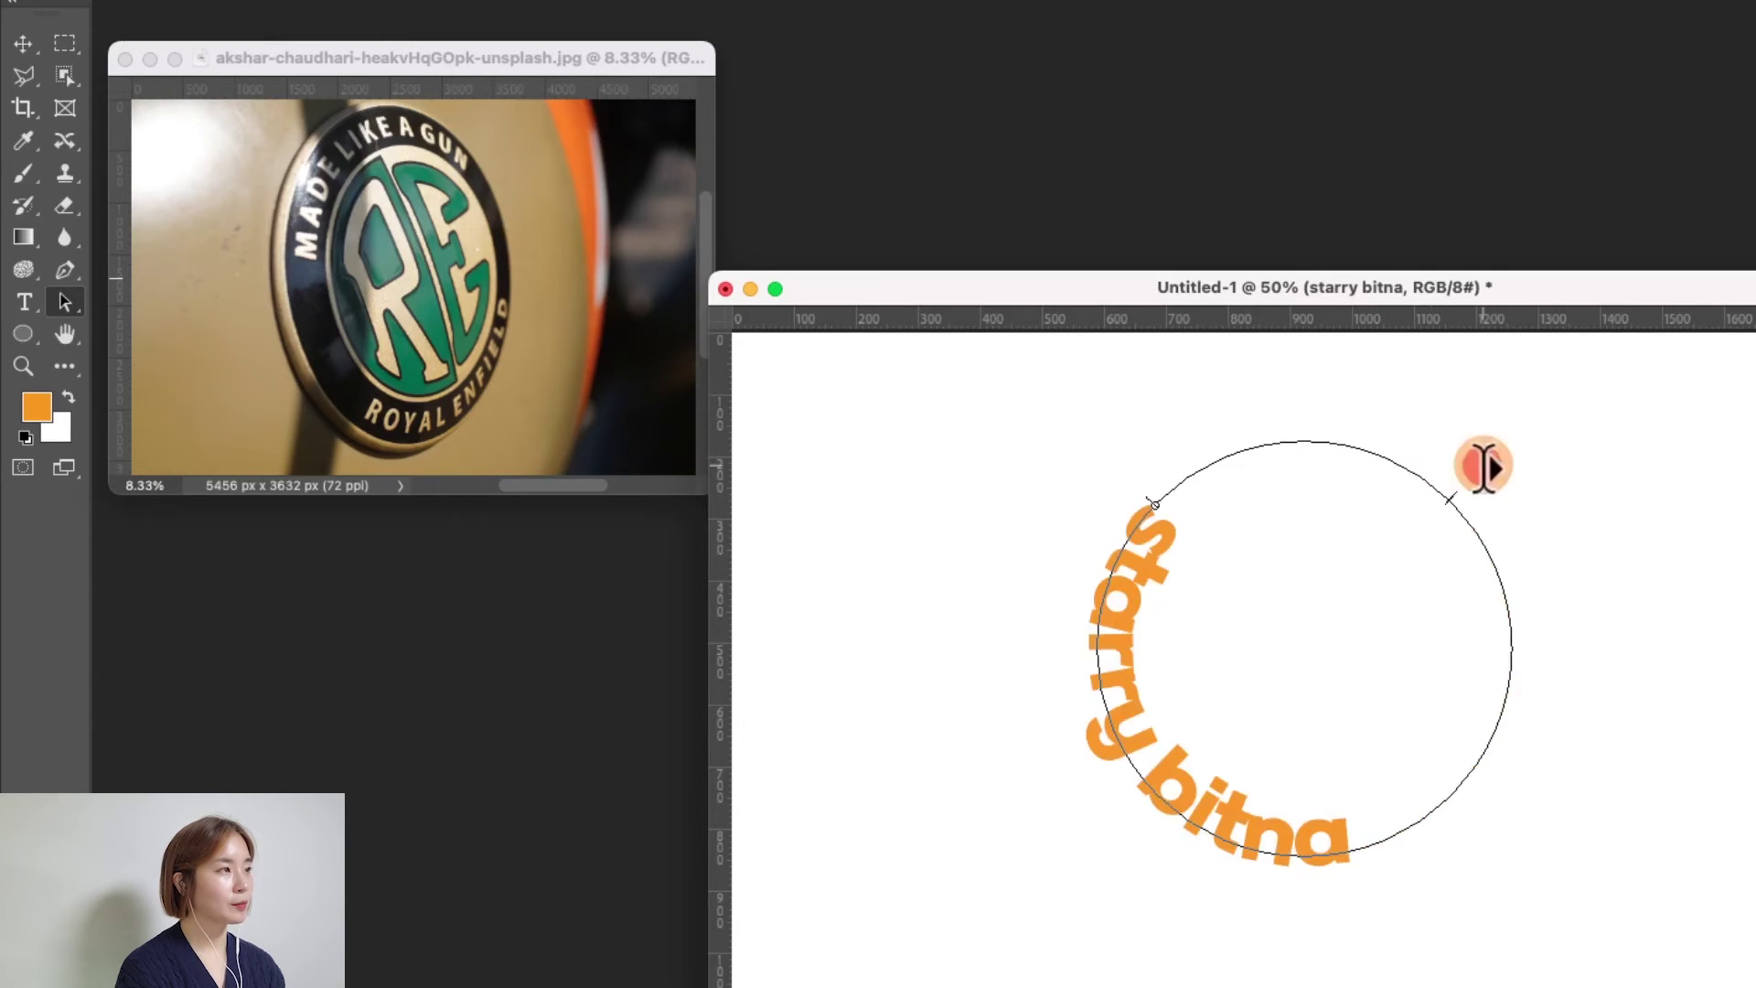
{"action": "mouse_move", "coordinate": [1326, 503]}
{"action": "left_mouse_down"}
{"action": "mouse_move", "coordinate": [1441, 491]}
{"action": "mouse_move", "coordinate": [1522, 509]}
{"action": "left_mouse_up"}
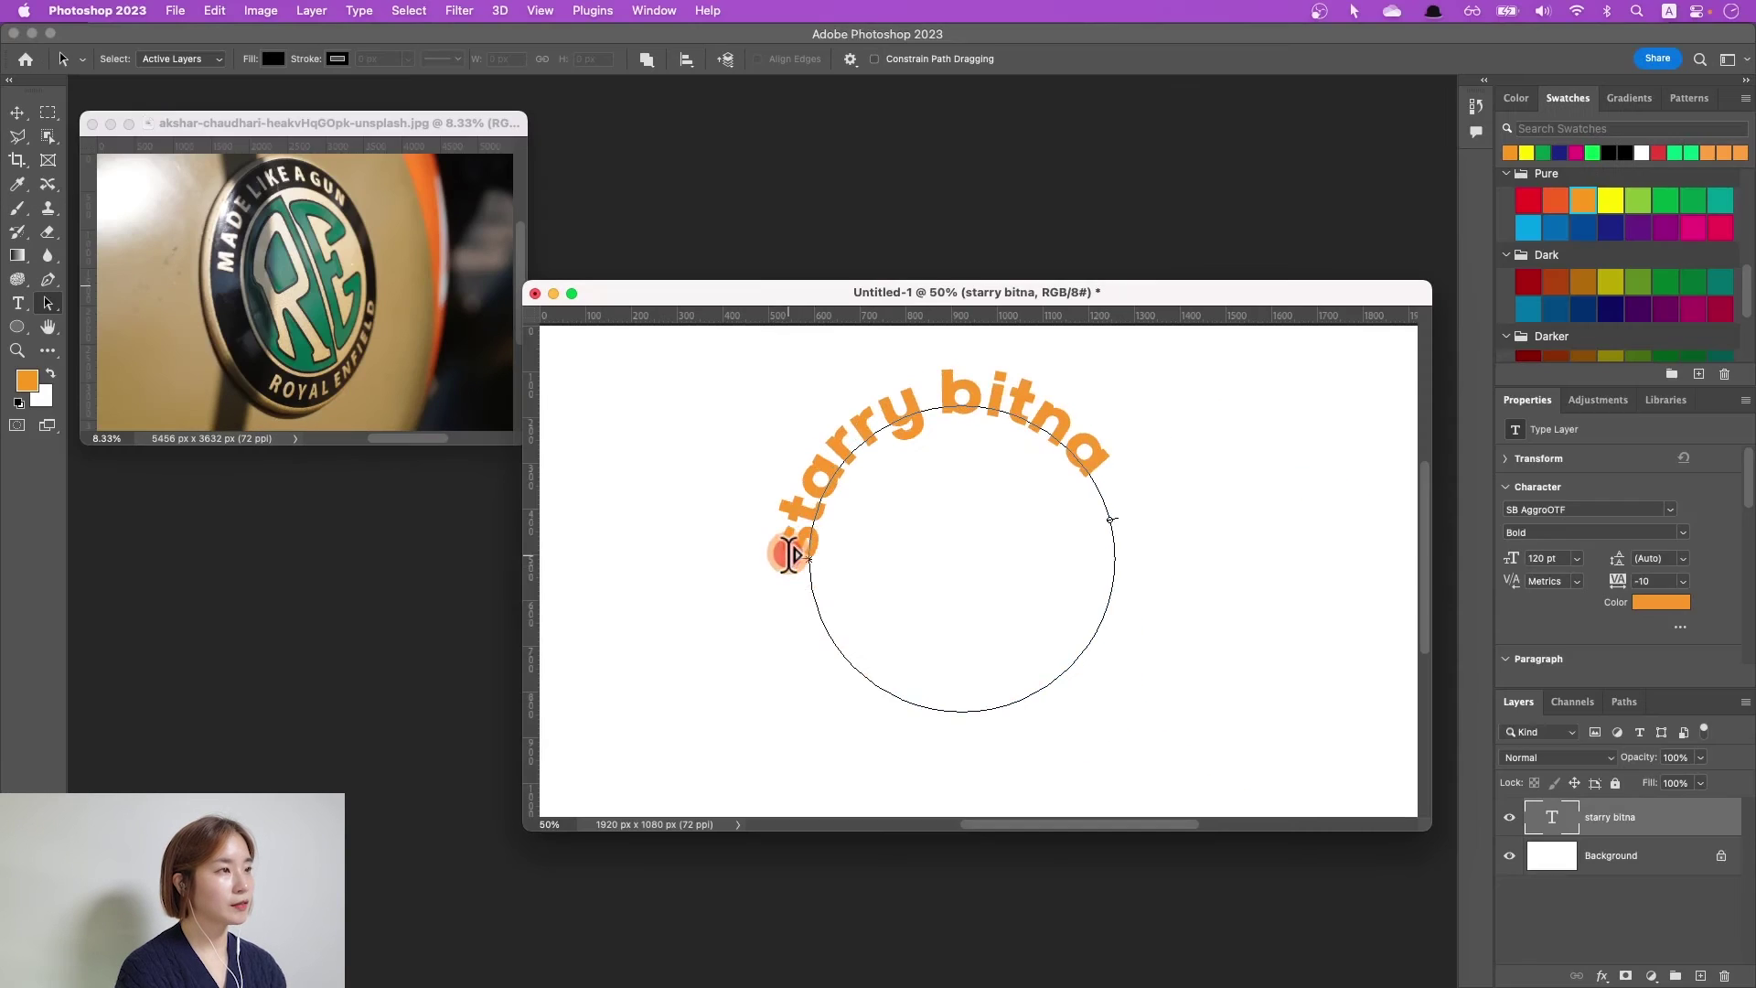
{"action": "mouse_move", "coordinate": [796, 538]}
{"action": "left_mouse_down"}
{"action": "mouse_move", "coordinate": [782, 570]}
{"action": "mouse_move", "coordinate": [808, 514]}
{"action": "mouse_move", "coordinate": [791, 509]}
{"action": "left_mouse_up"}
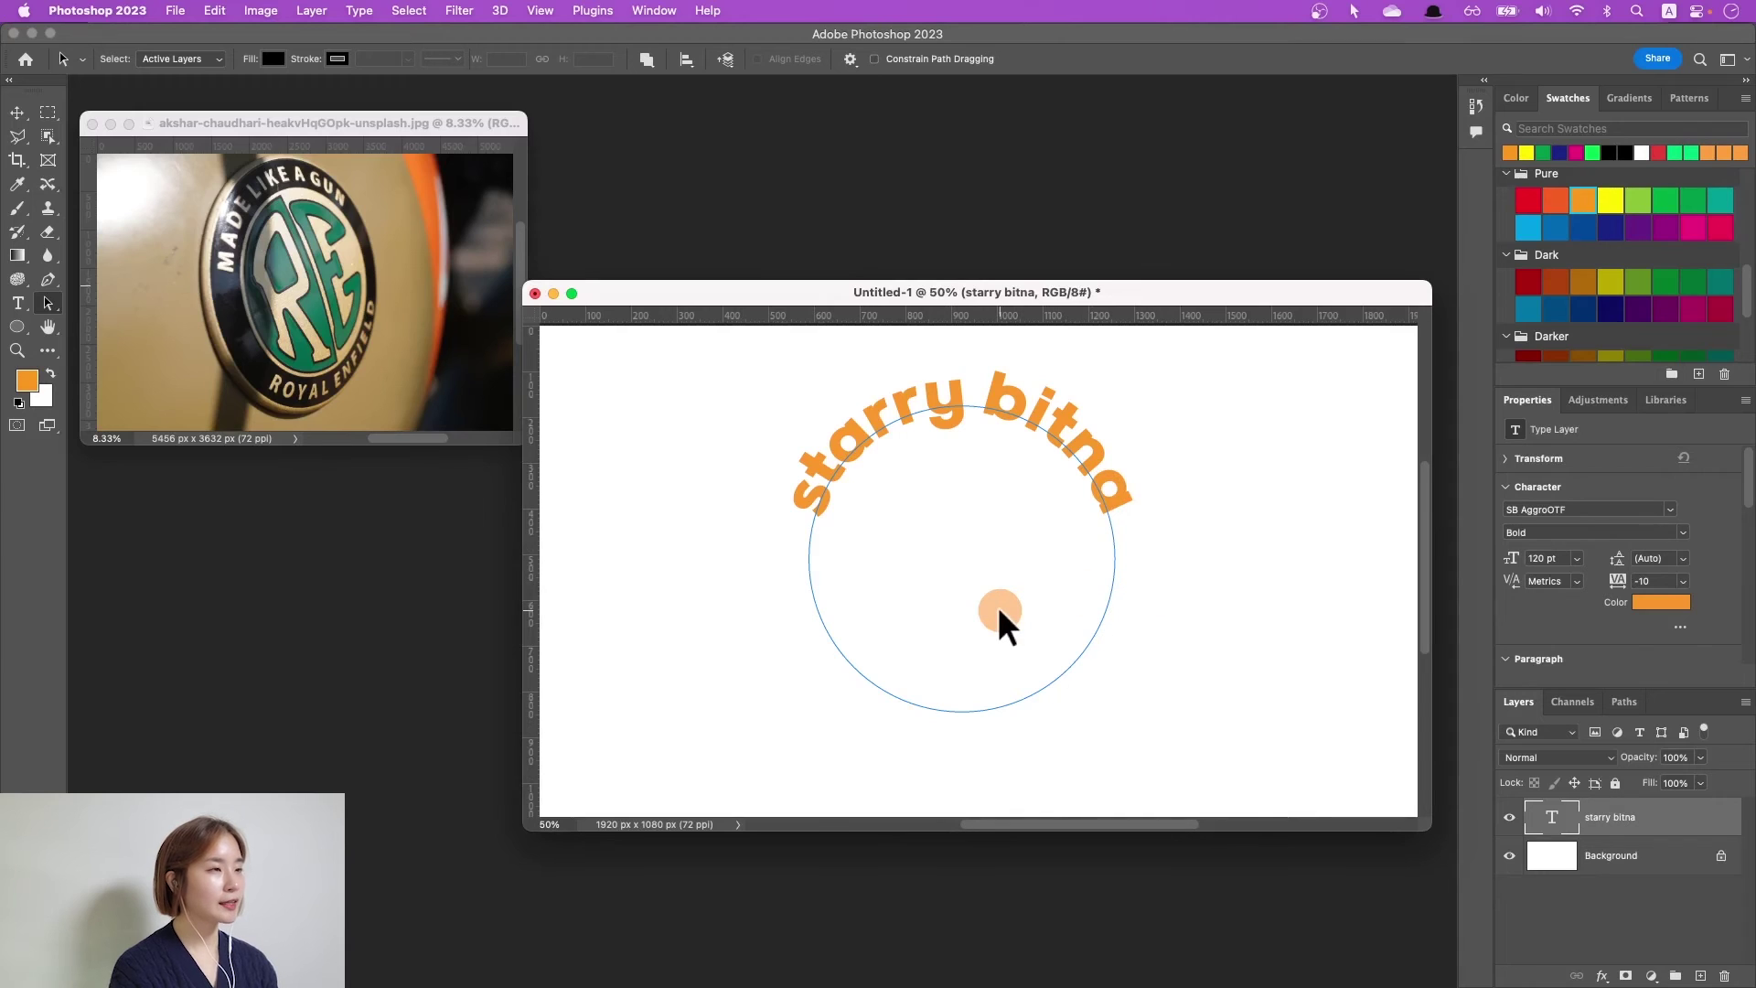
Draw a larger 810 px circle path surrounding the text circle.
{"action": "left_click", "coordinate": [17, 328]}
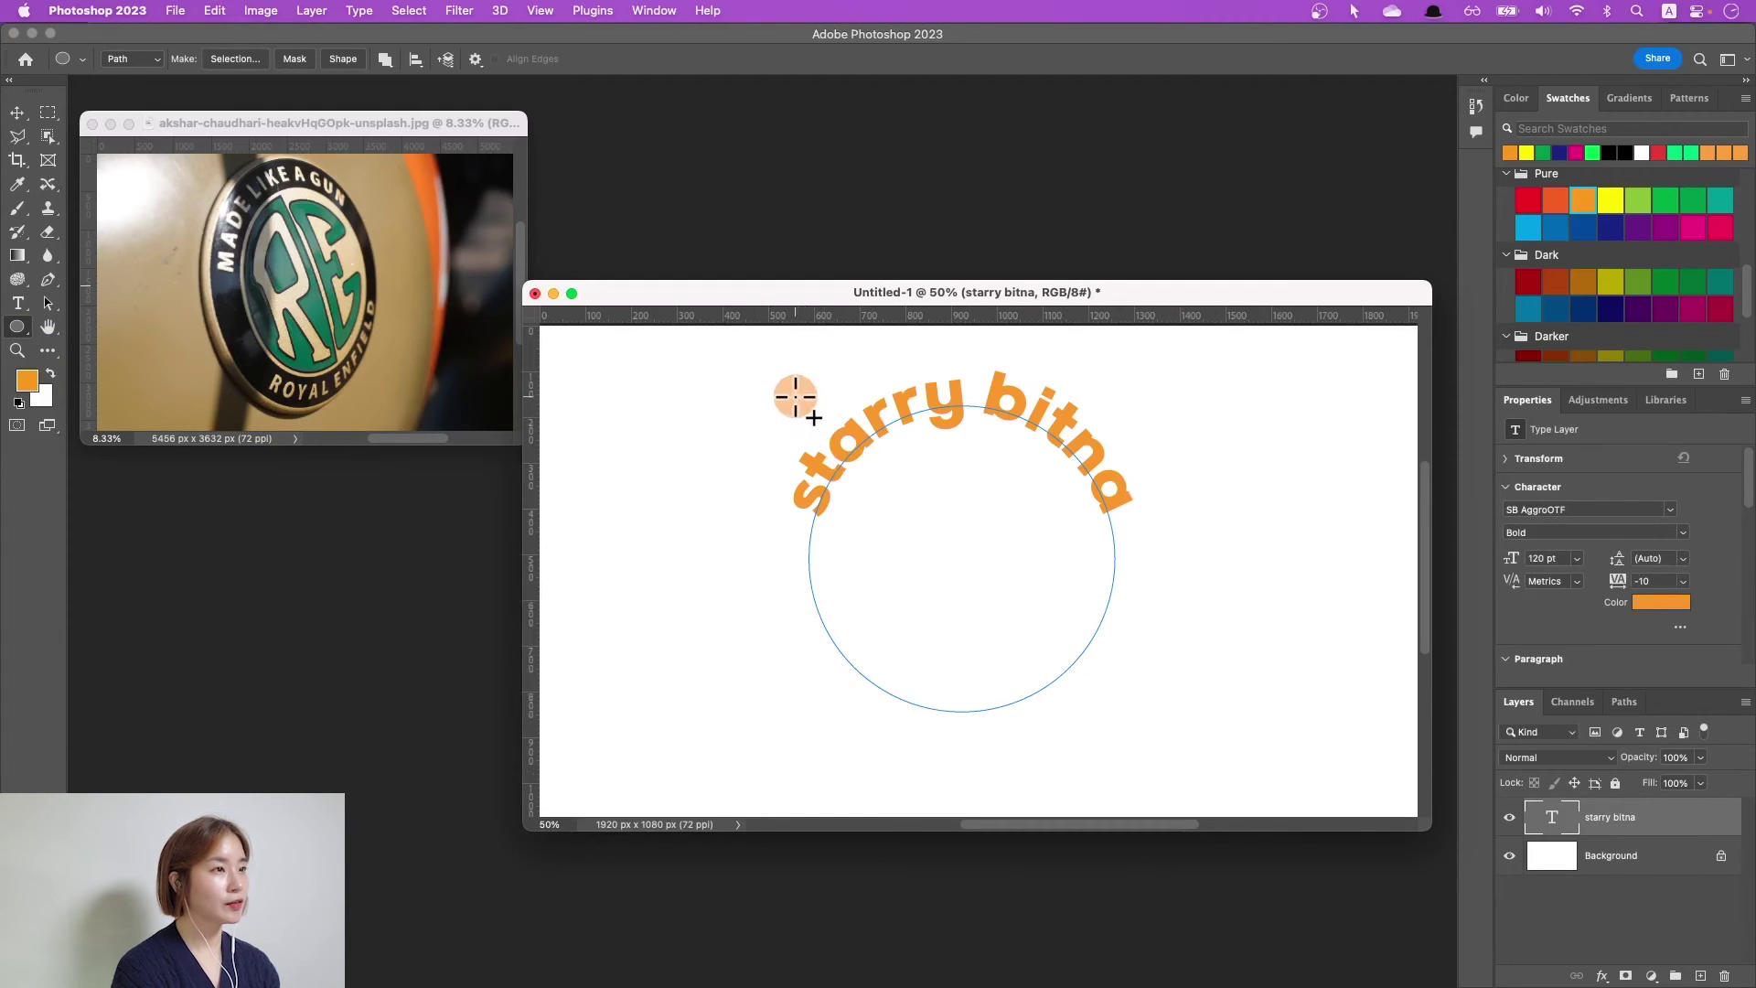
{"action": "left_click_drag", "start_coordinate": [792, 369], "coordinate": [1165, 776]}
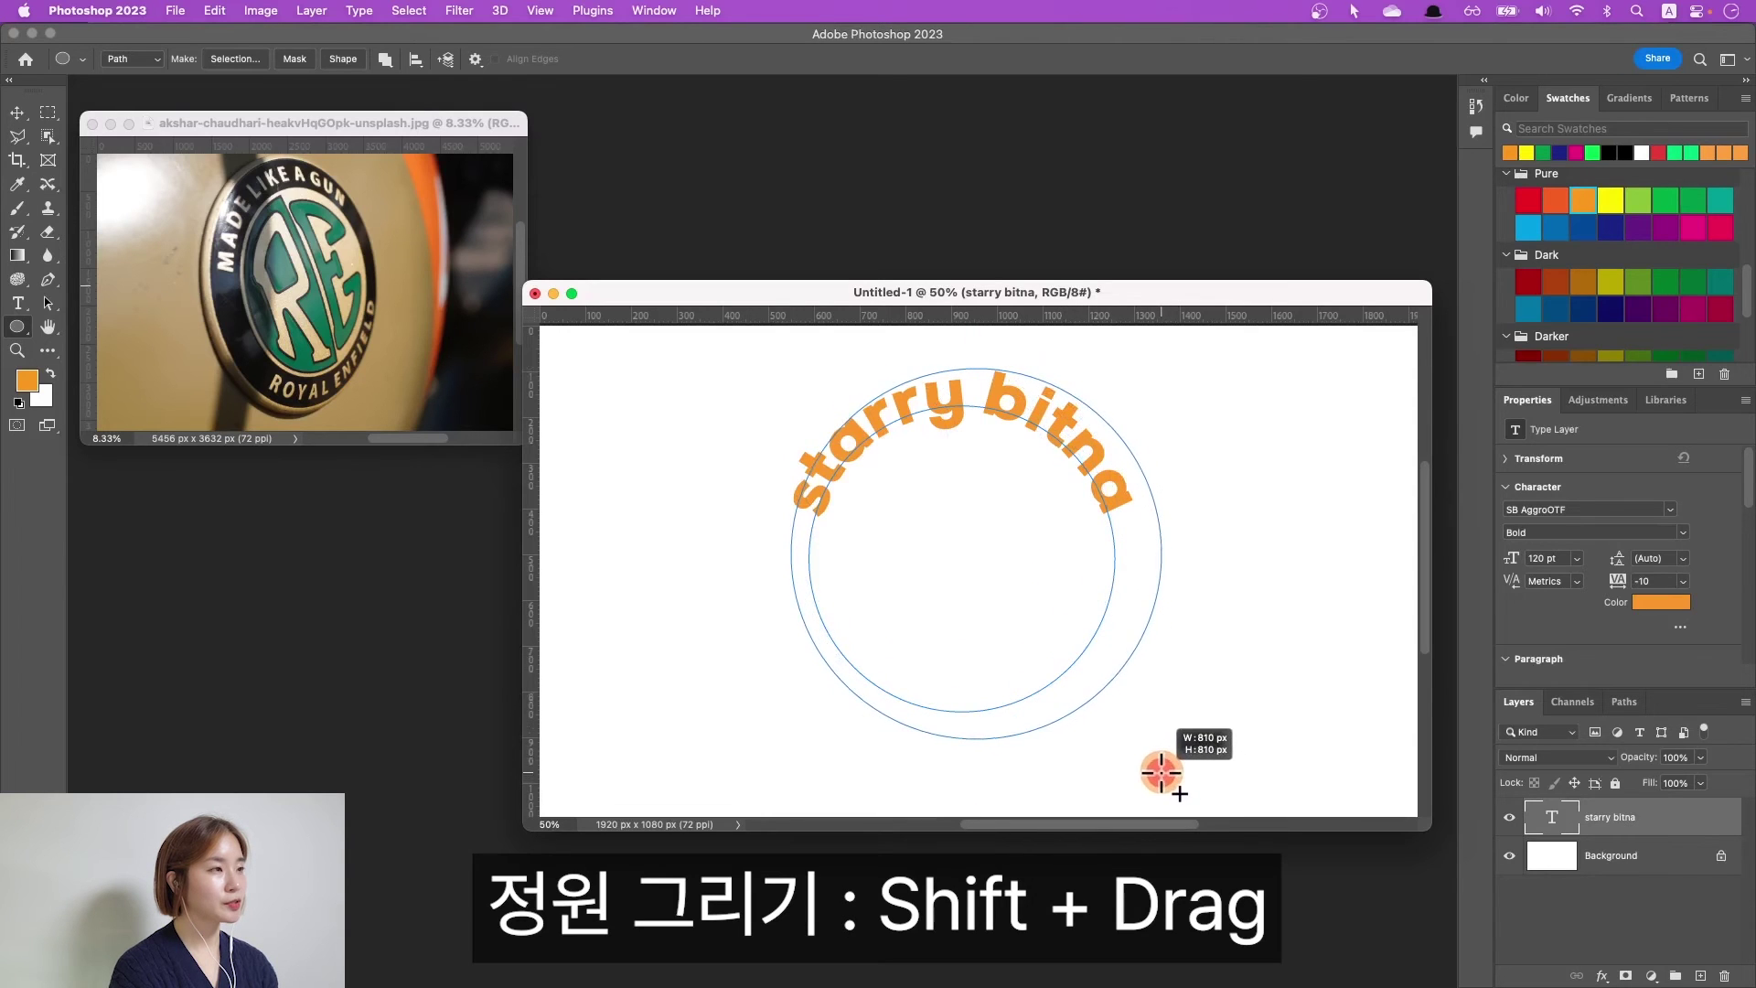
{"action": "left_click_drag", "start_coordinate": [1165, 776], "coordinate": [1155, 770]}
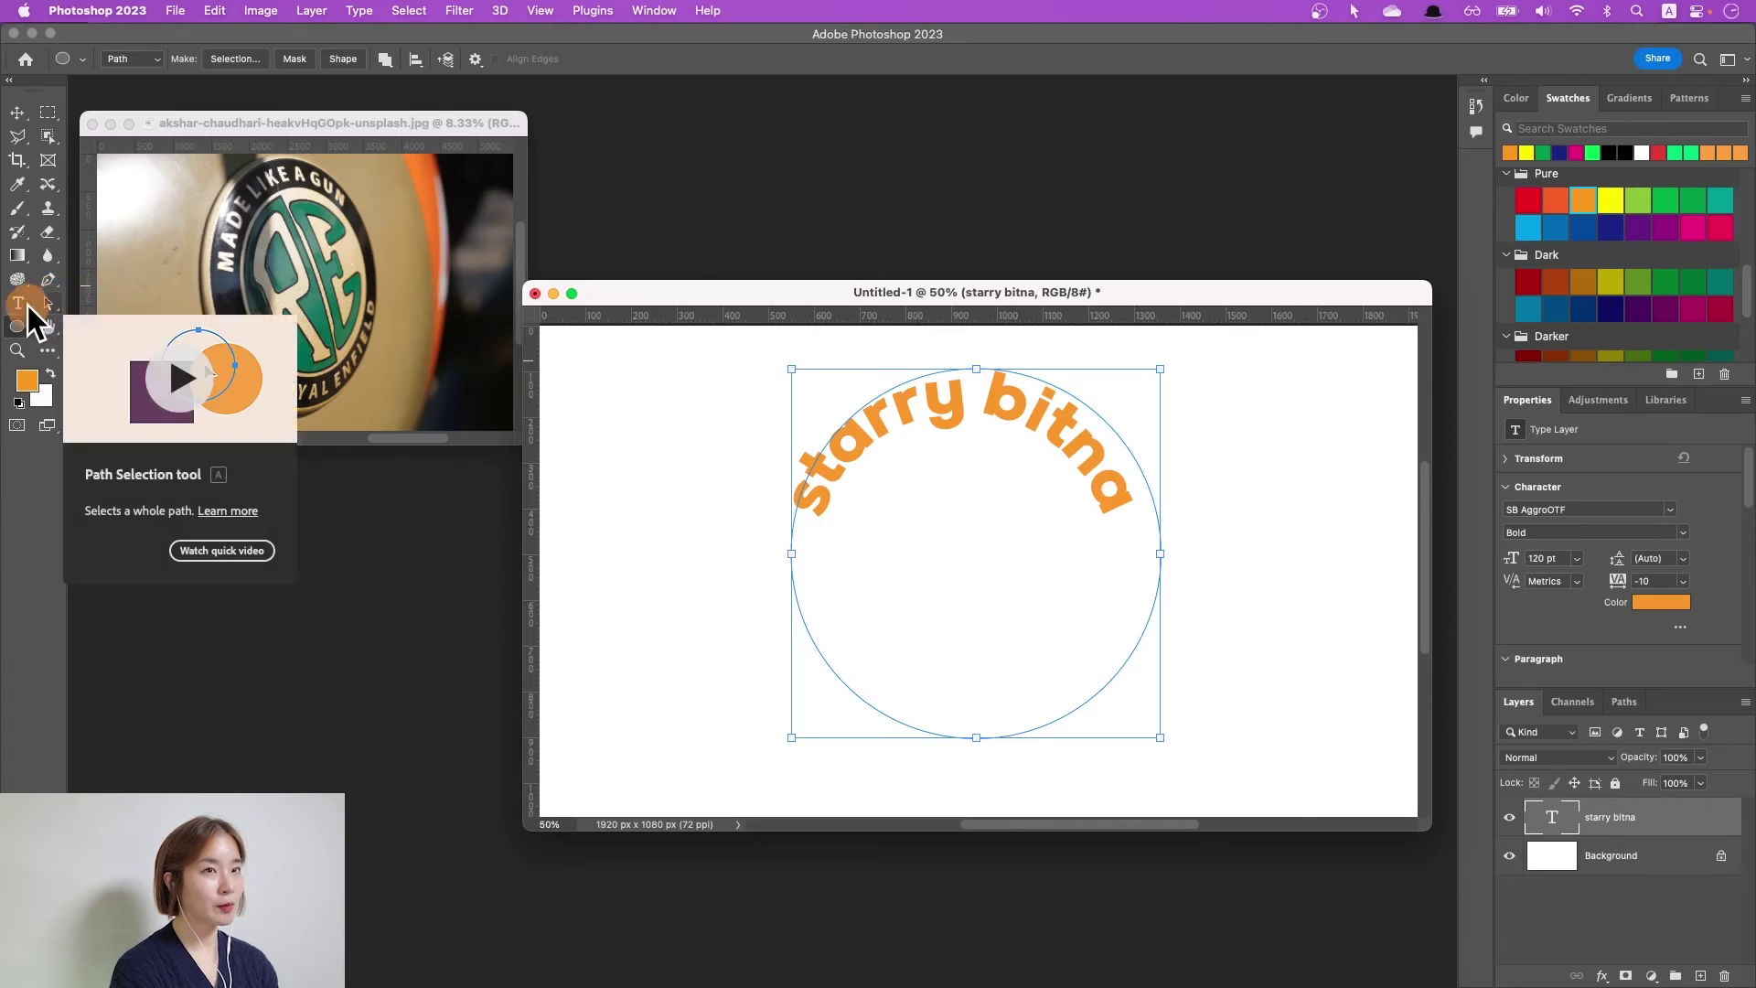
{"action": "left_click", "coordinate": [18, 304]}
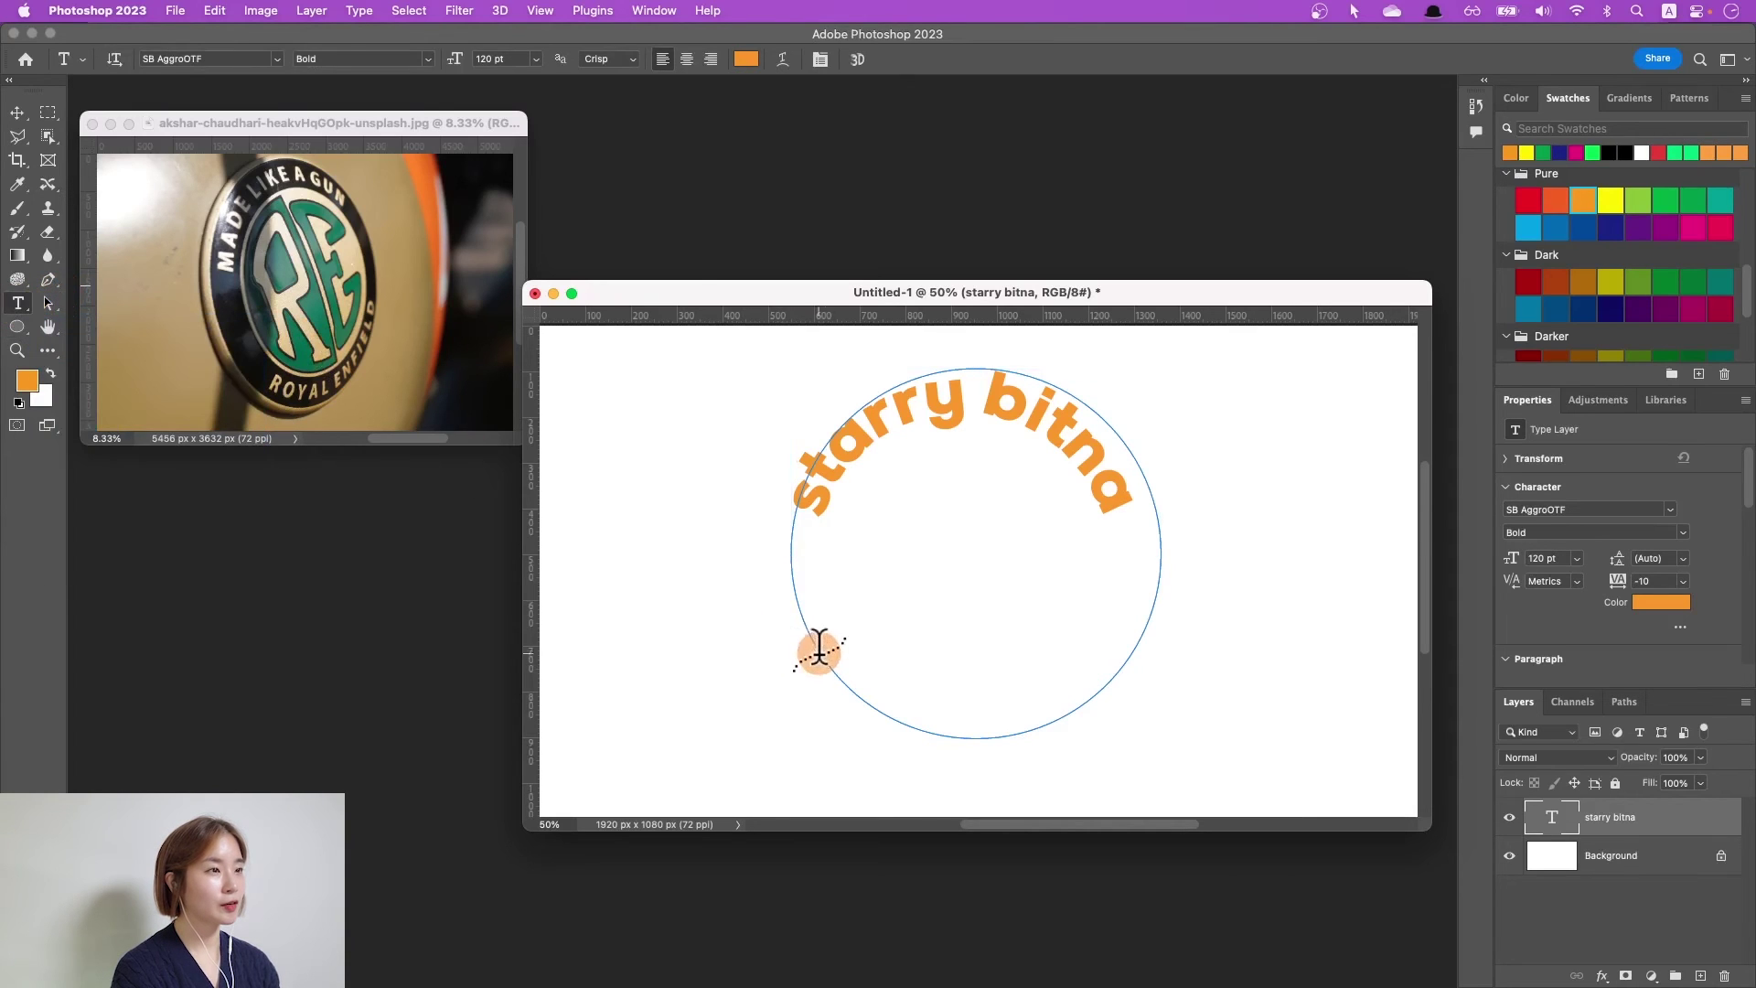
Type 'merry christmas' along the larger circle path and commit it.
{"action": "left_click", "coordinate": [820, 651]}
{"action": "type", "text": "merrychristmas"}
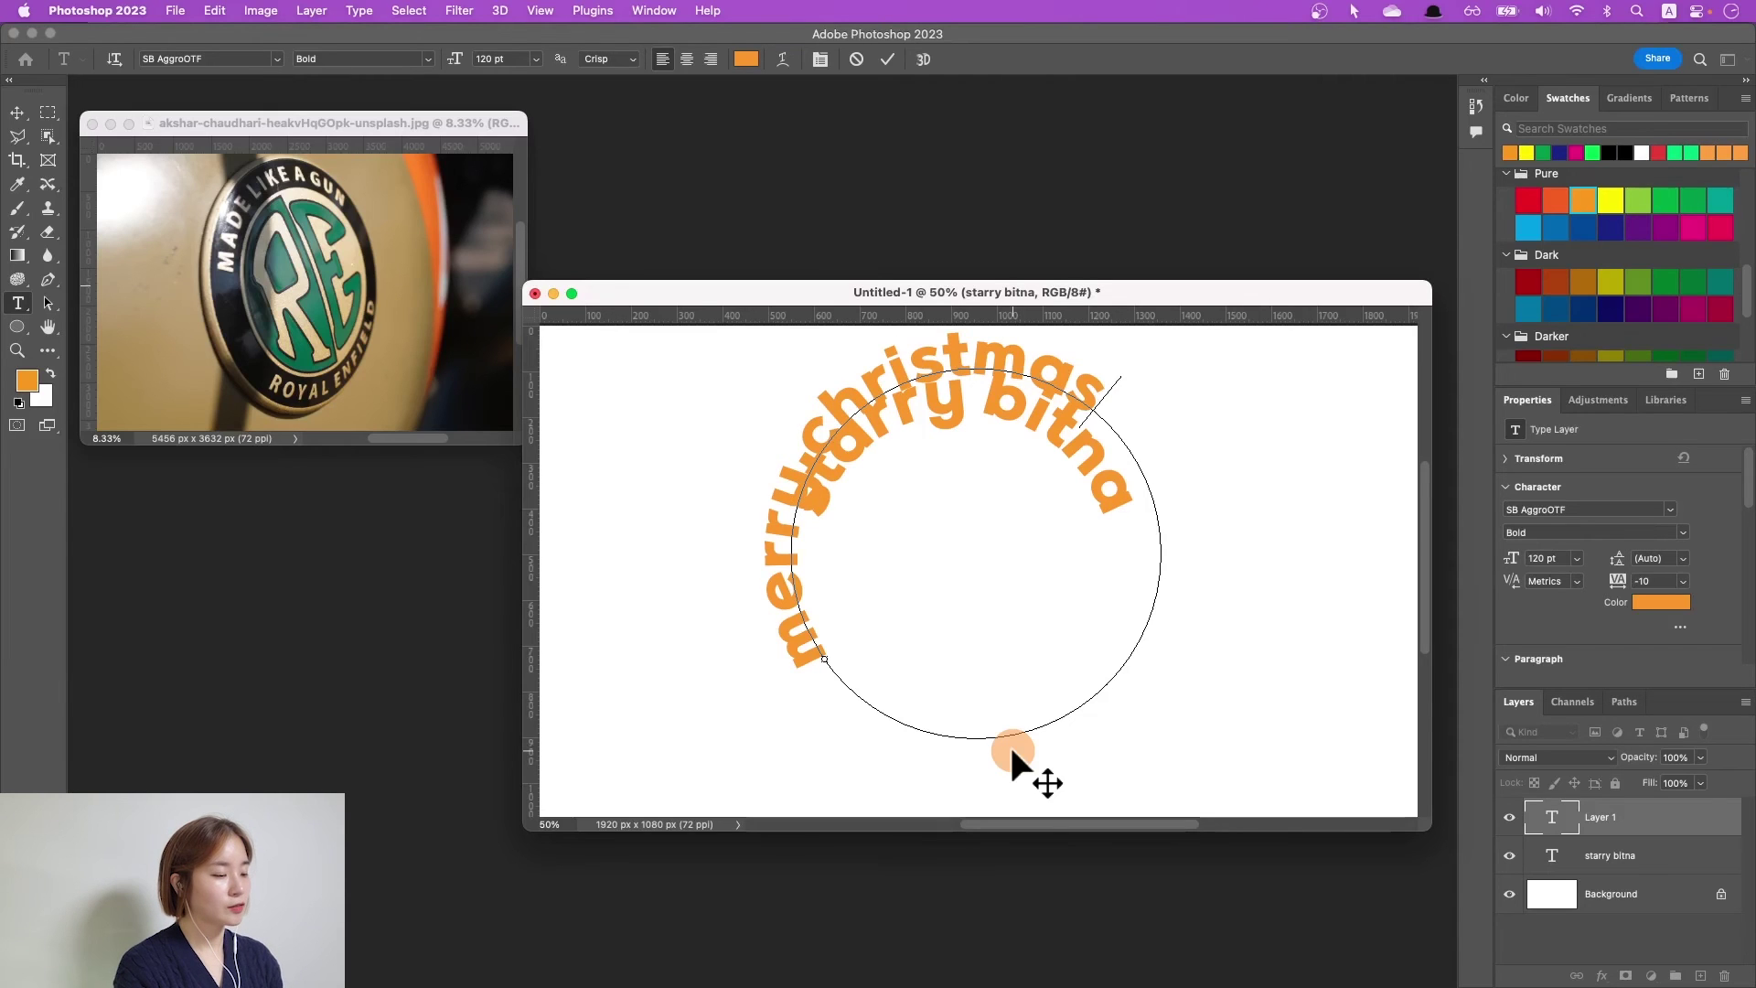
{"action": "key", "text": "ctrl+Return"}
{"action": "key", "text": "ctrl+Return"}
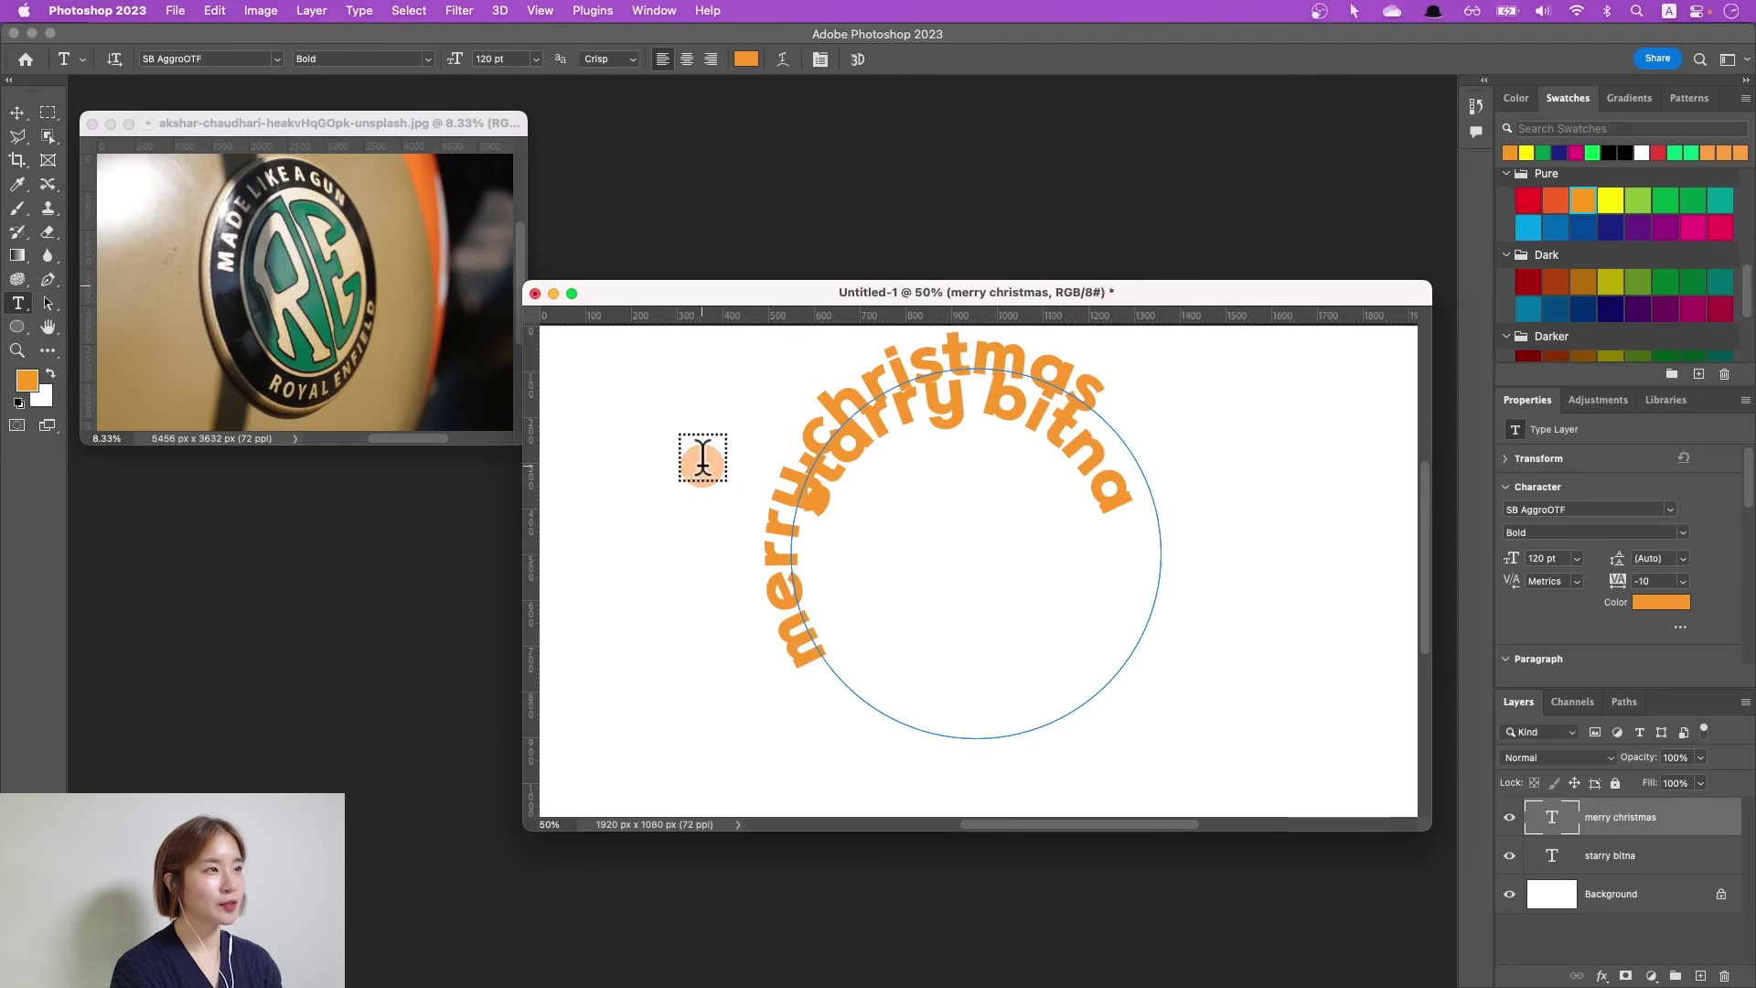
{"action": "left_click", "coordinate": [47, 305]}
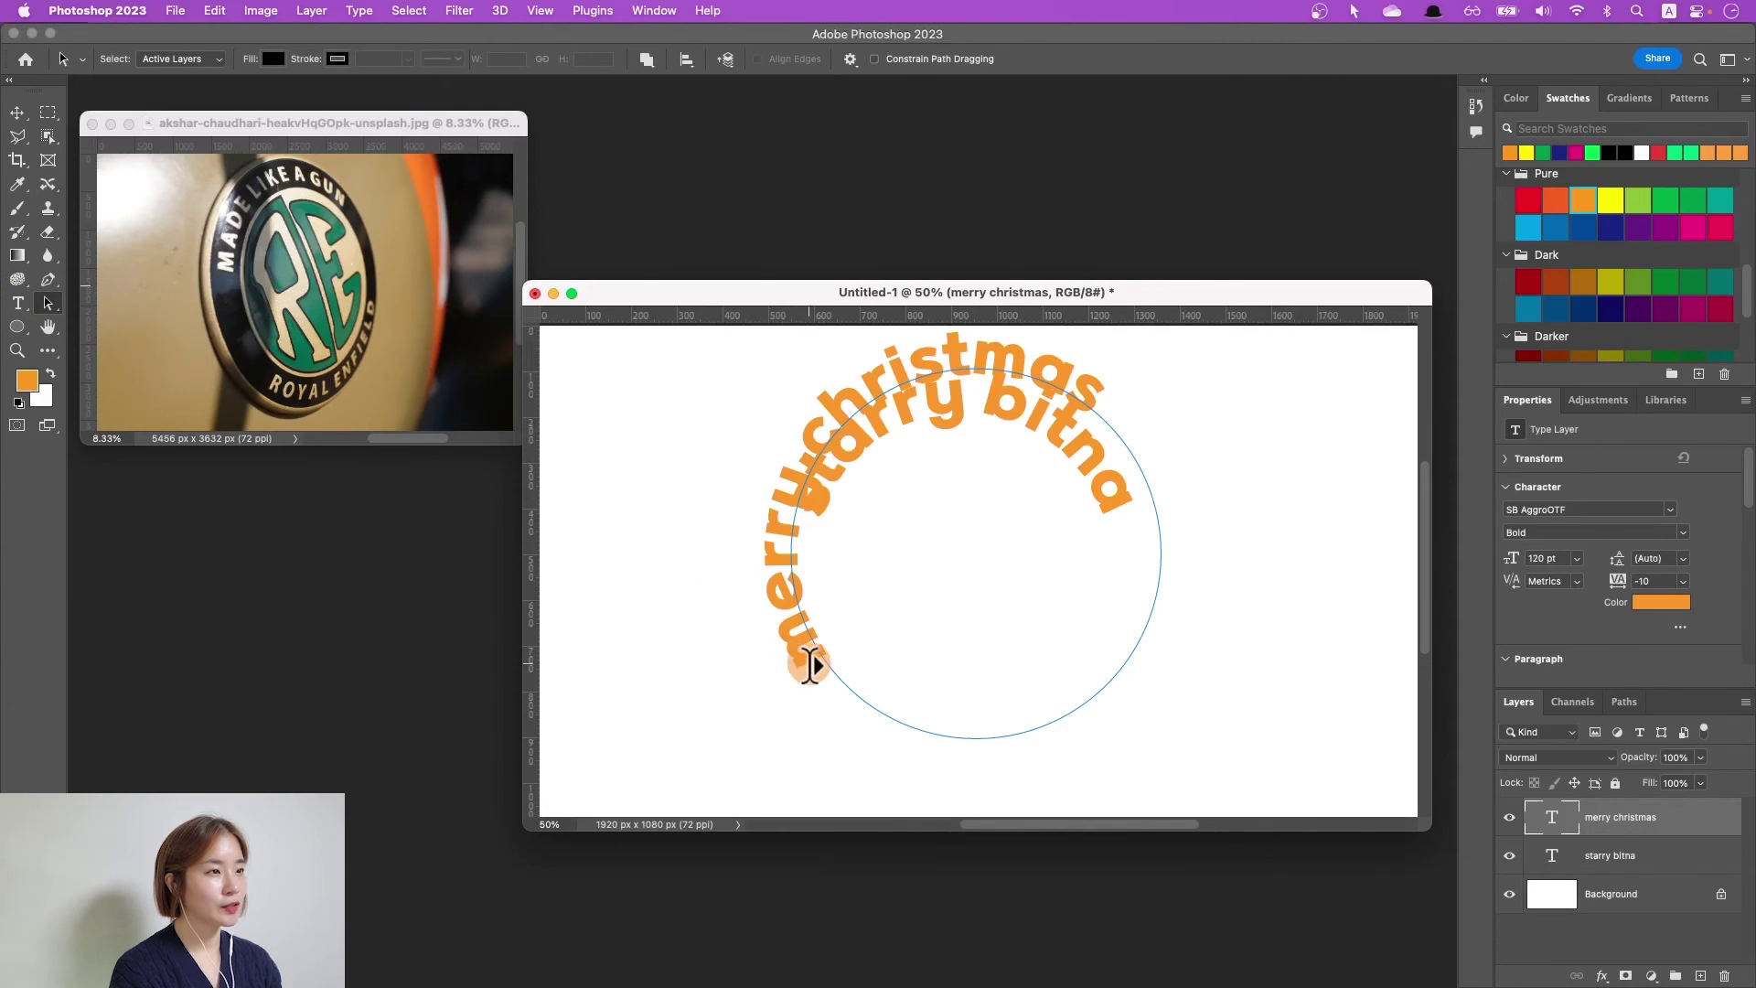
Drag the start of 'merry christmas' across the path so it reads upright along the circle's bottom.
{"action": "mouse_move", "coordinate": [798, 661]}
{"action": "left_mouse_down"}
{"action": "mouse_move", "coordinate": [725, 694]}
{"action": "mouse_move", "coordinate": [777, 706]}
{"action": "mouse_move", "coordinate": [796, 659]}
{"action": "mouse_move", "coordinate": [796, 706]}
{"action": "mouse_move", "coordinate": [953, 595]}
{"action": "mouse_move", "coordinate": [996, 588]}
{"action": "mouse_move", "coordinate": [921, 764]}
{"action": "mouse_move", "coordinate": [1106, 478]}
{"action": "mouse_move", "coordinate": [1059, 447]}
{"action": "mouse_move", "coordinate": [1090, 492]}
{"action": "mouse_move", "coordinate": [1315, 502]}
{"action": "mouse_move", "coordinate": [1002, 464]}
{"action": "mouse_move", "coordinate": [1188, 490]}
{"action": "mouse_move", "coordinate": [1030, 573]}
{"action": "mouse_move", "coordinate": [1223, 541]}
{"action": "mouse_move", "coordinate": [1075, 497]}
{"action": "mouse_move", "coordinate": [1024, 553]}
{"action": "mouse_move", "coordinate": [1204, 533]}
{"action": "mouse_move", "coordinate": [1086, 494]}
{"action": "mouse_move", "coordinate": [969, 658]}
{"action": "mouse_move", "coordinate": [800, 587]}
{"action": "left_mouse_up"}
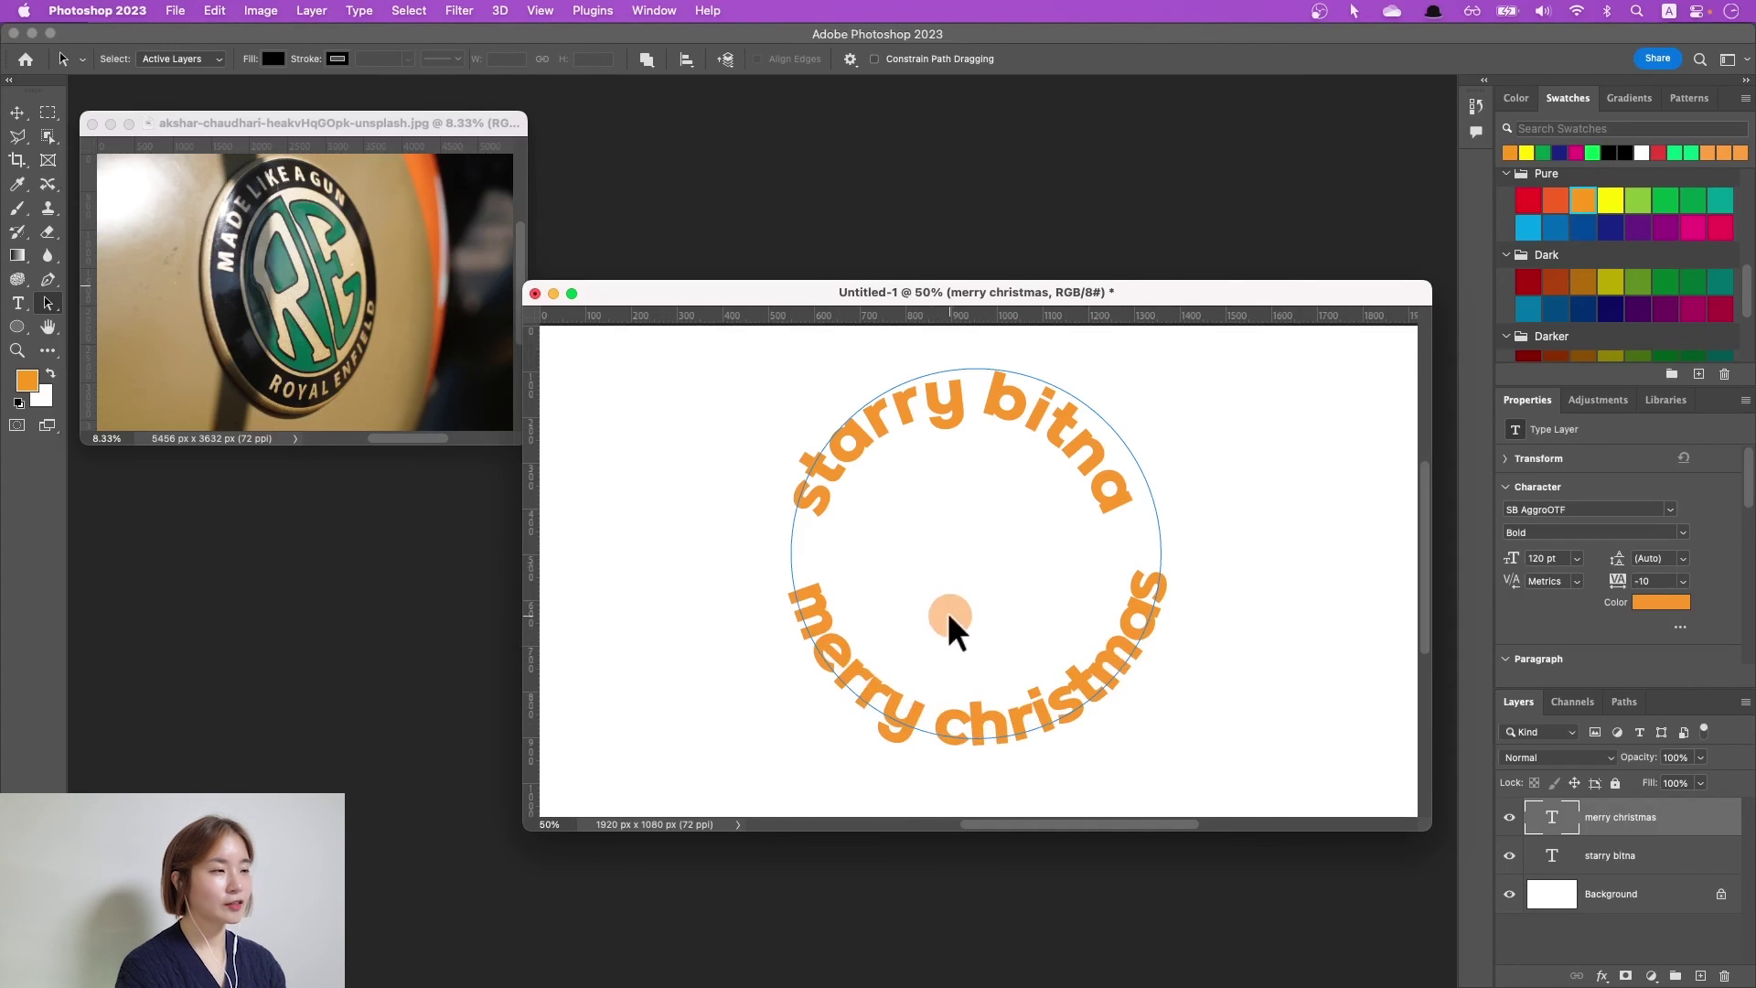
Above the Background layer, draw a black-filled circle about 688 px wide behind both orange text arcs.
{"action": "left_click", "coordinate": [948, 611]}
{"action": "right_click", "coordinate": [18, 327]}
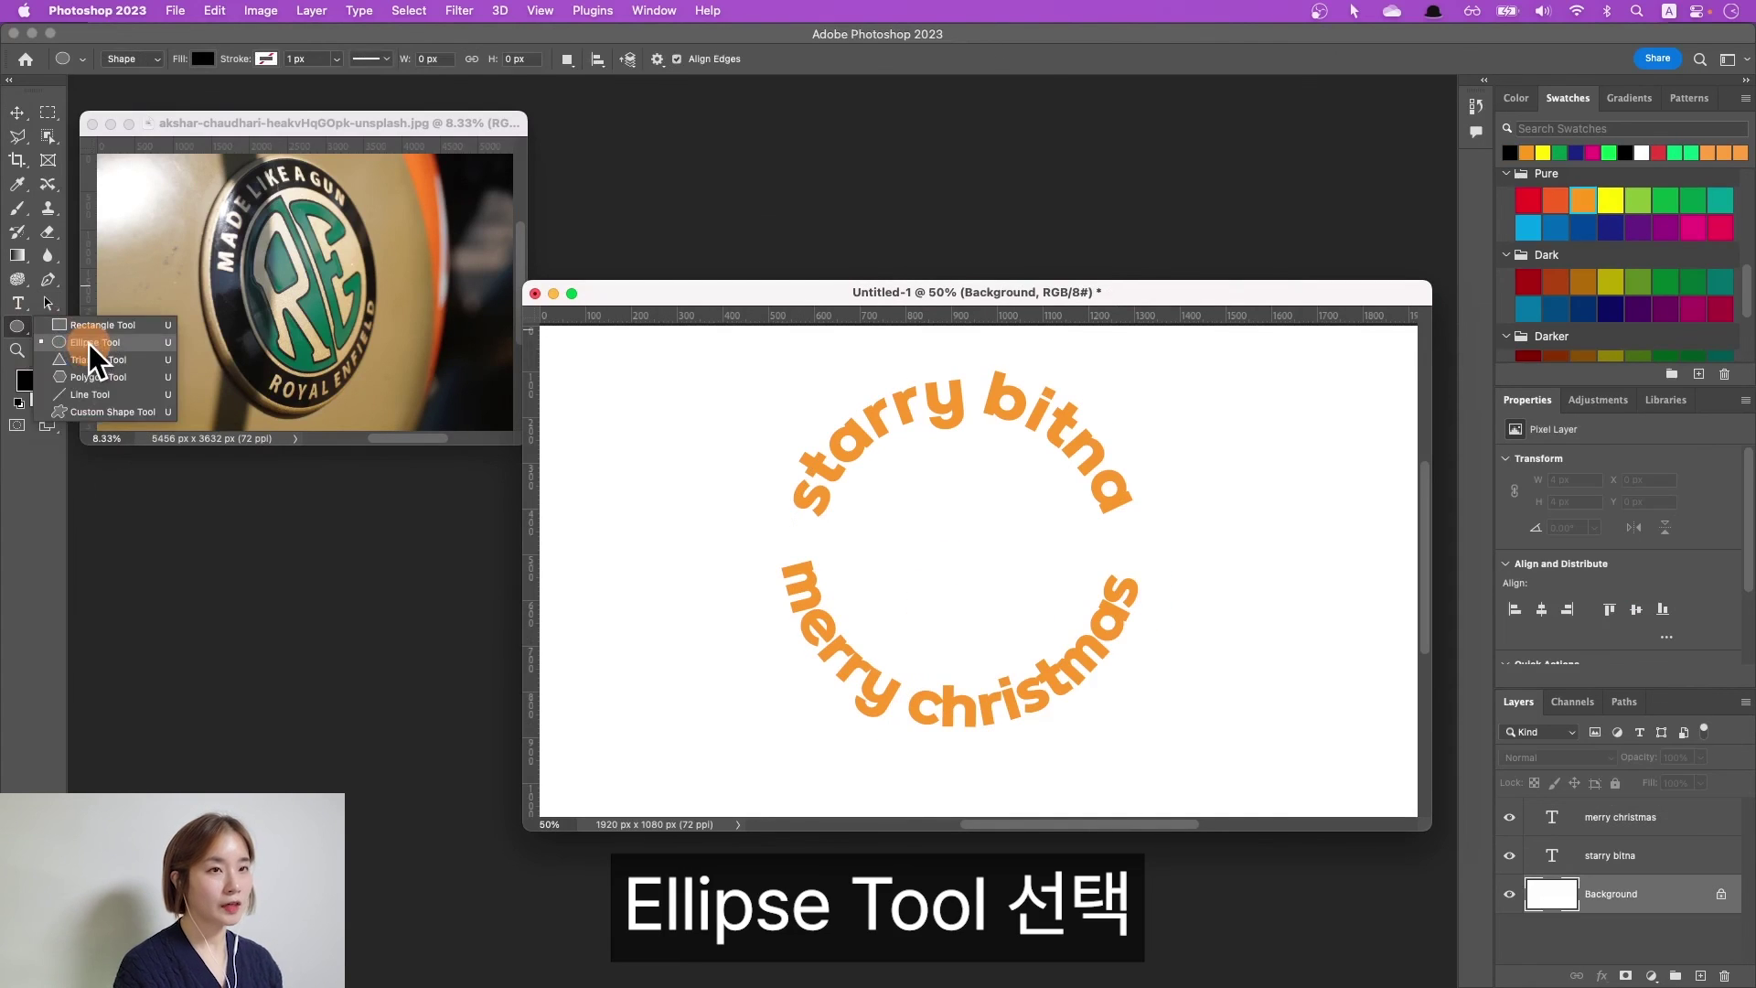
{"action": "left_click", "coordinate": [89, 344]}
{"action": "left_click_drag", "start_coordinate": [787, 373], "coordinate": [1020, 604]}
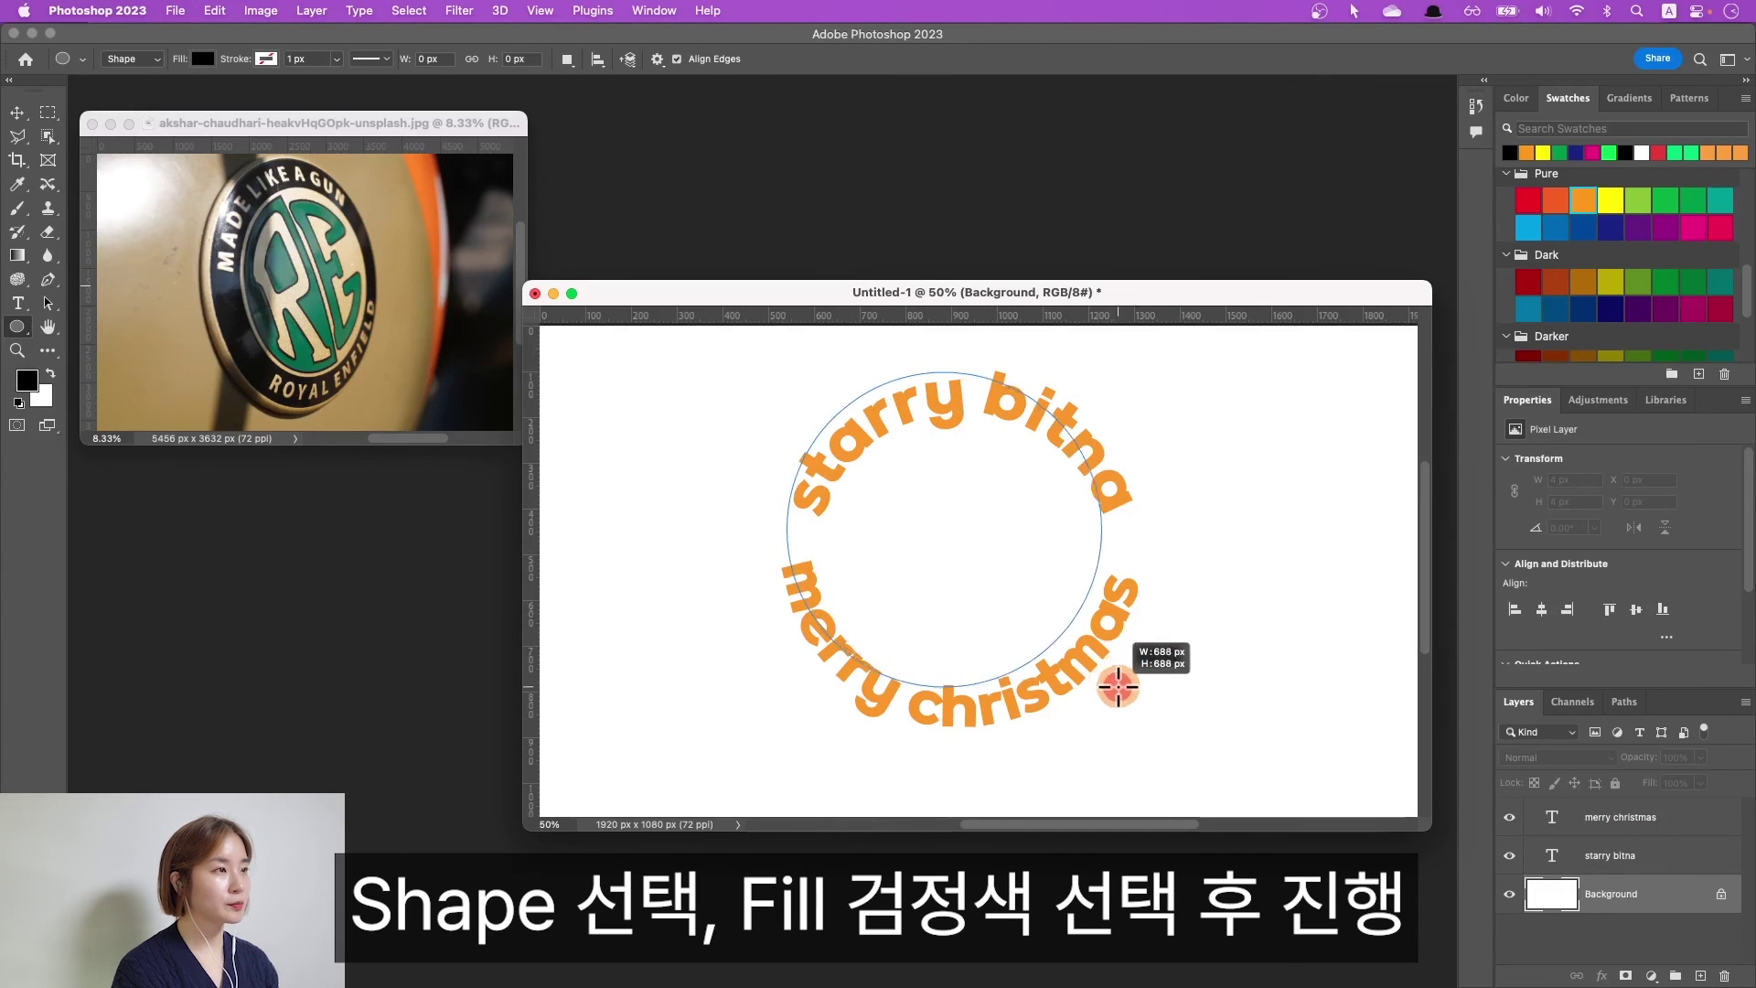
{"action": "left_click_drag", "start_coordinate": [1021, 604], "coordinate": [1155, 741]}
{"action": "key", "text": "v"}
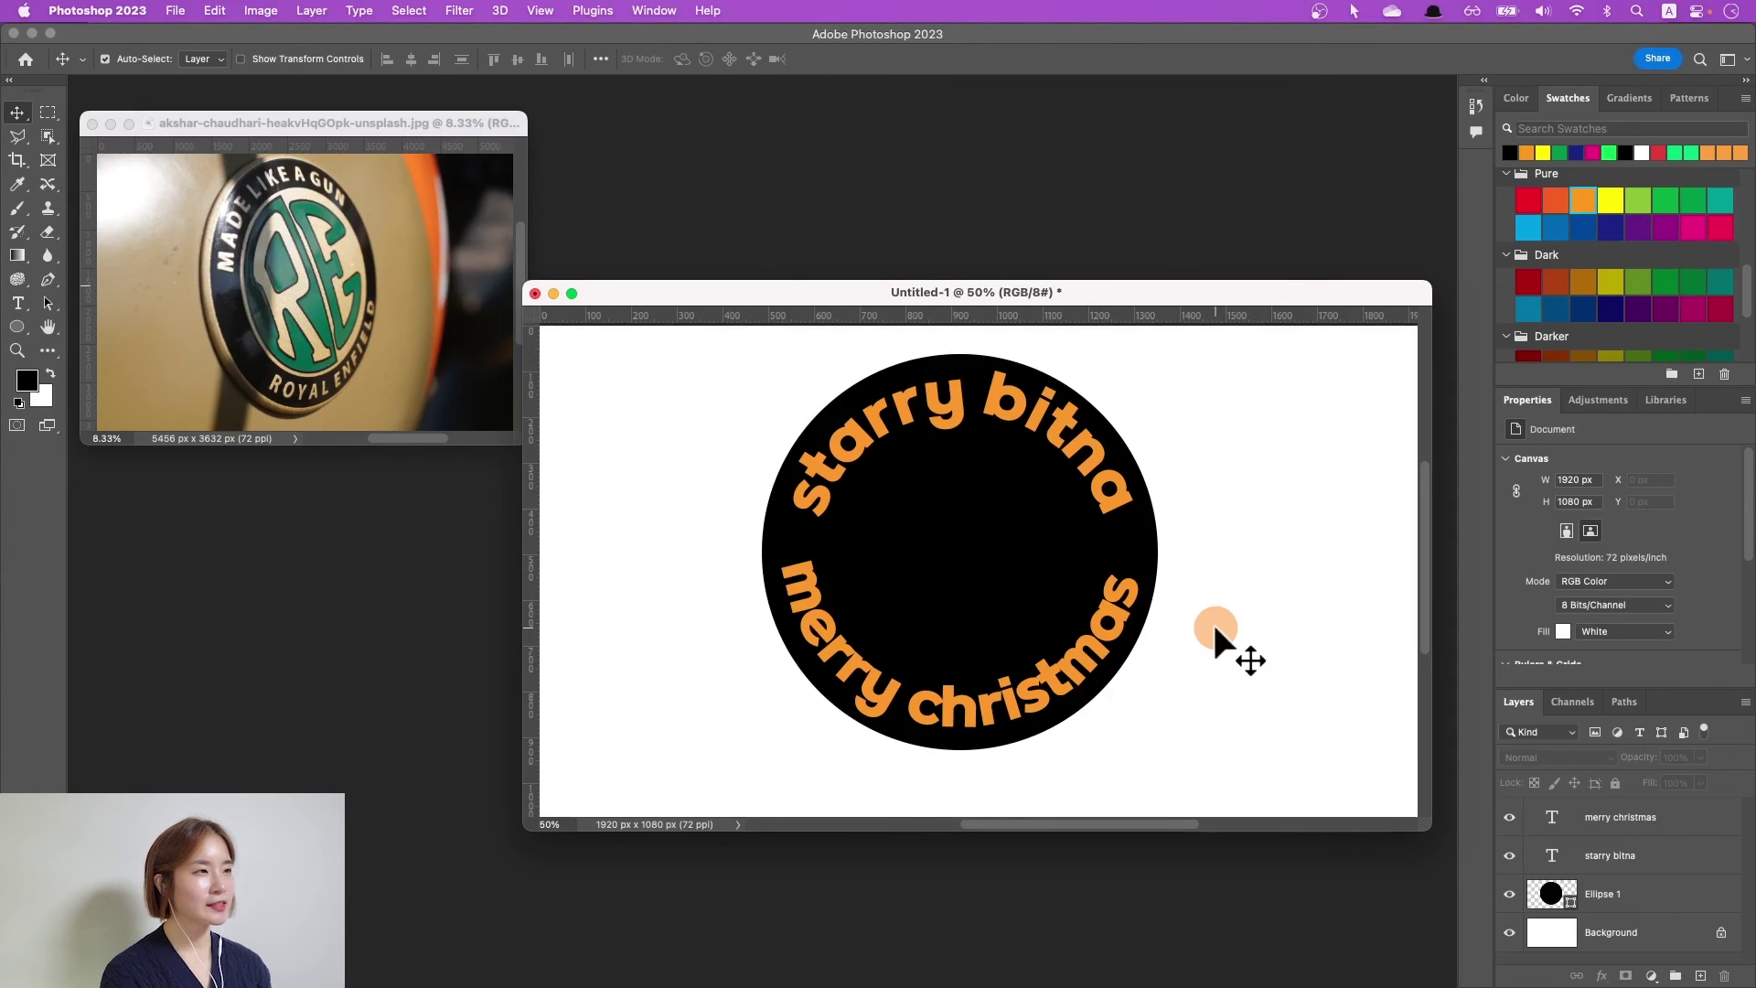